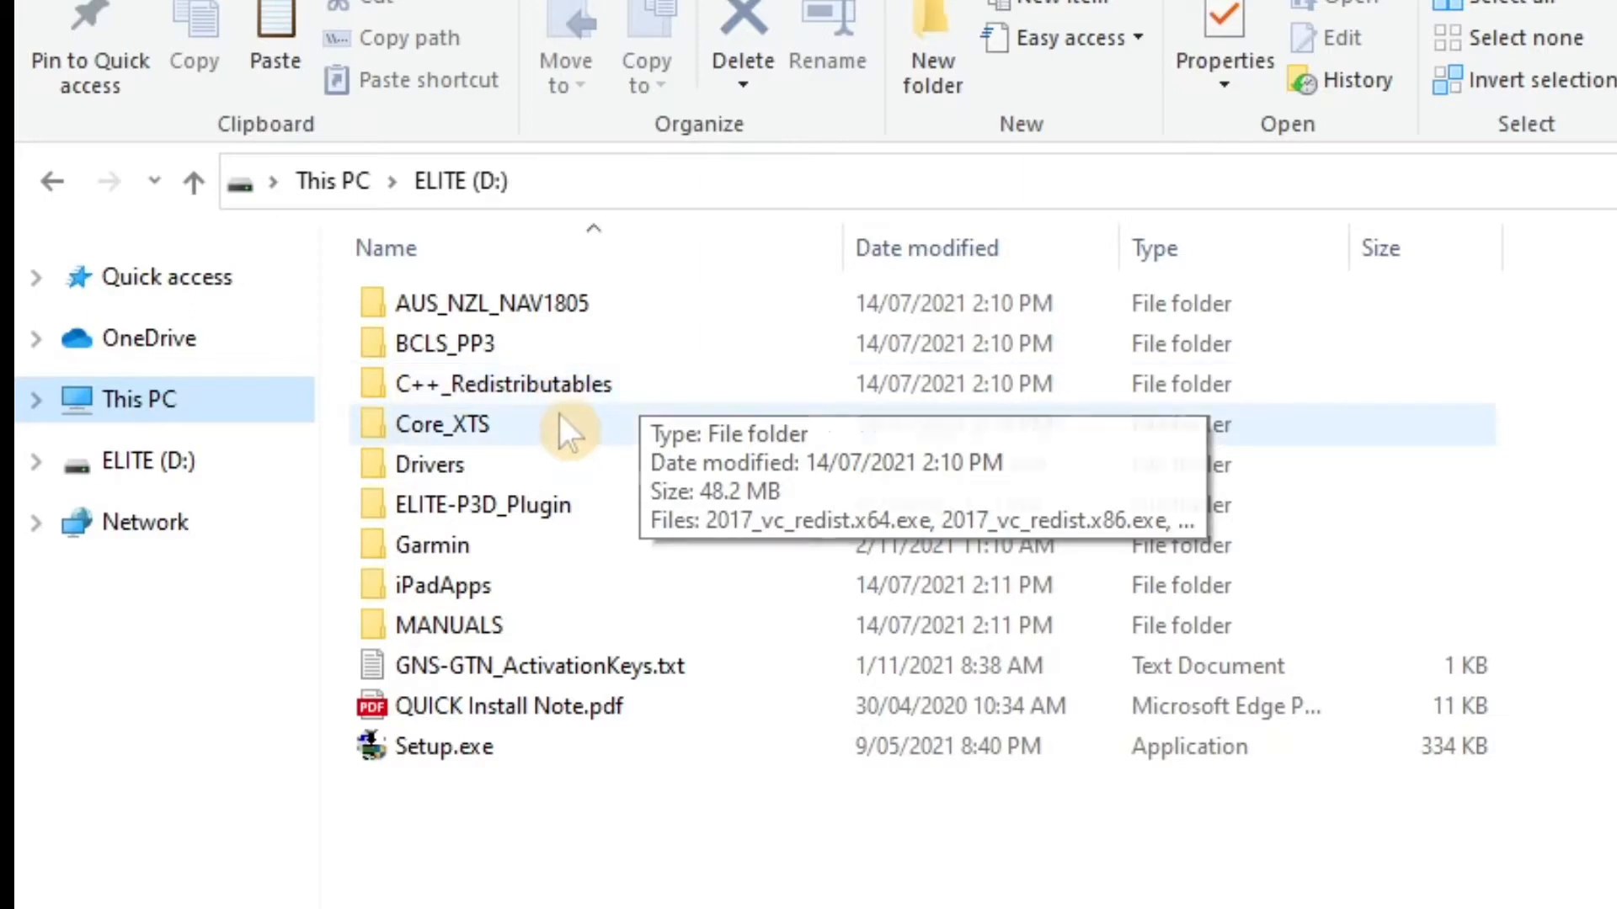
- Examine the contents of the Drivers and Garmin folders on the ELITE (D:) drive, and return to the drive's root
double_click(441, 466)
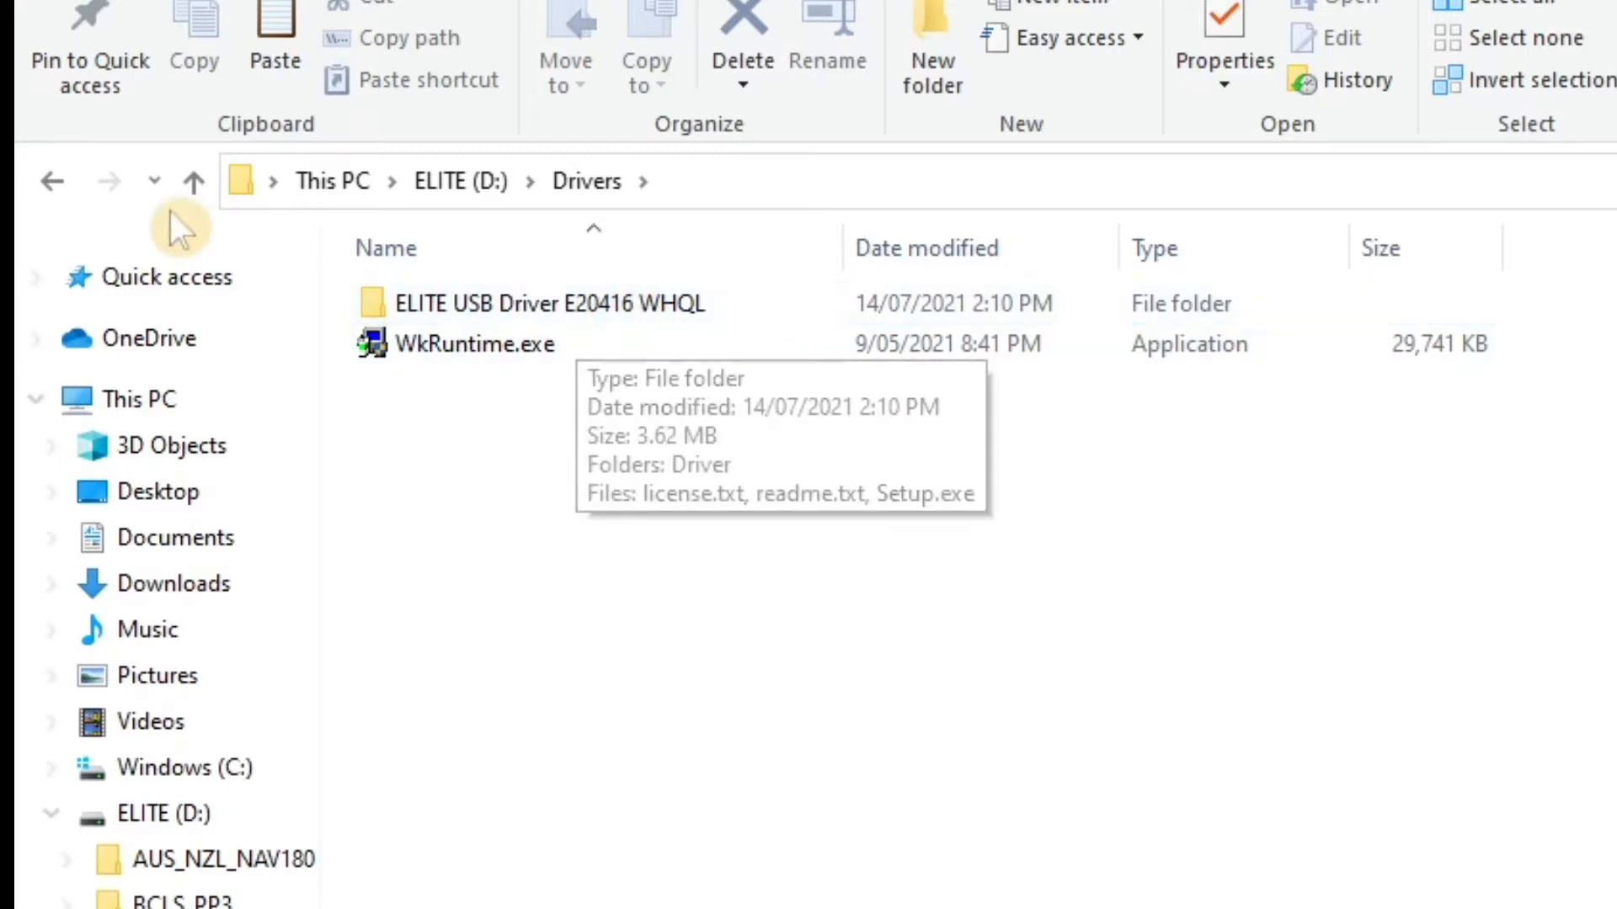
click(47, 176)
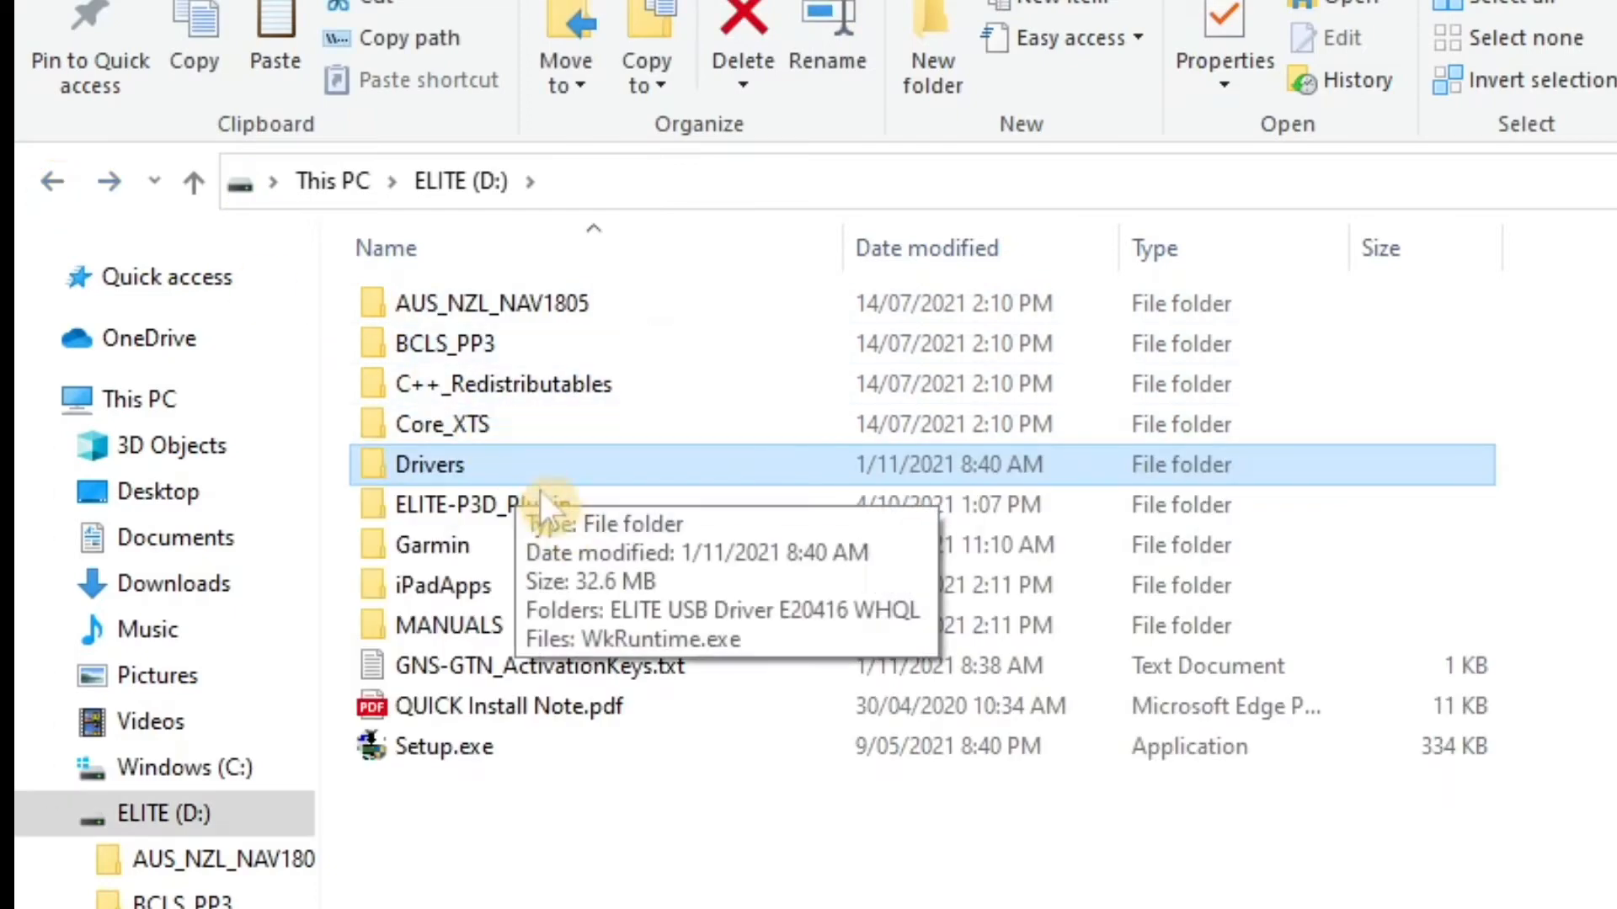
mouse_move(486, 505)
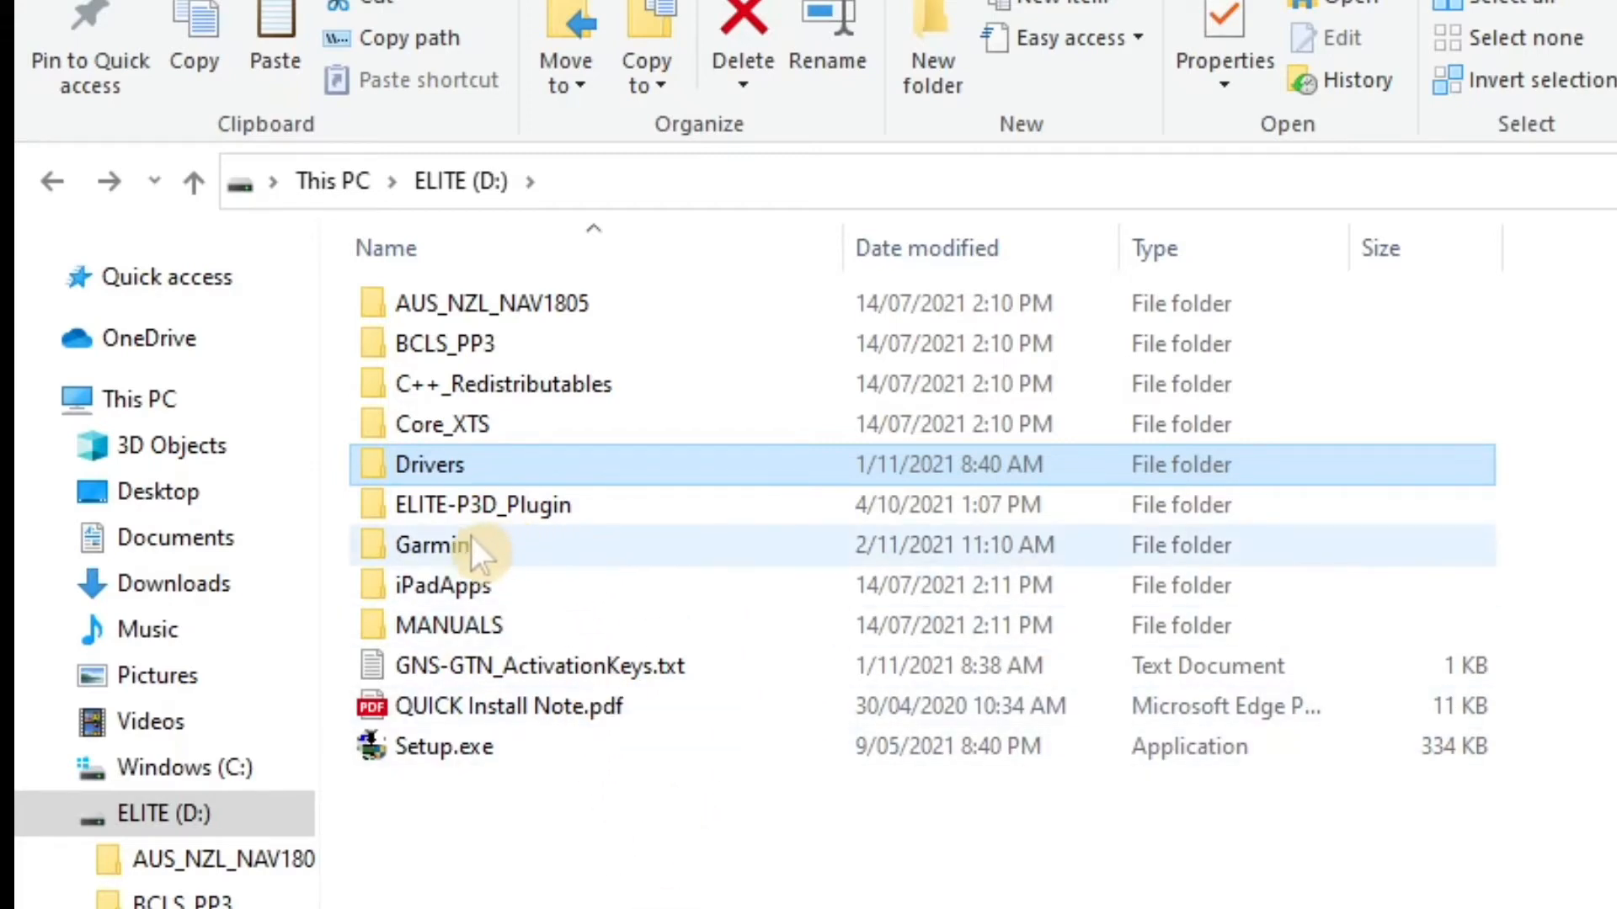
mouse_move(451, 549)
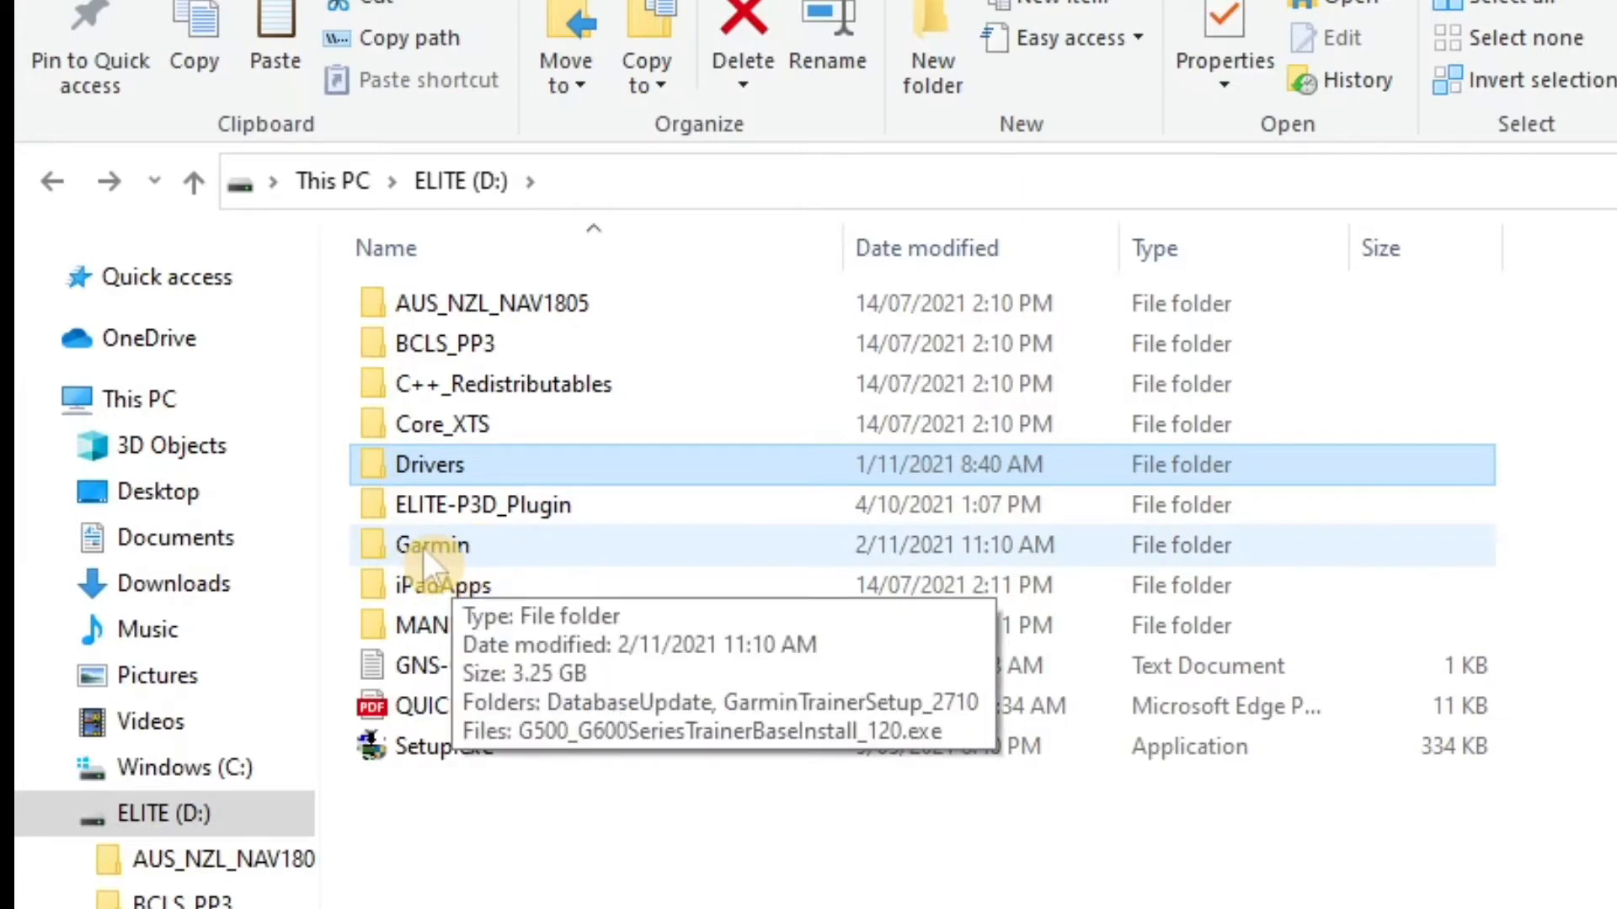
double_click(443, 542)
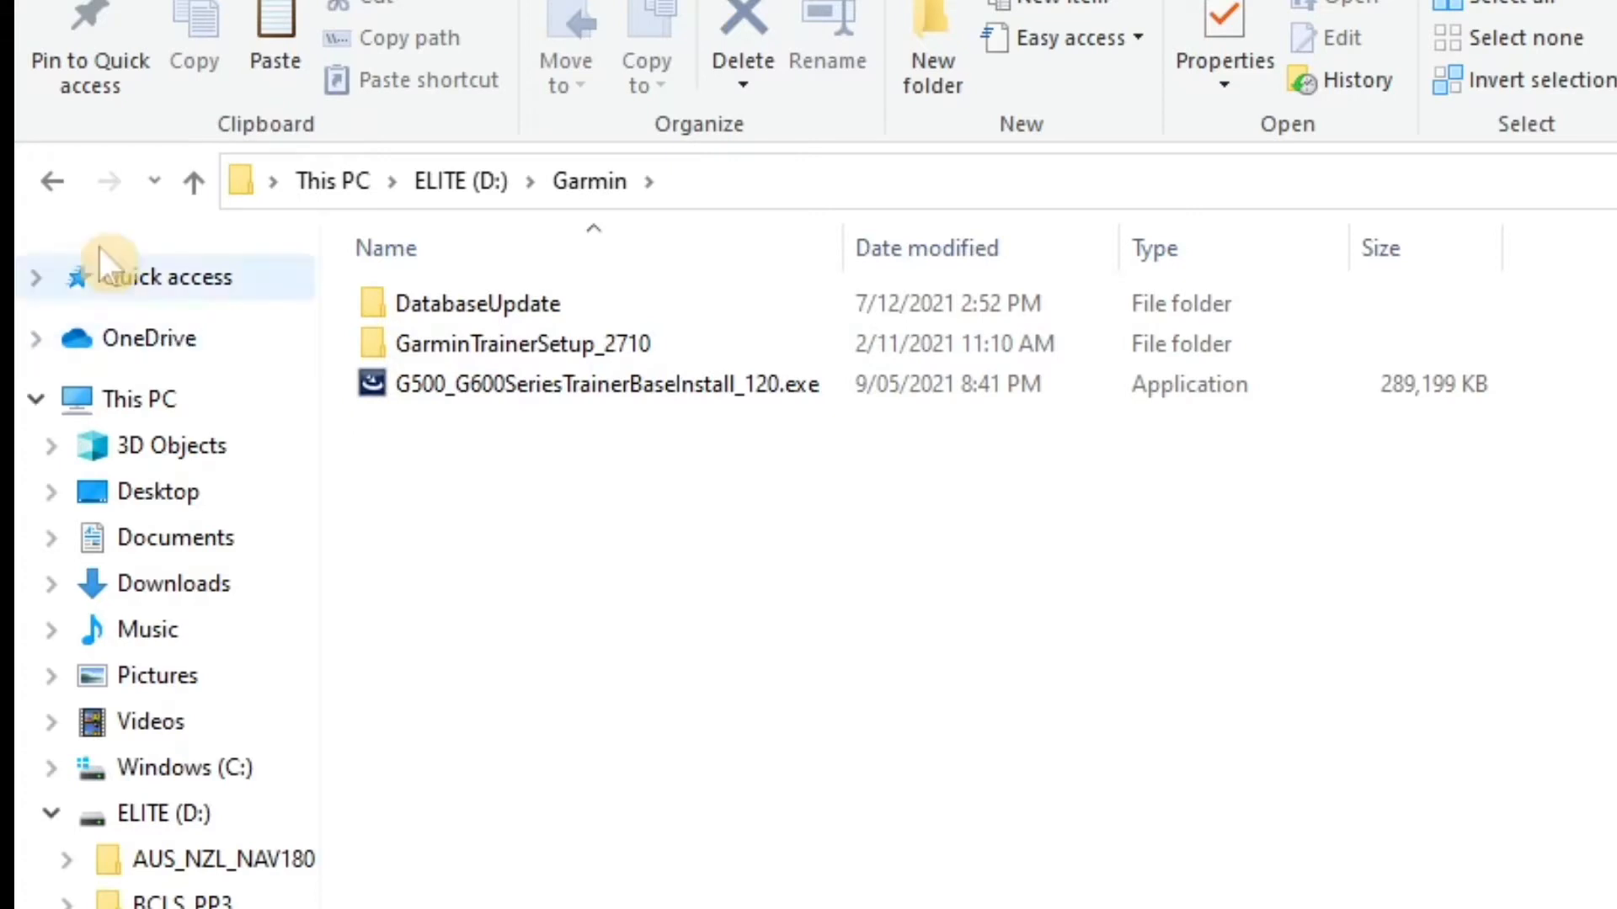
click(46, 181)
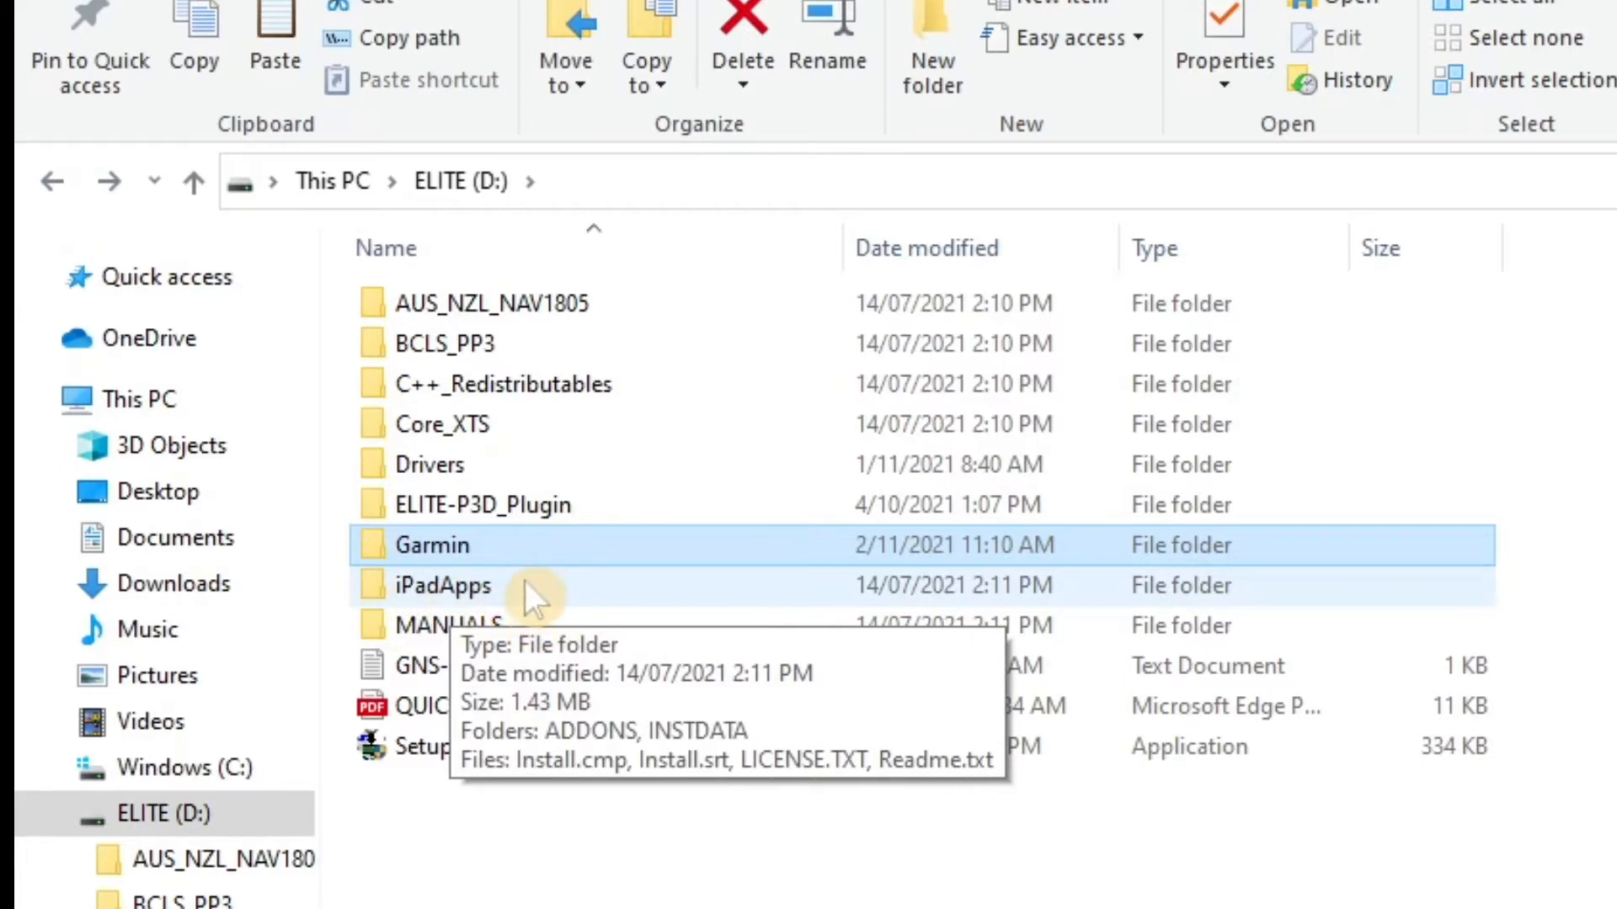
- Look through the ELITE-Specific folder inside MANUALS and return to the drive's root
click(427, 619)
double_click(430, 622)
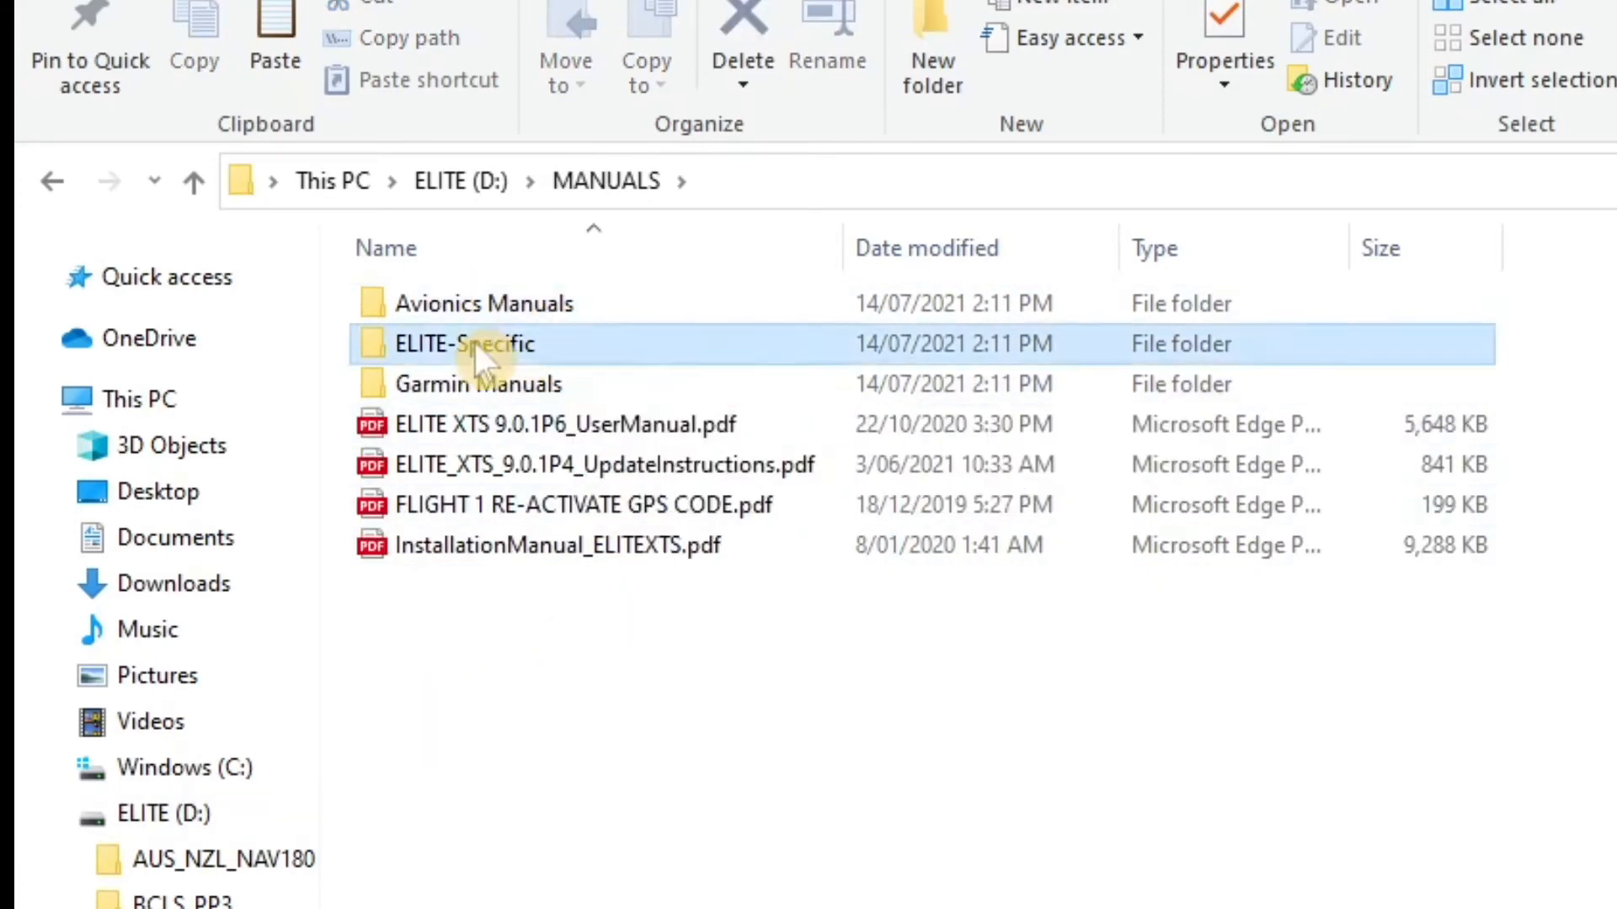
double_click(528, 345)
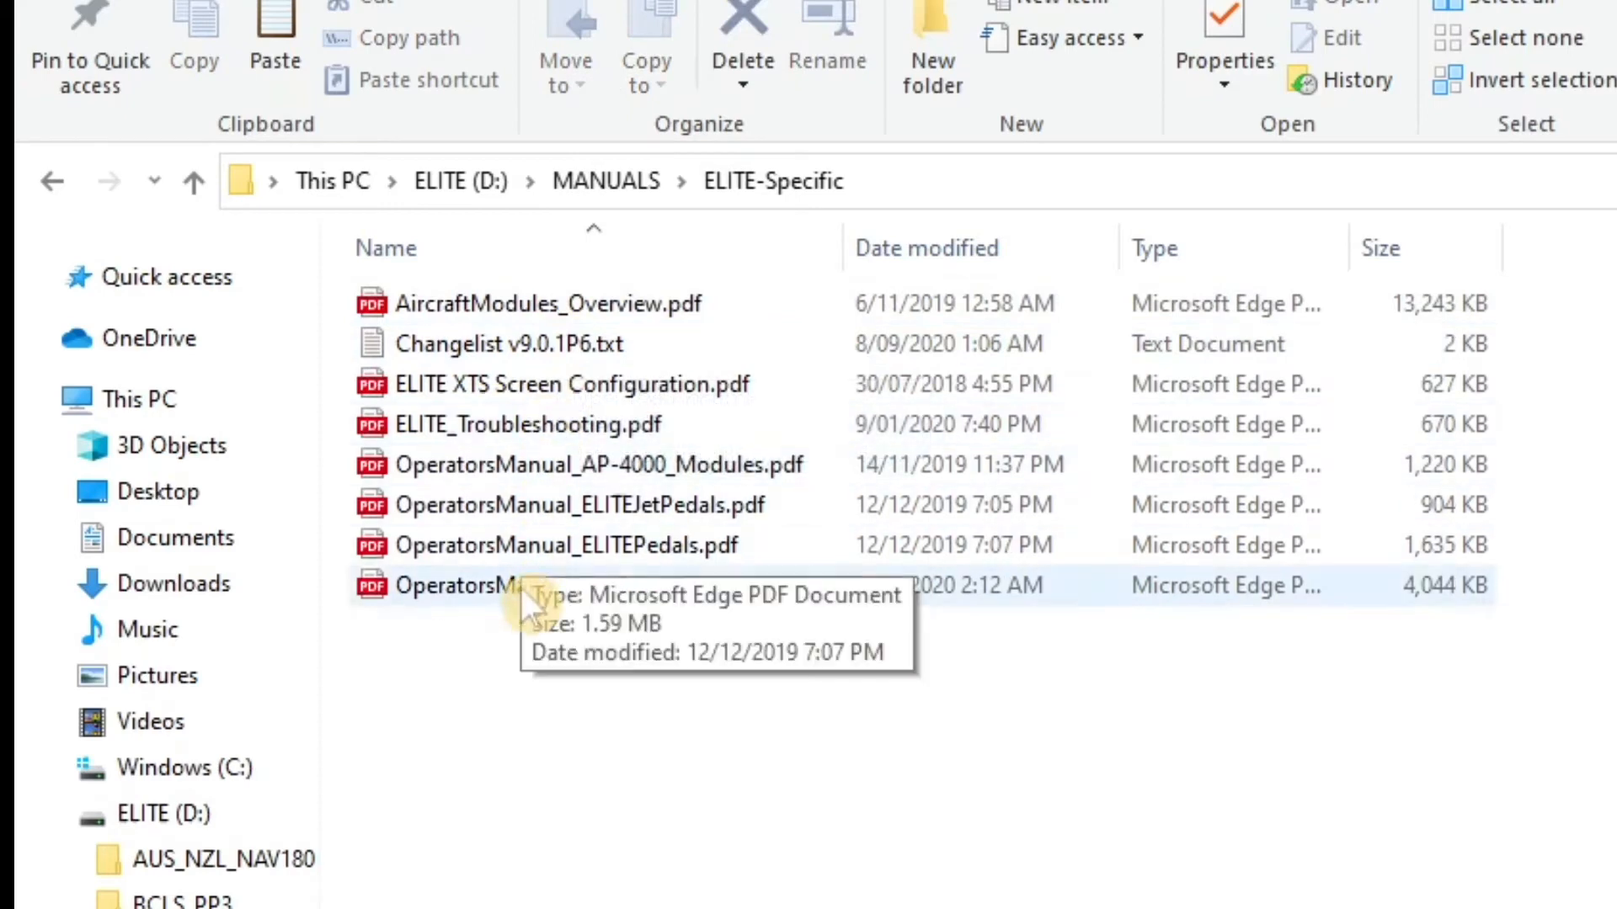
click(52, 182)
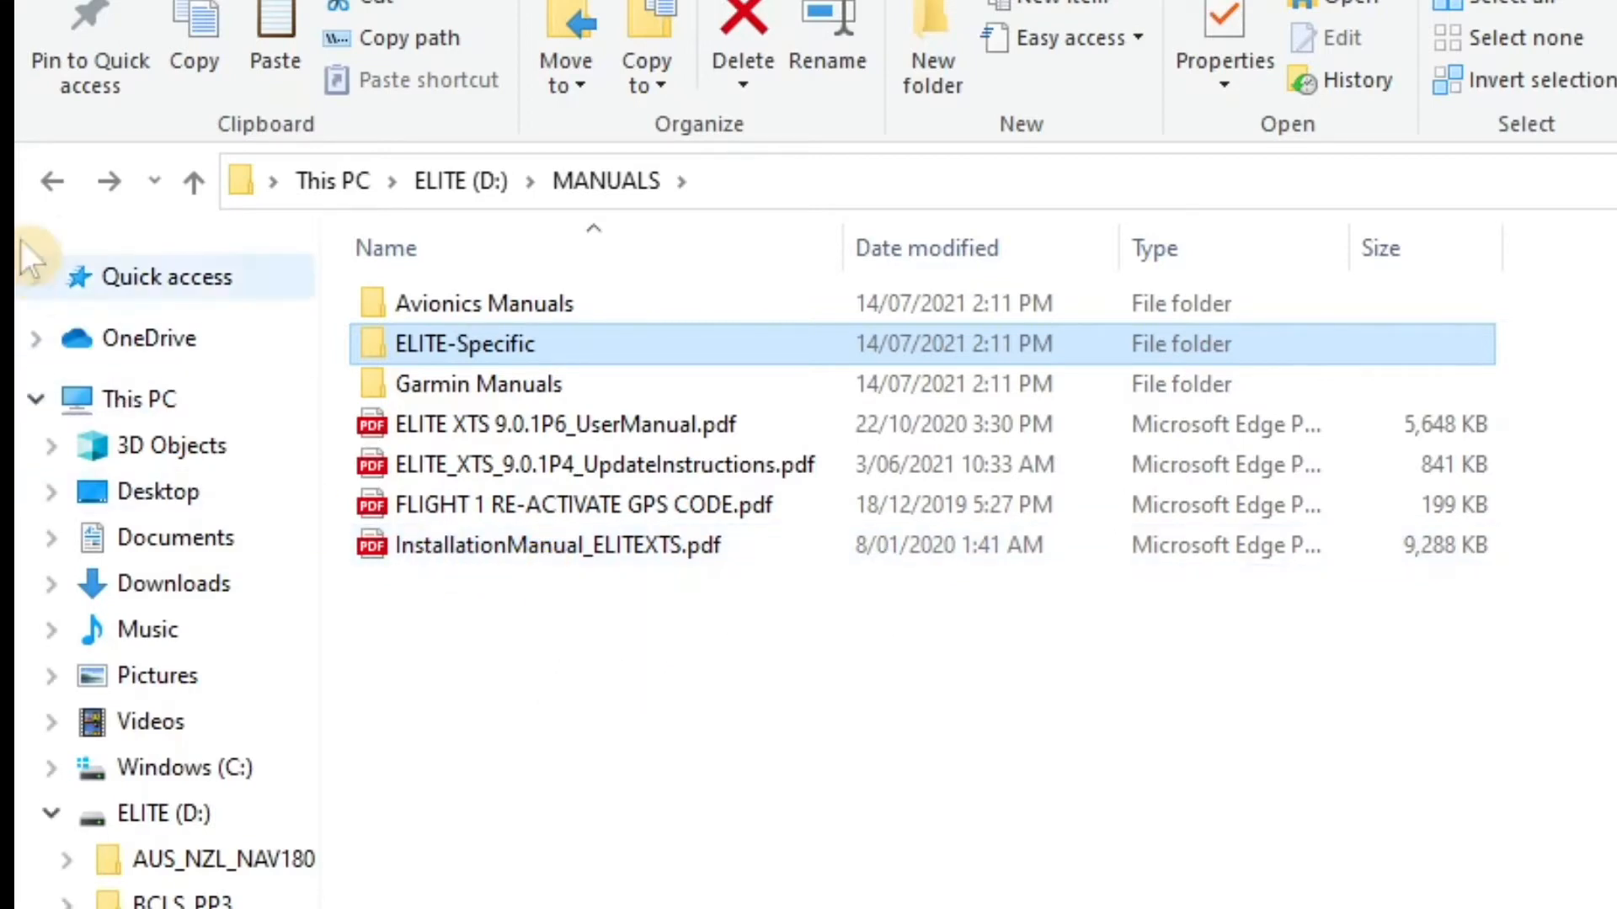
click(46, 180)
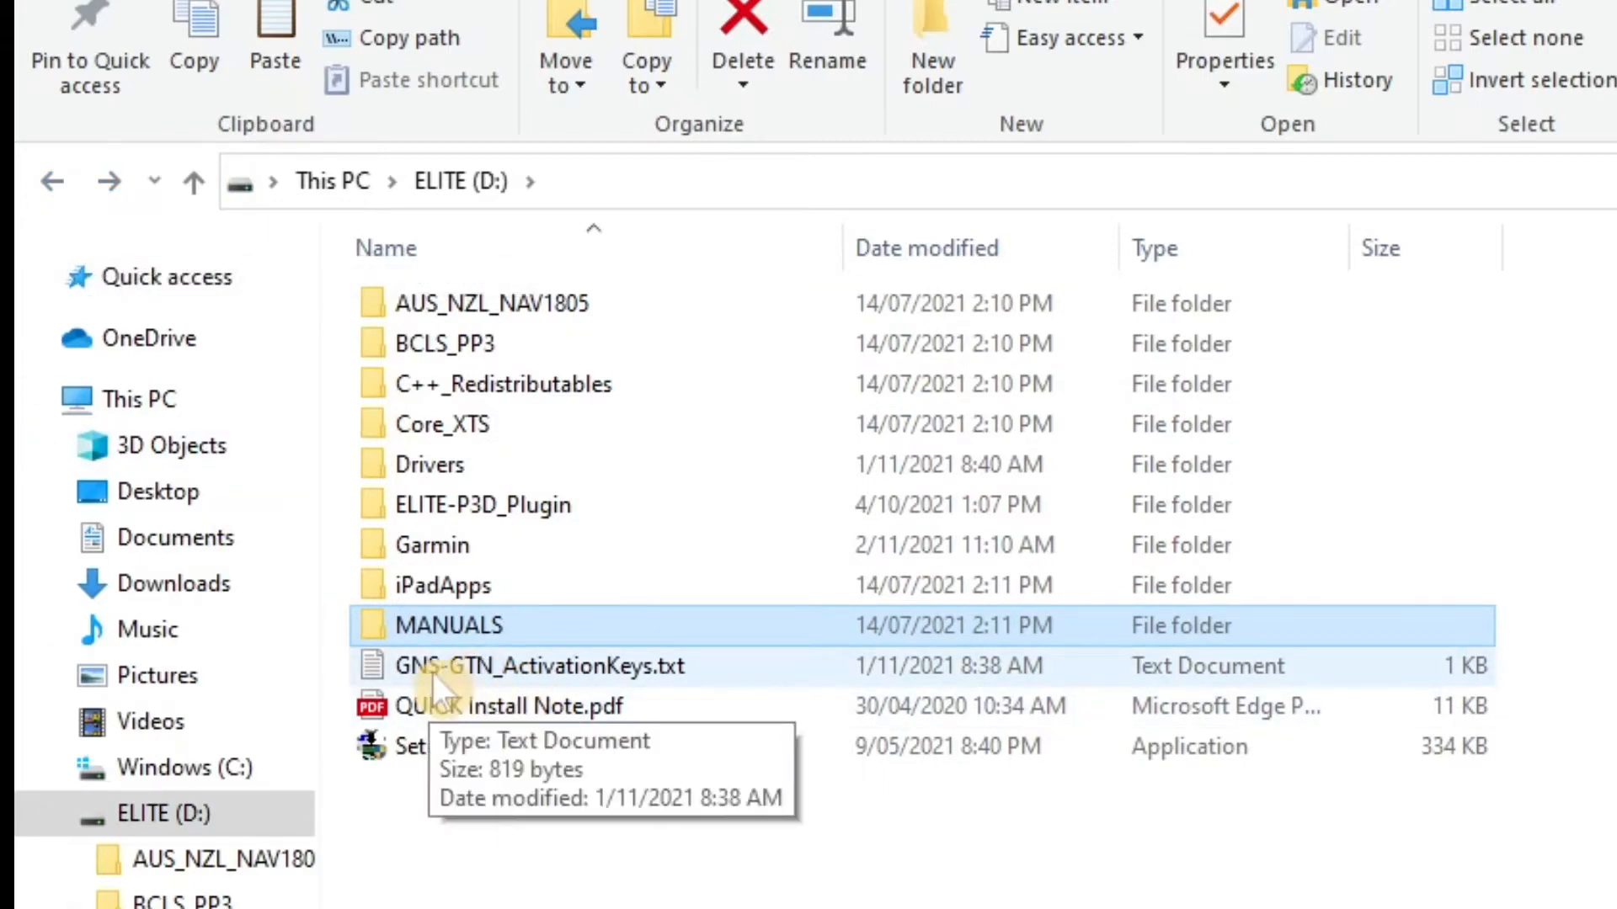
- View GNS-GTN_ActivationKeys.txt, close it, and select QUICK Install Note.pdf
click(513, 660)
double_click(513, 660)
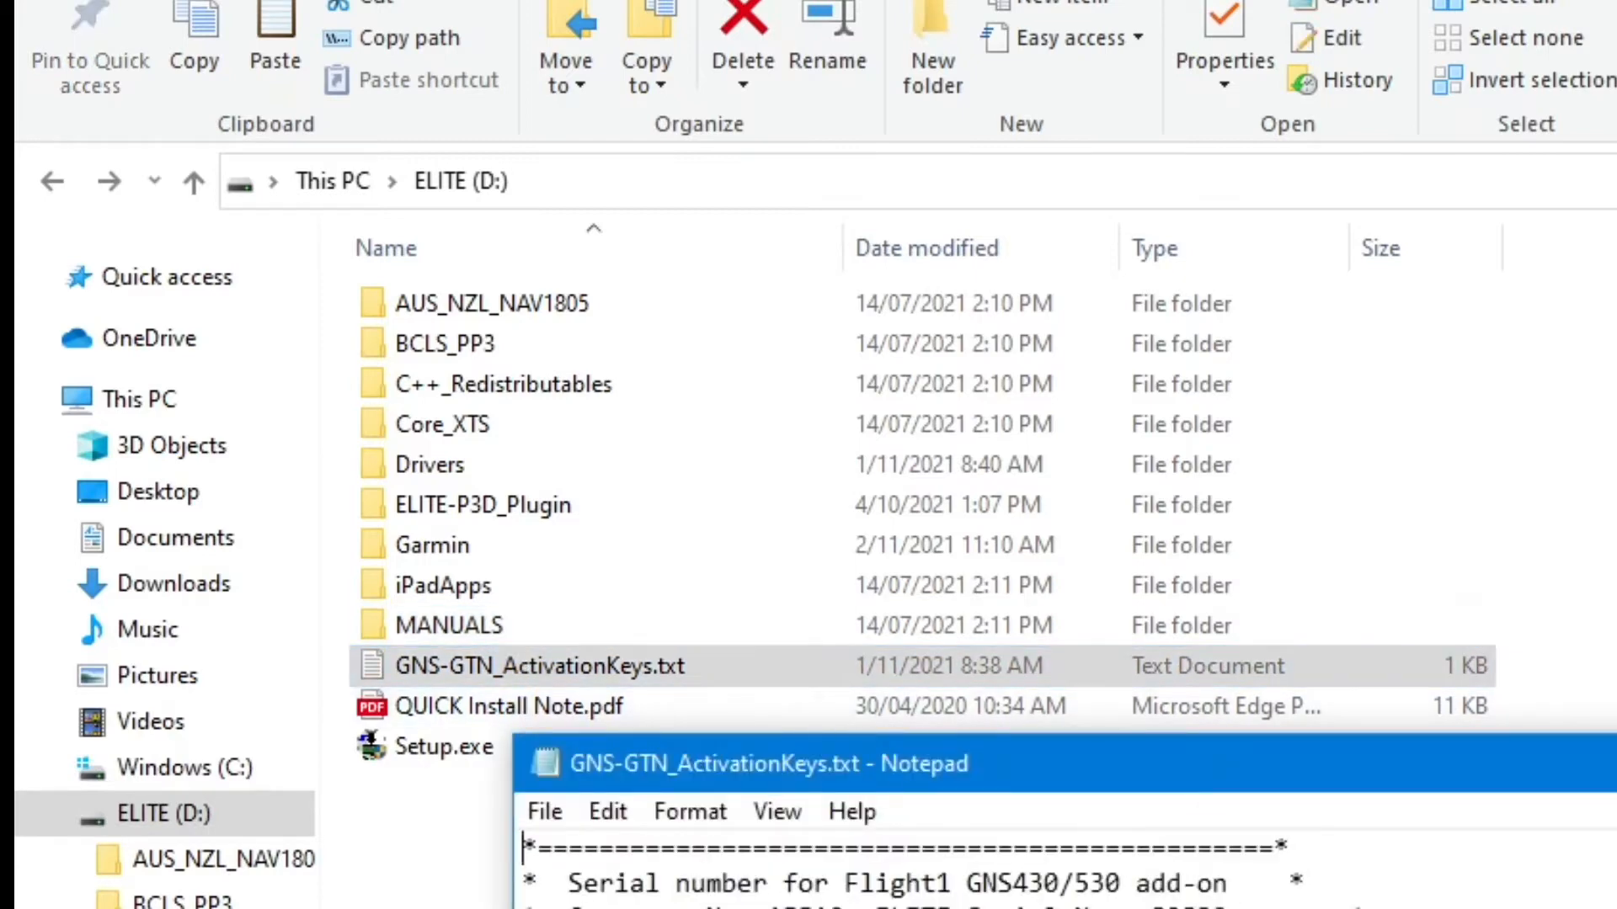
key(alt+F4)
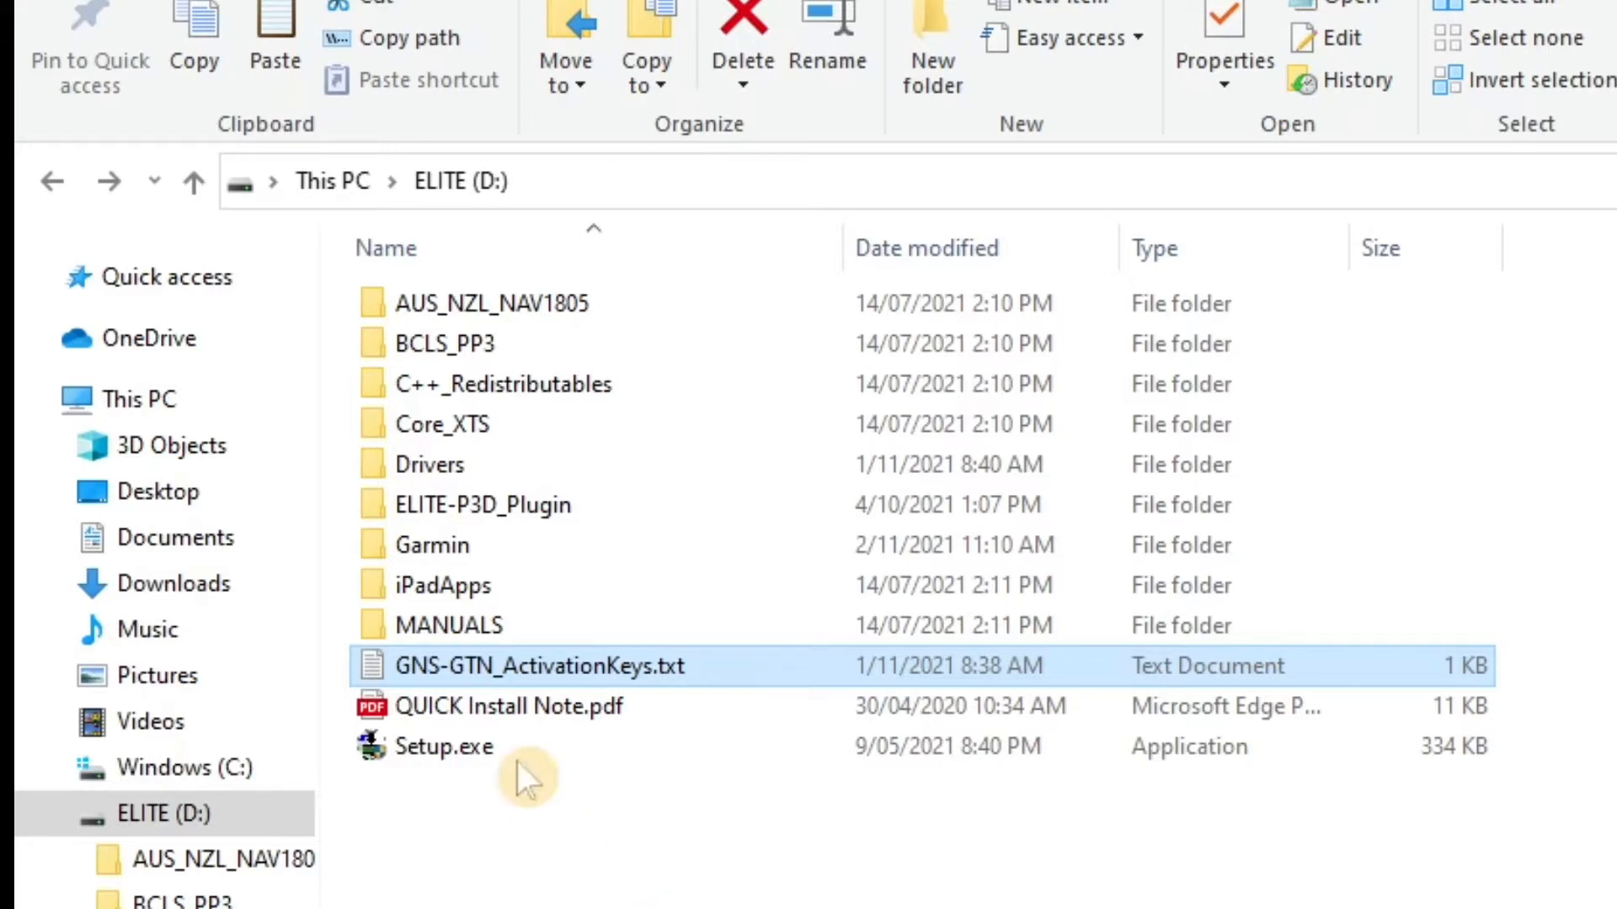
click(455, 705)
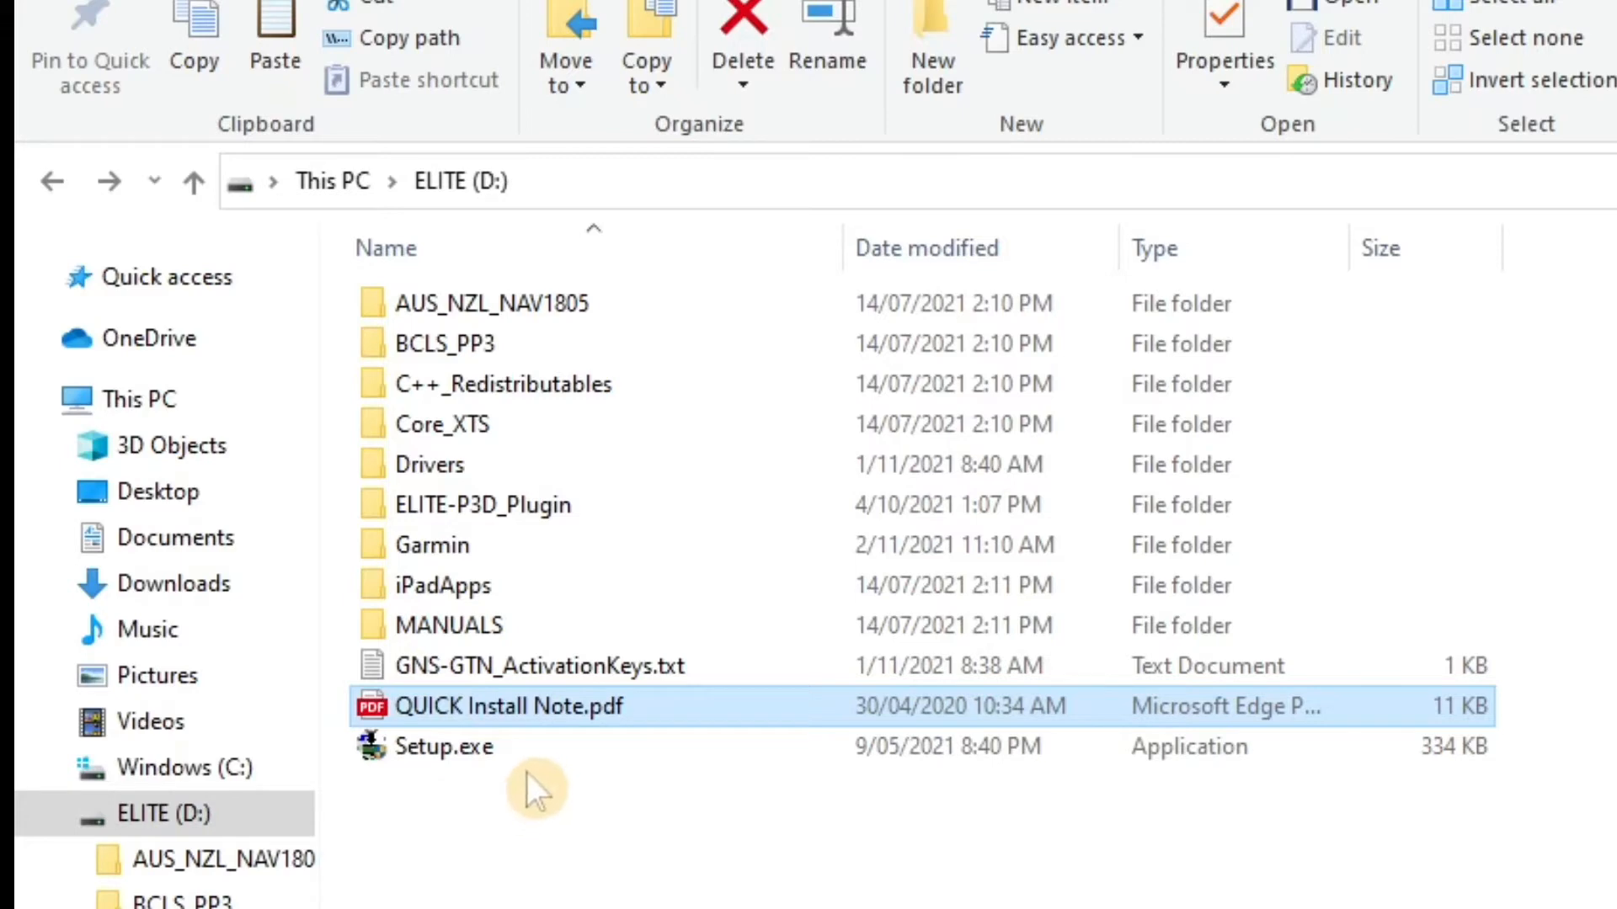
- Run Setup.exe with the installer script "ELITE XTS v9.01P8 with Visual" and accept the software license agreement
click(448, 744)
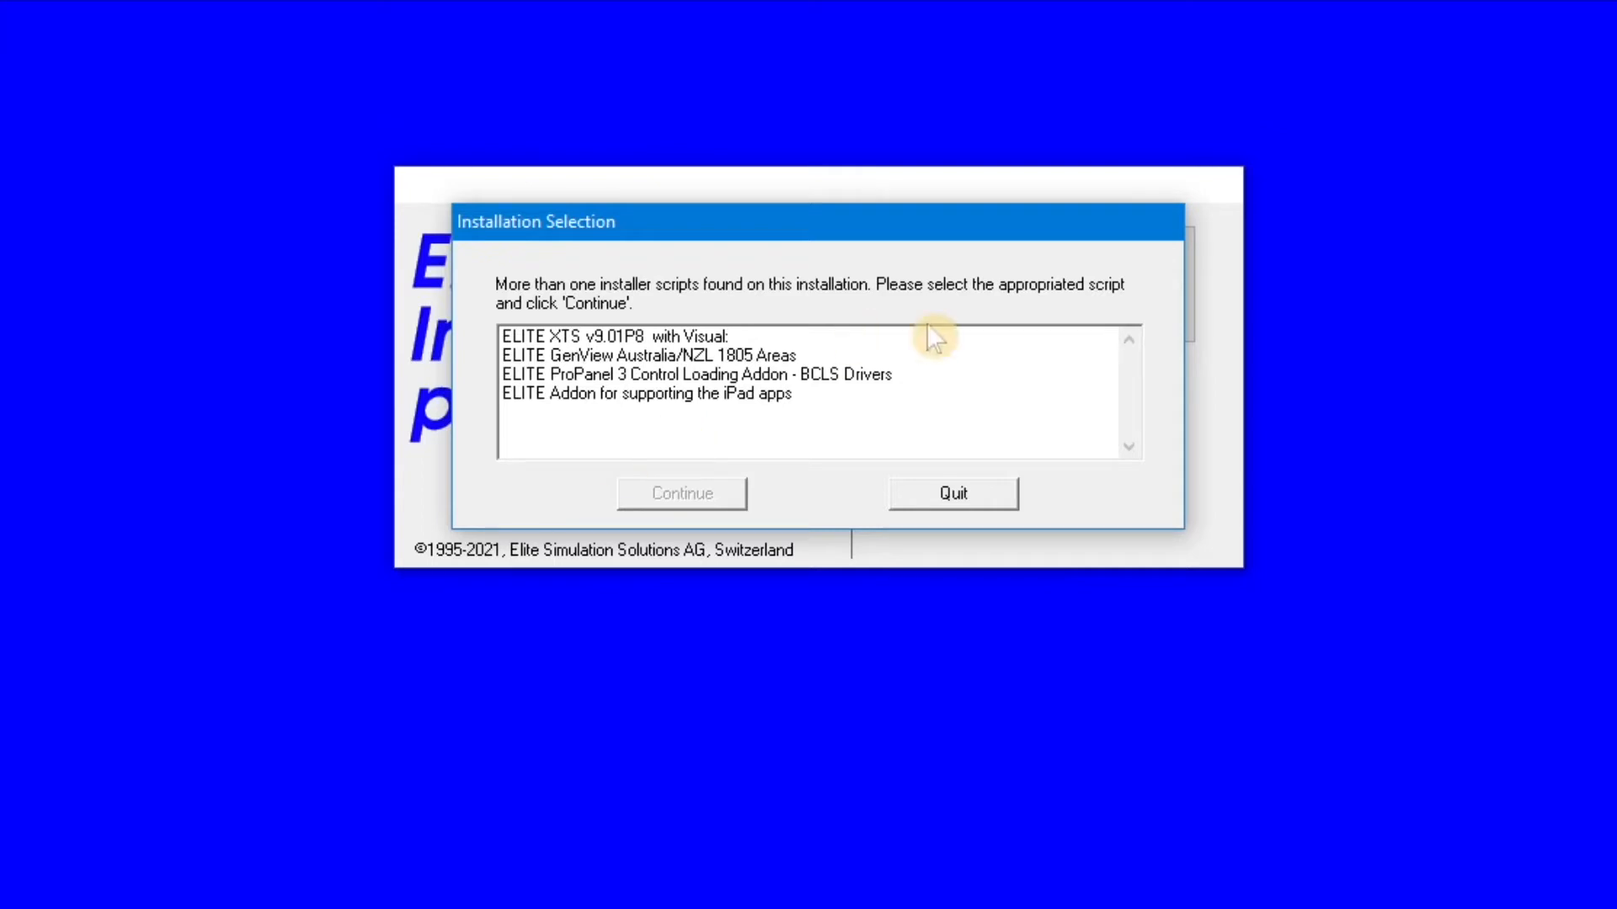
click(663, 342)
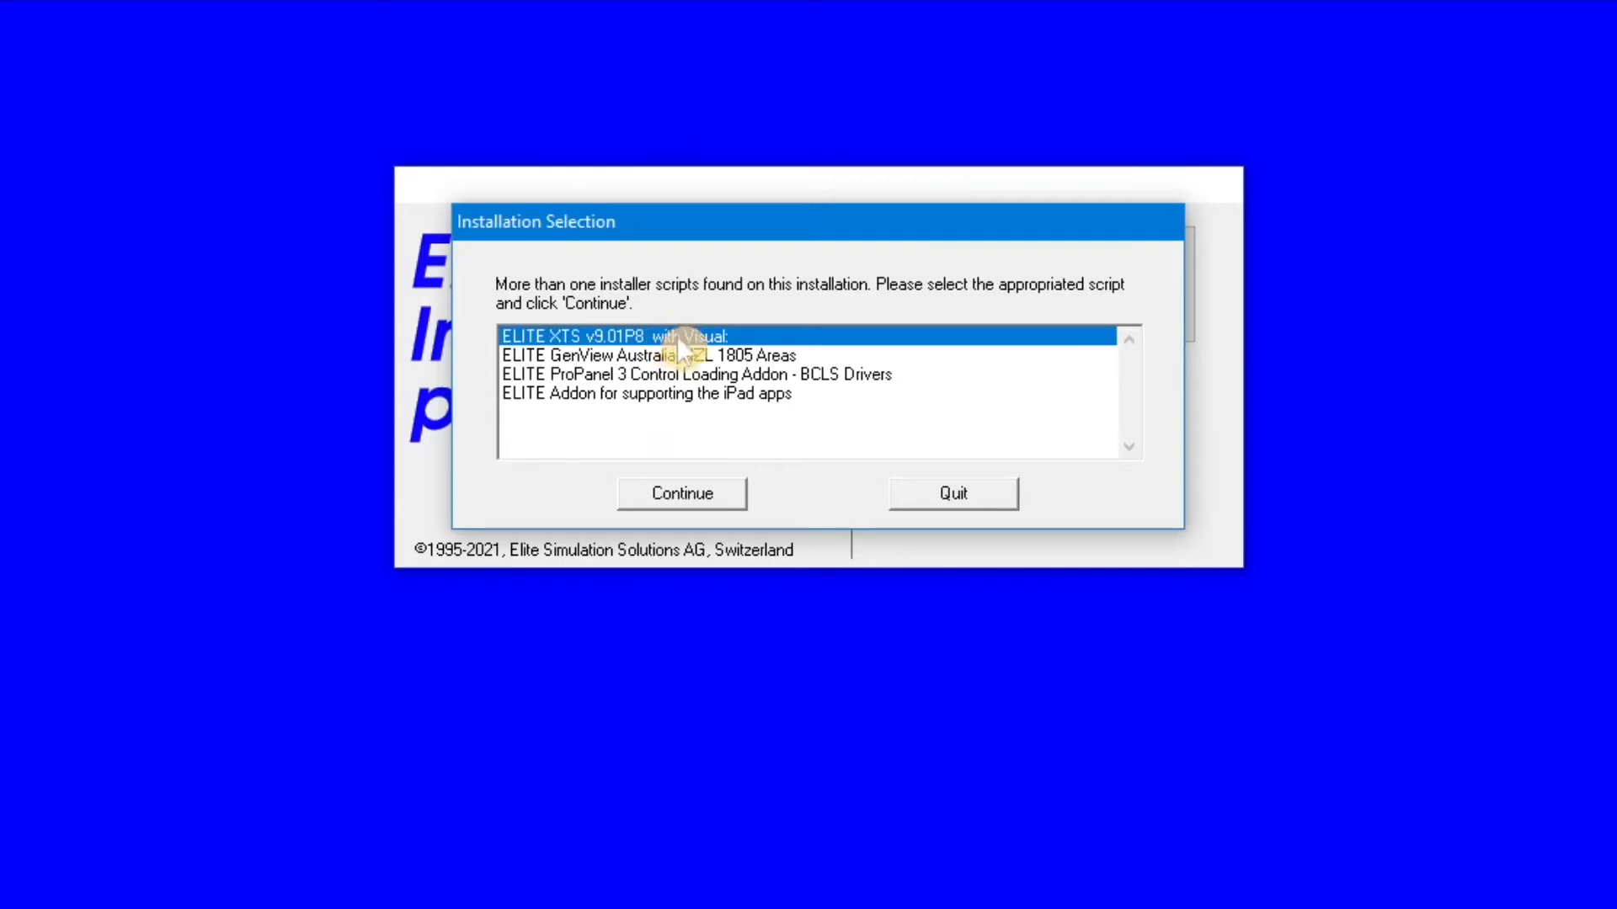
click(650, 496)
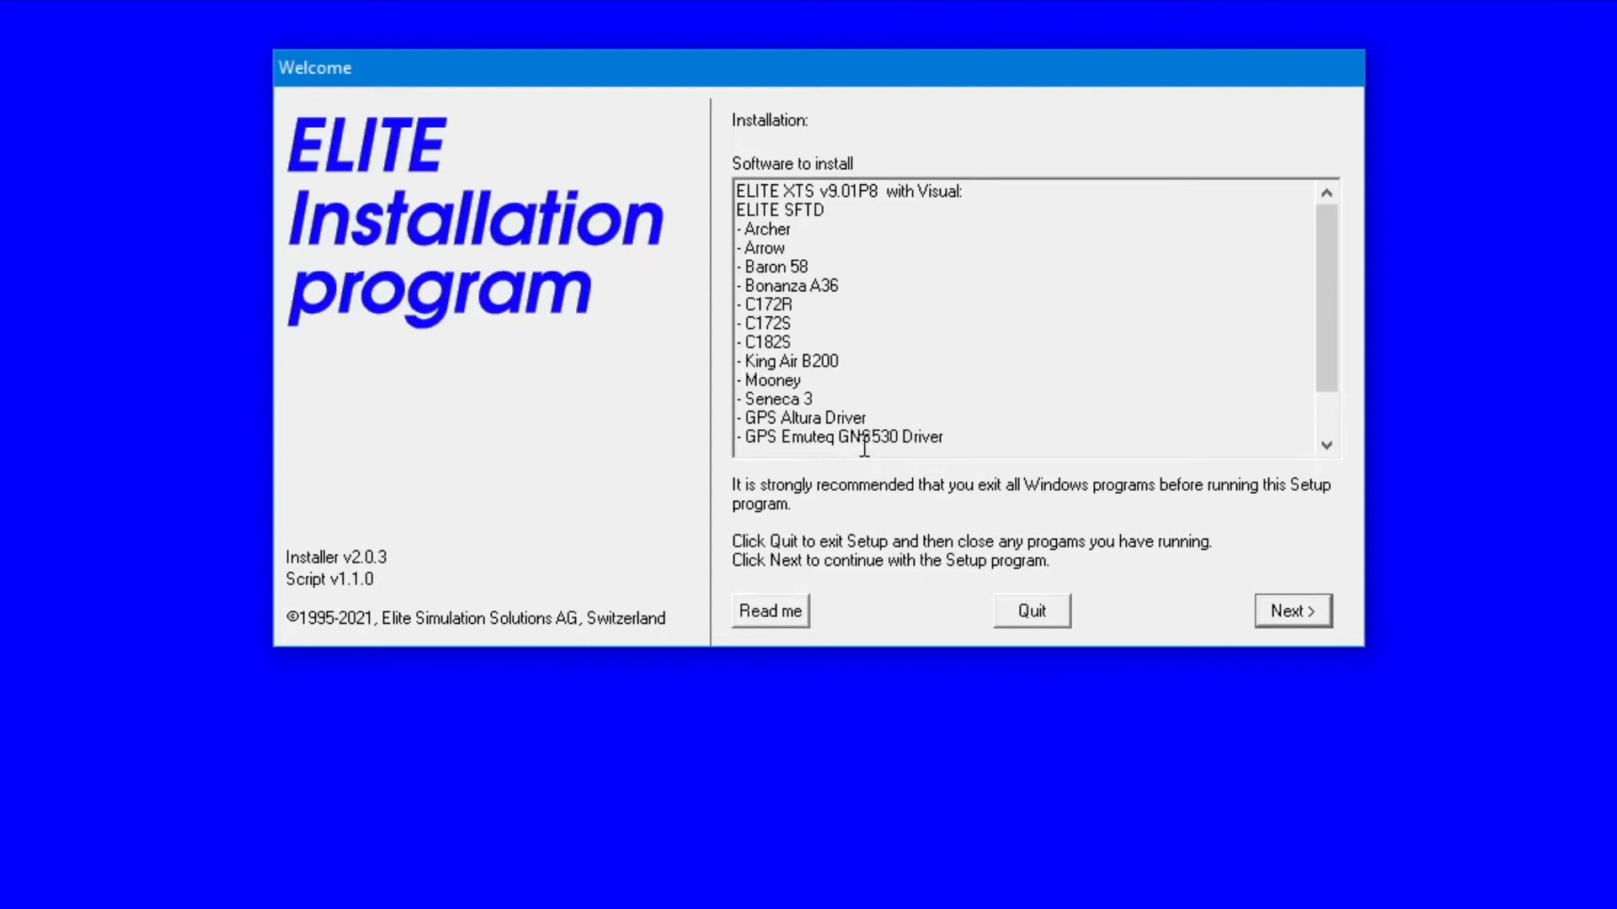
click(1264, 606)
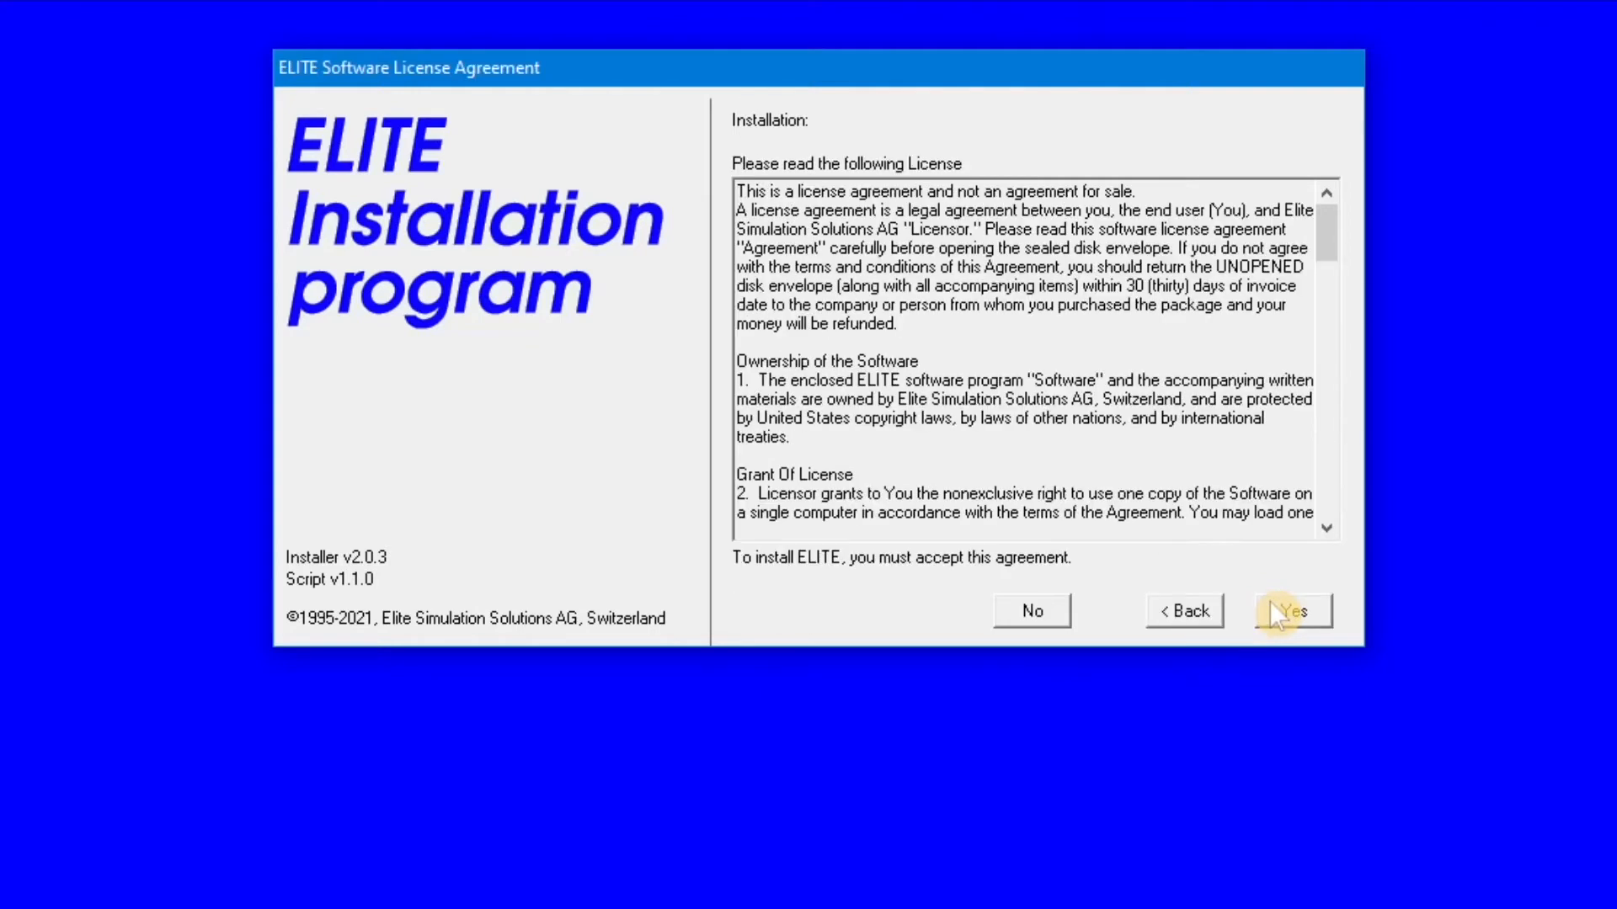
click(1282, 606)
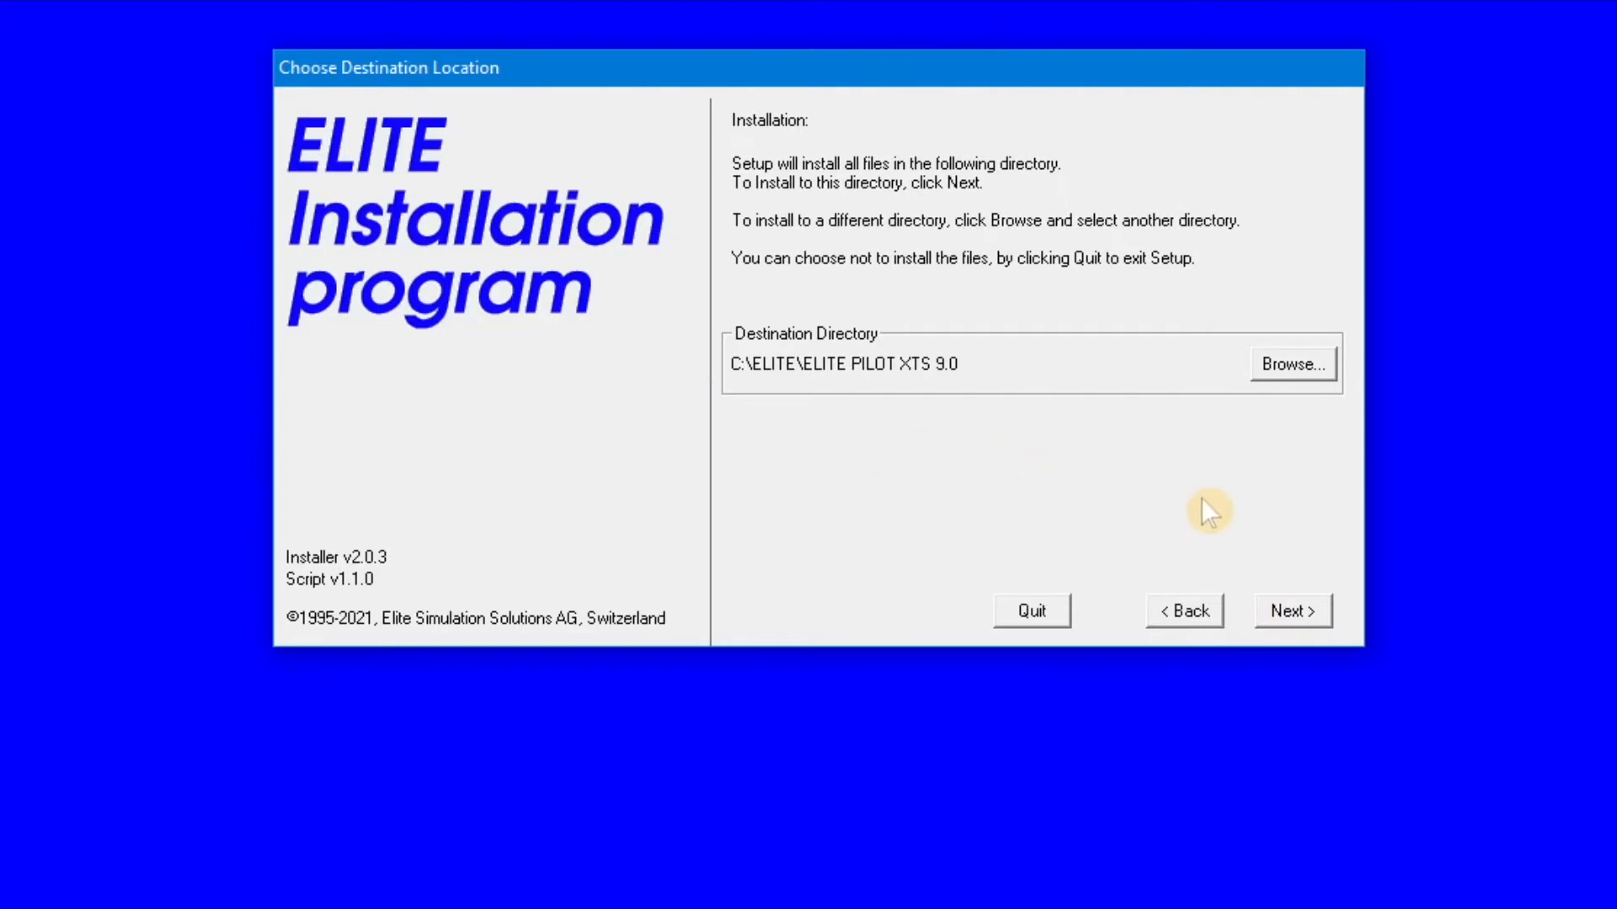
- Create the destination directory C:\ELITE\ELITE PILOT XTS 9.0, keeping the ELITE program folder and the desktop shortcut
click(1295, 610)
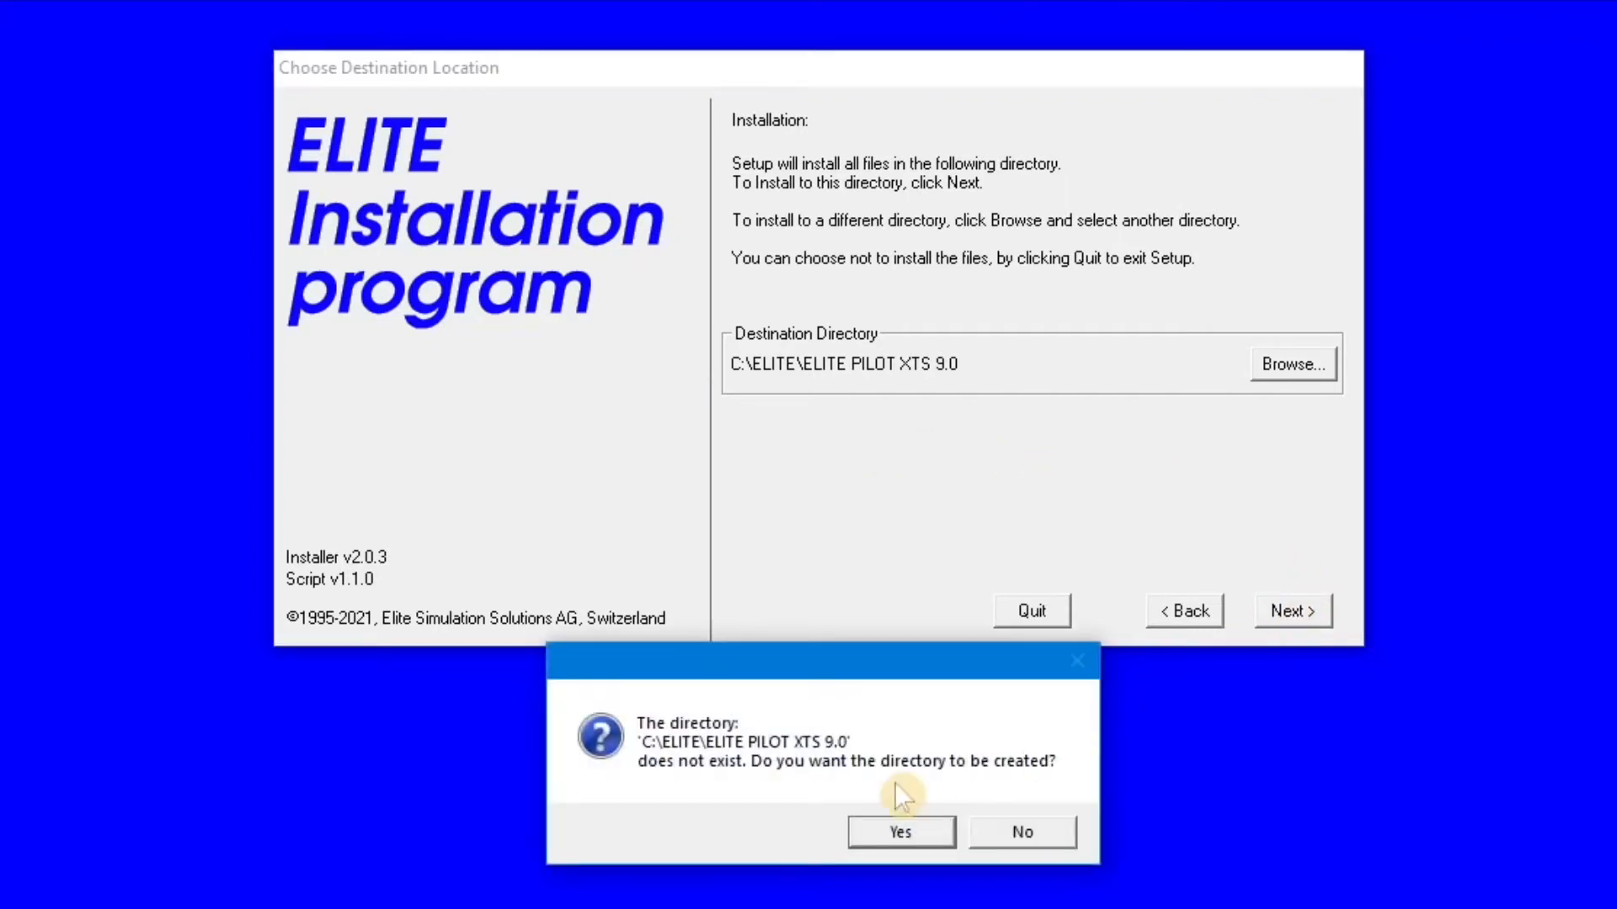
click(912, 830)
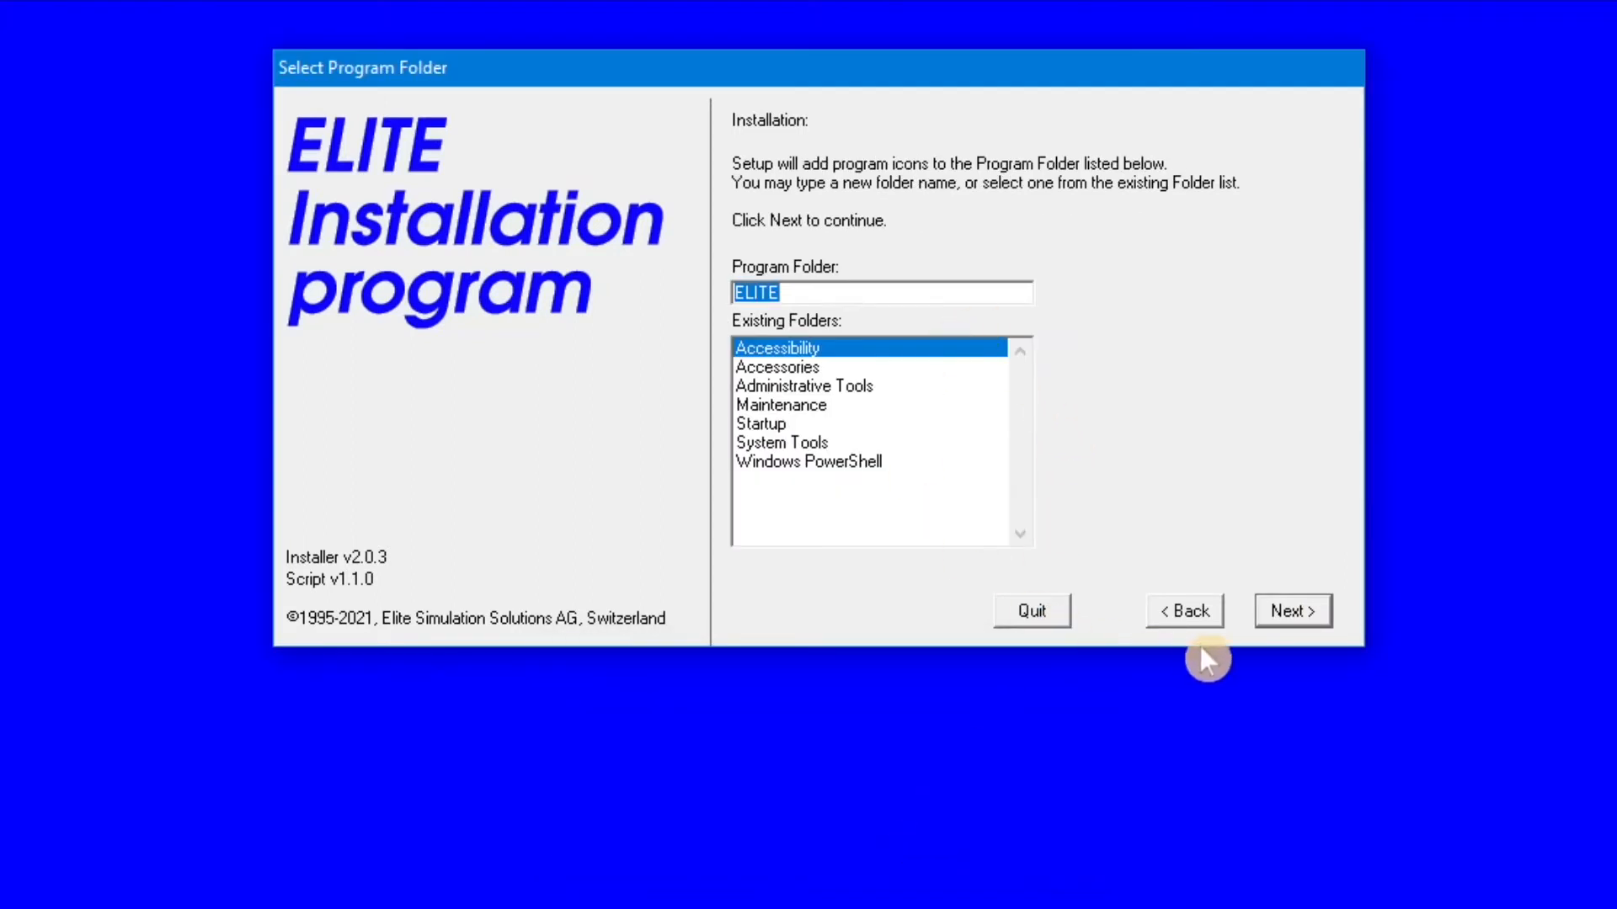
click(1290, 605)
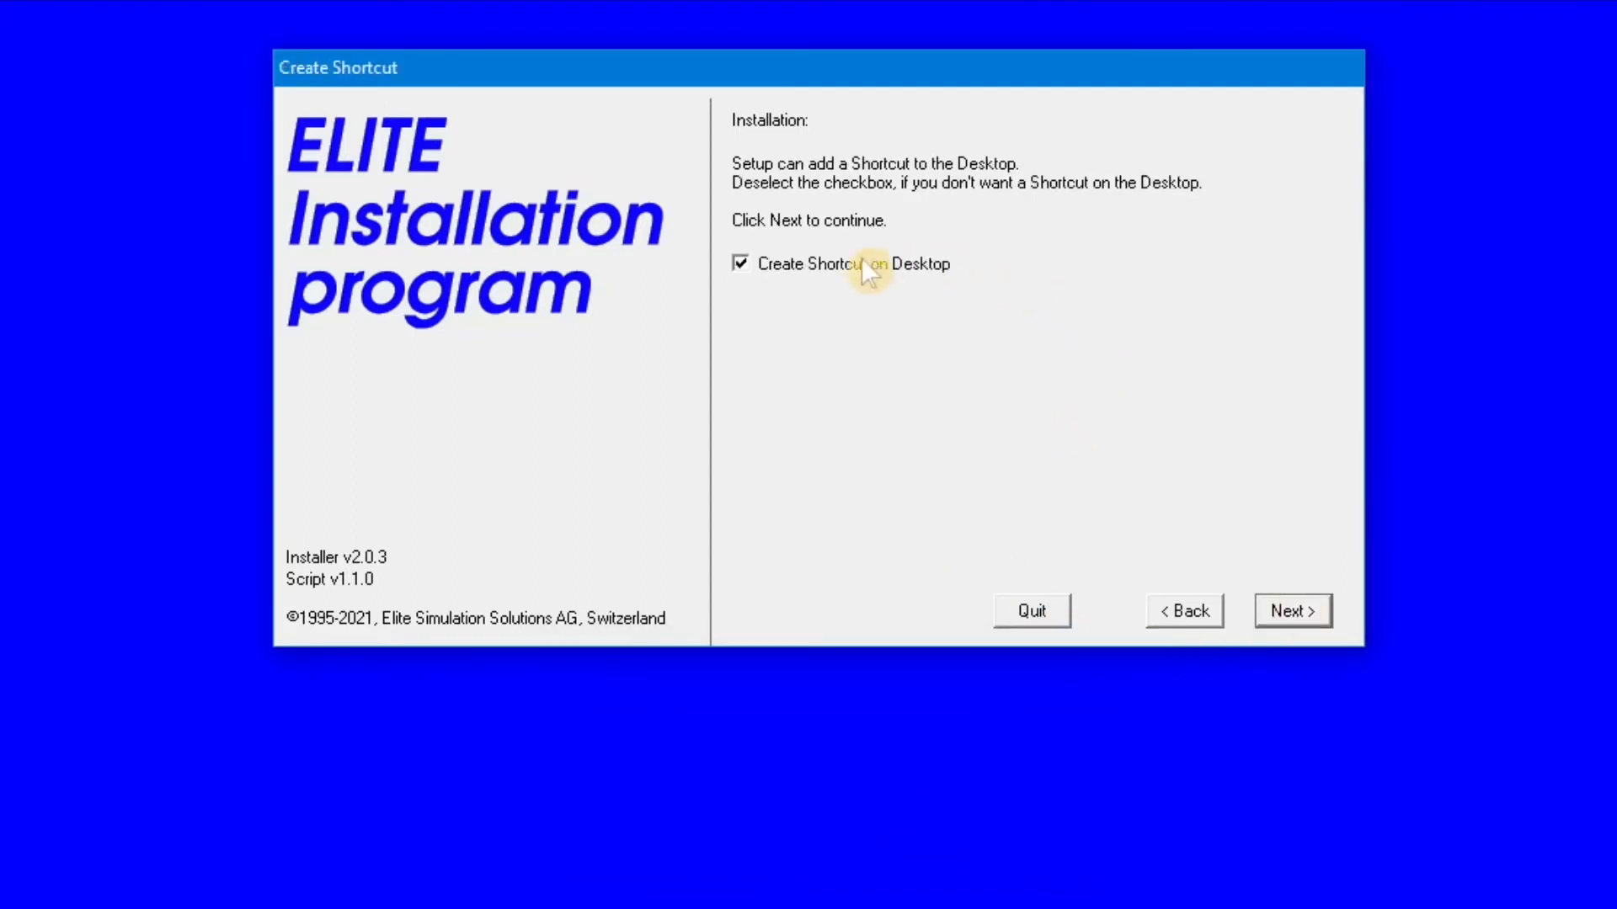
click(1296, 613)
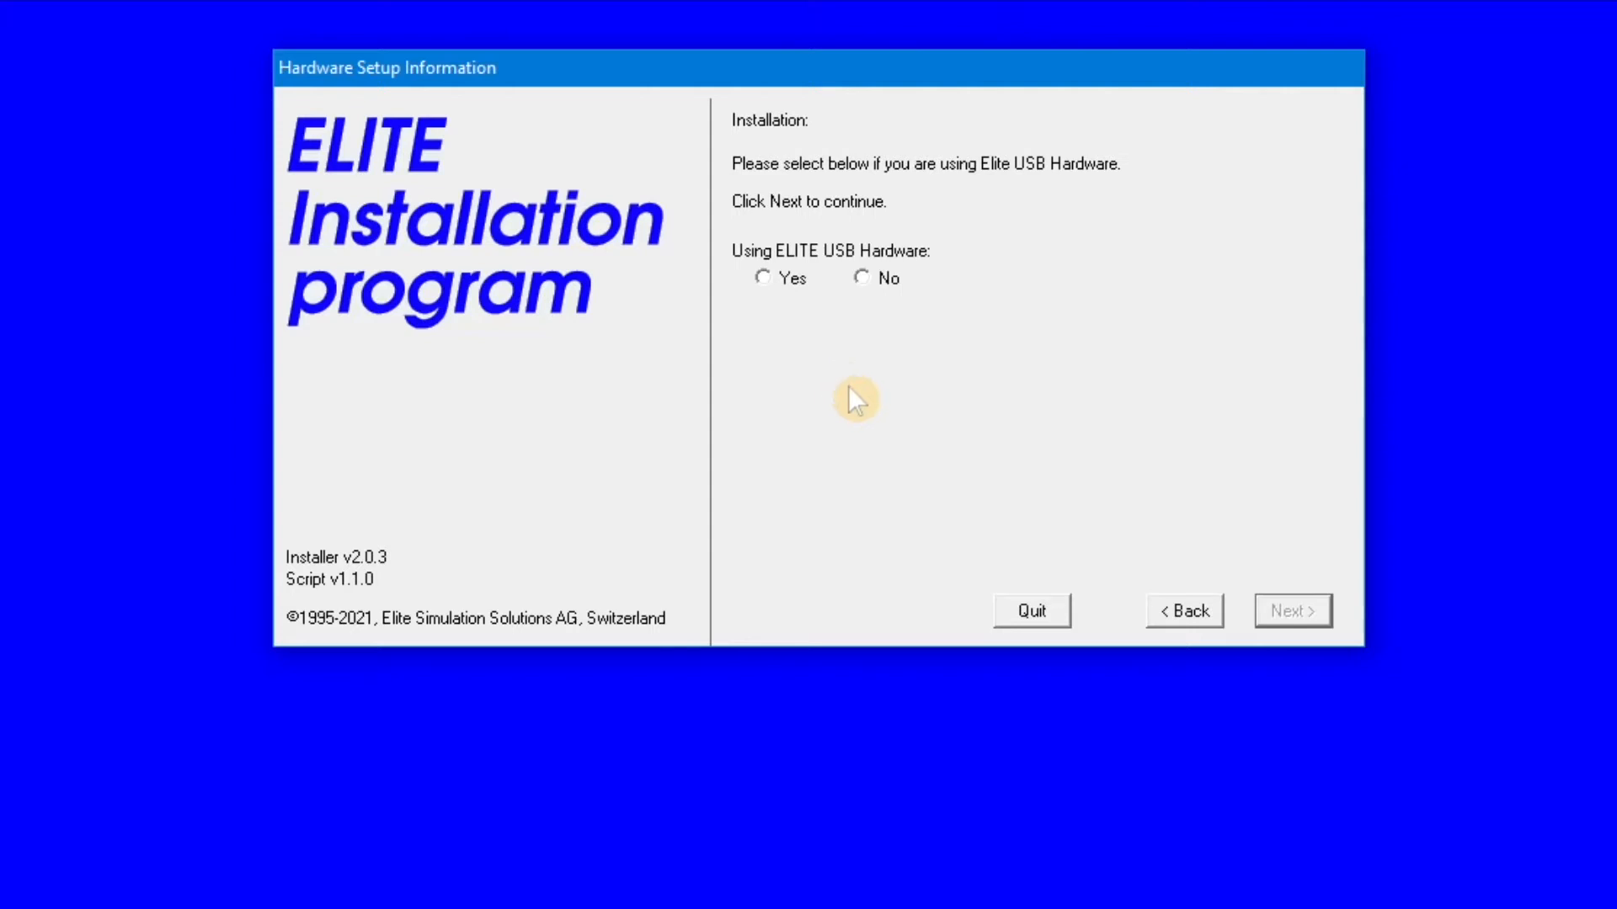
- Specify that ELITE USB hardware is used and copy the program files to complete the ELITE installation
click(763, 278)
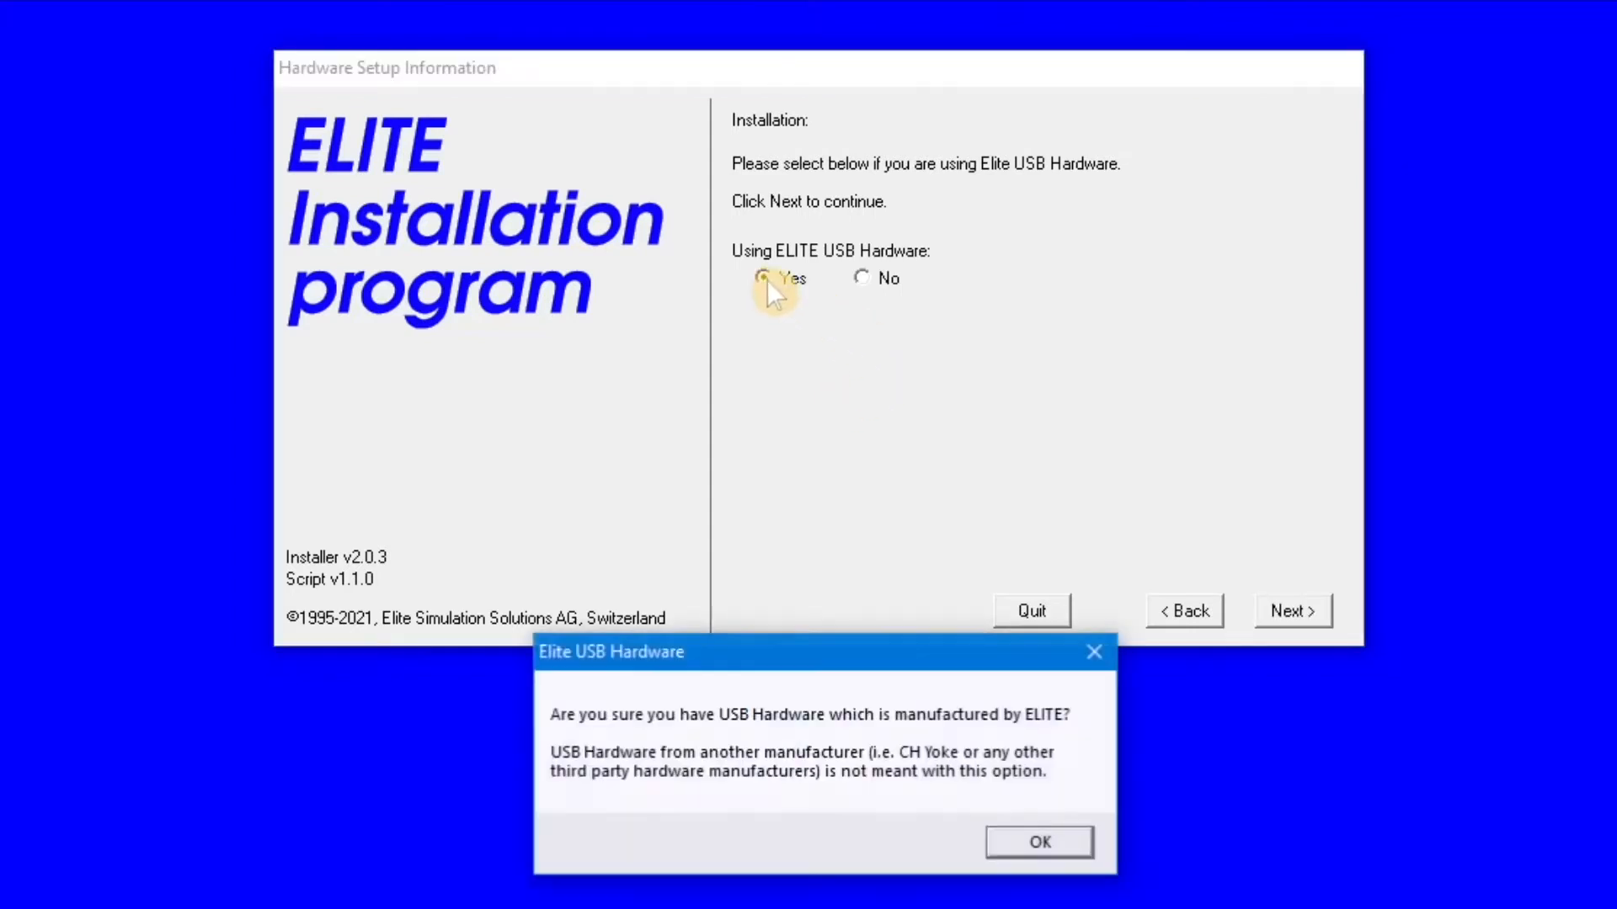
click(1035, 837)
click(1291, 608)
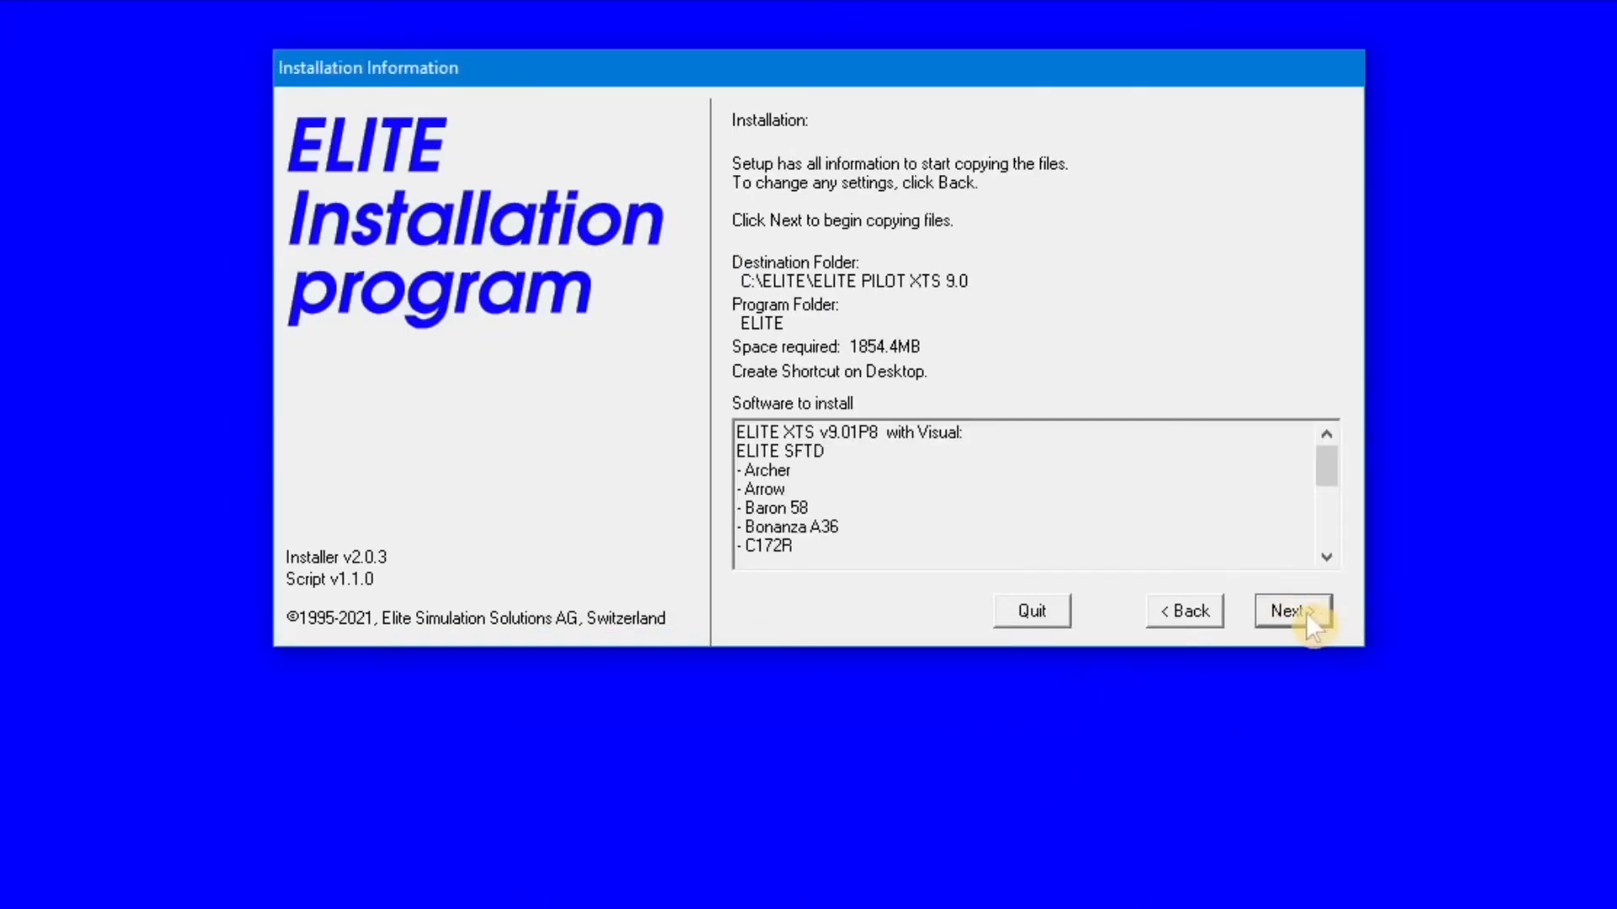
click(1292, 610)
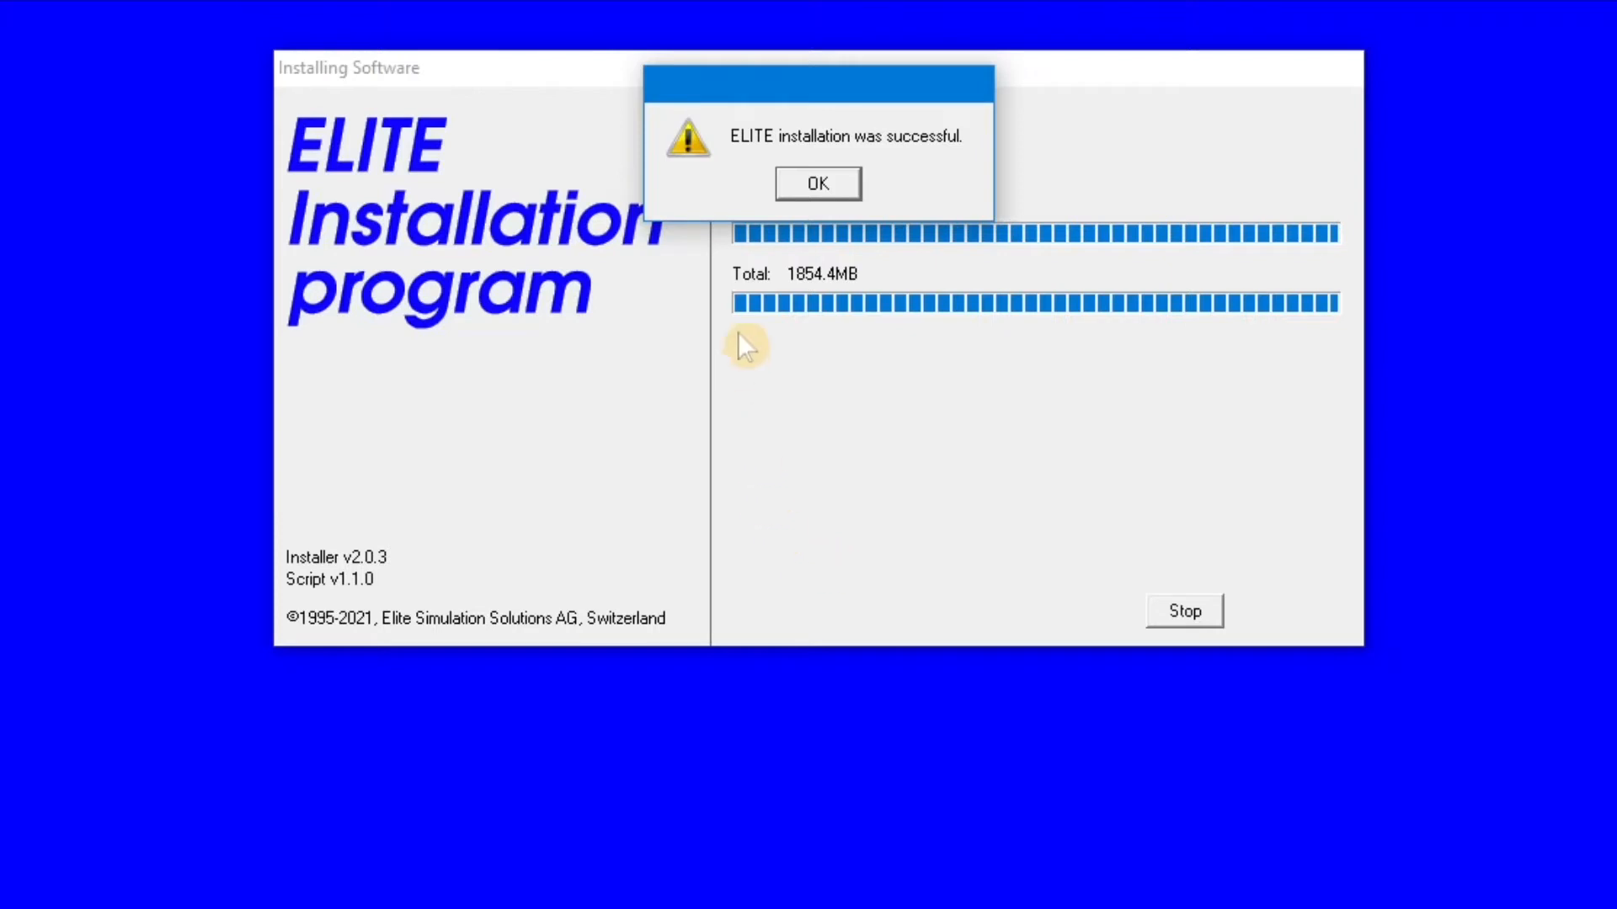
click(813, 179)
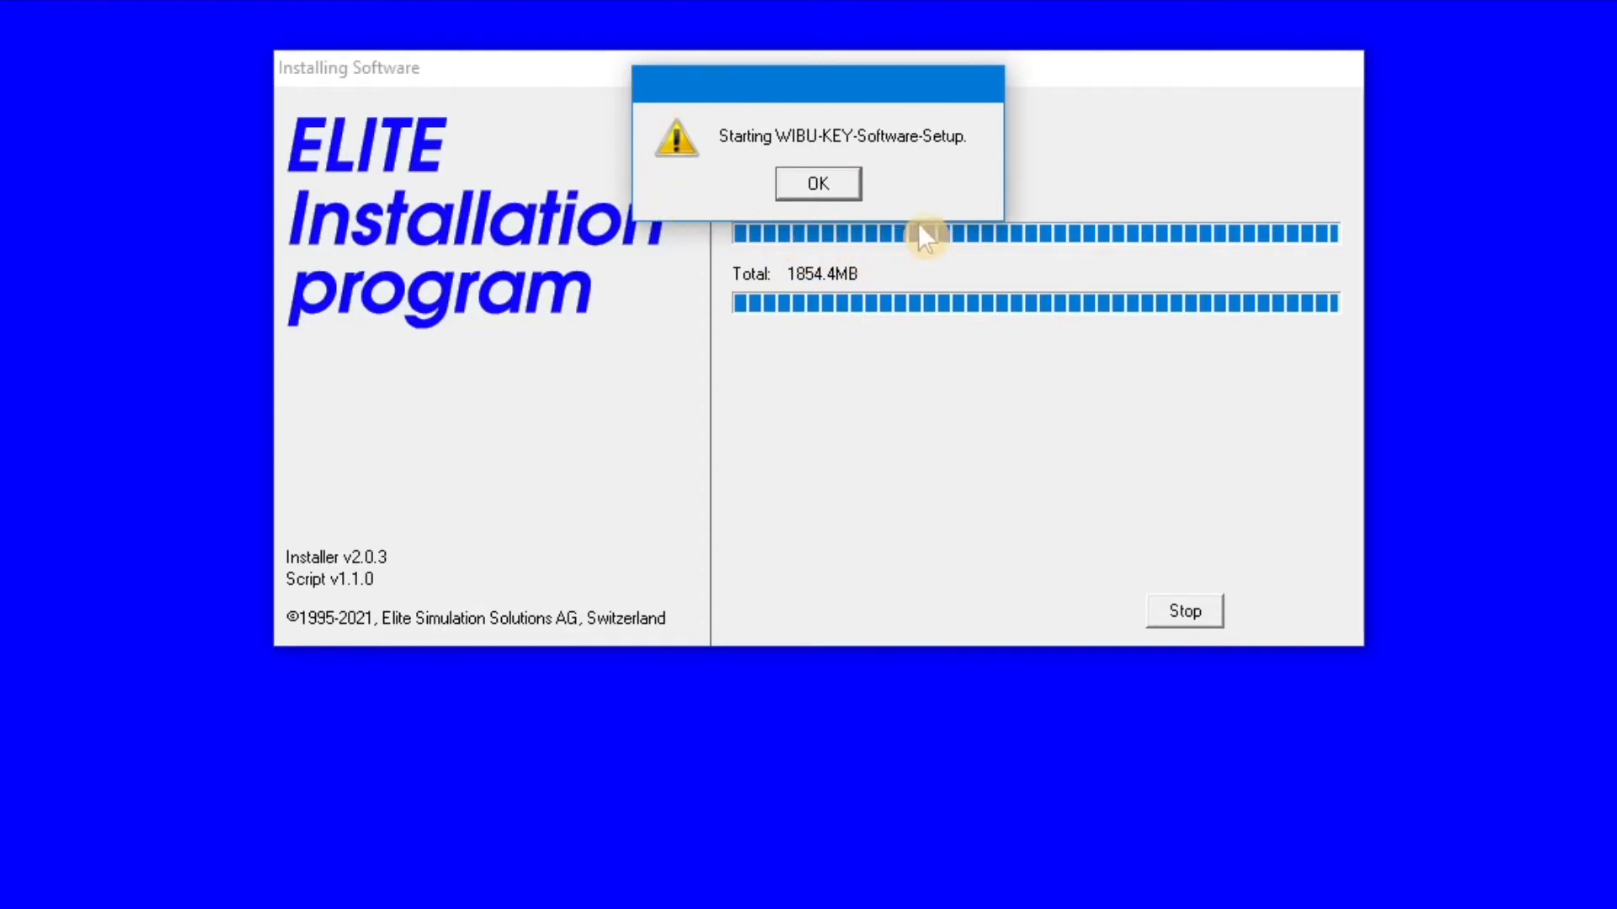
- Install the WibuKey software with English only and without the WkLAN/WkNet Network Monitor (32 bit)
click(807, 181)
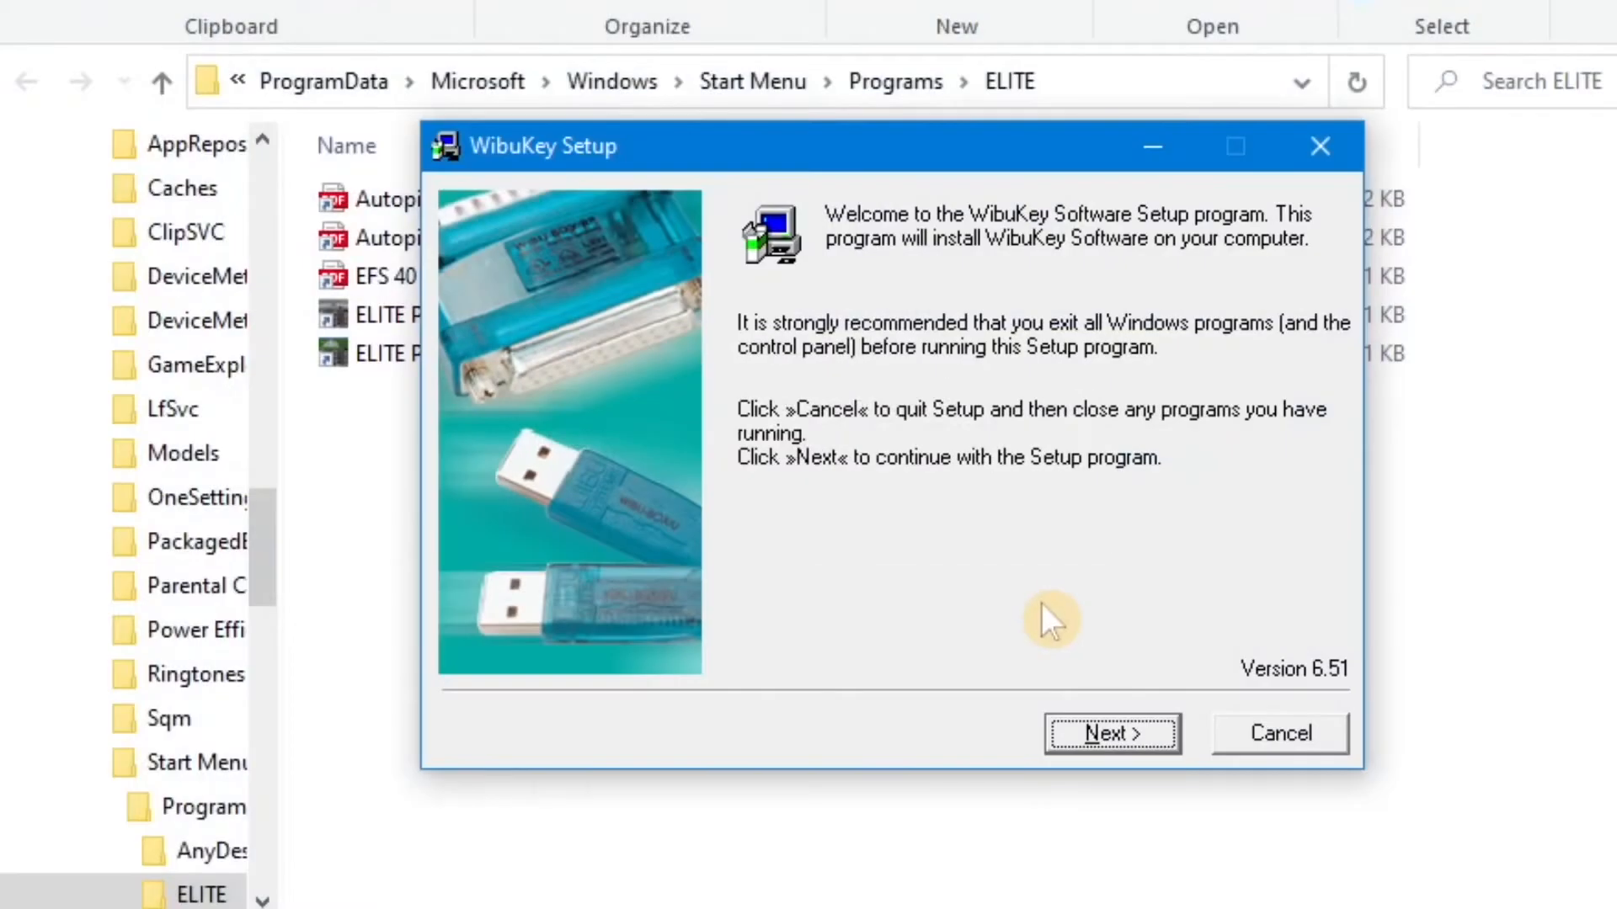
click(1128, 733)
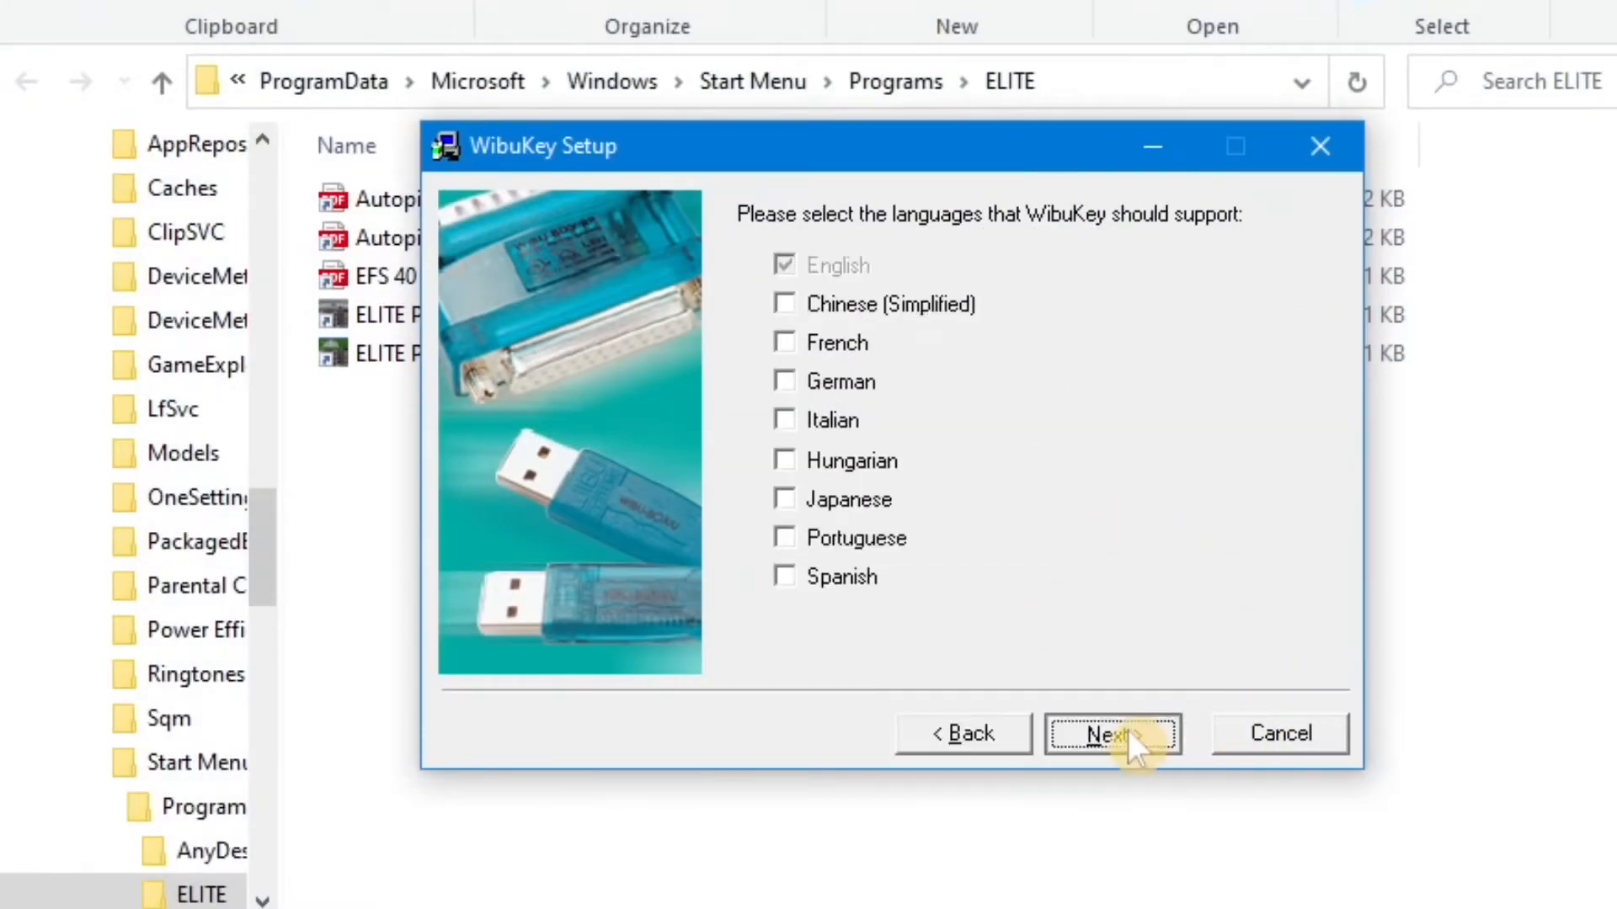
click(1128, 732)
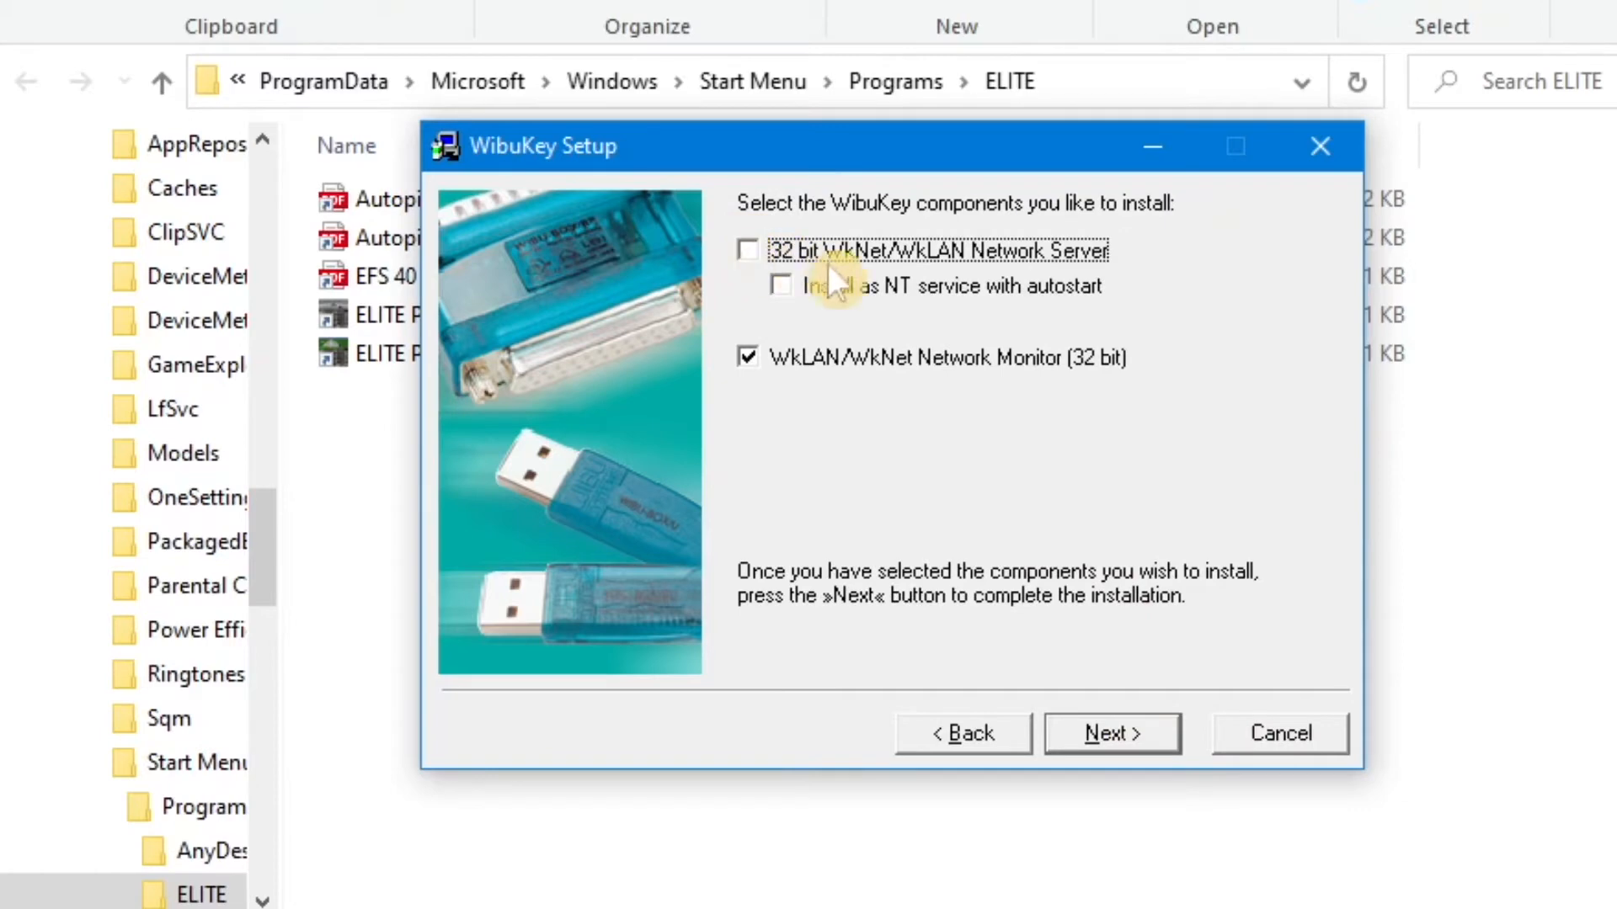
click(748, 357)
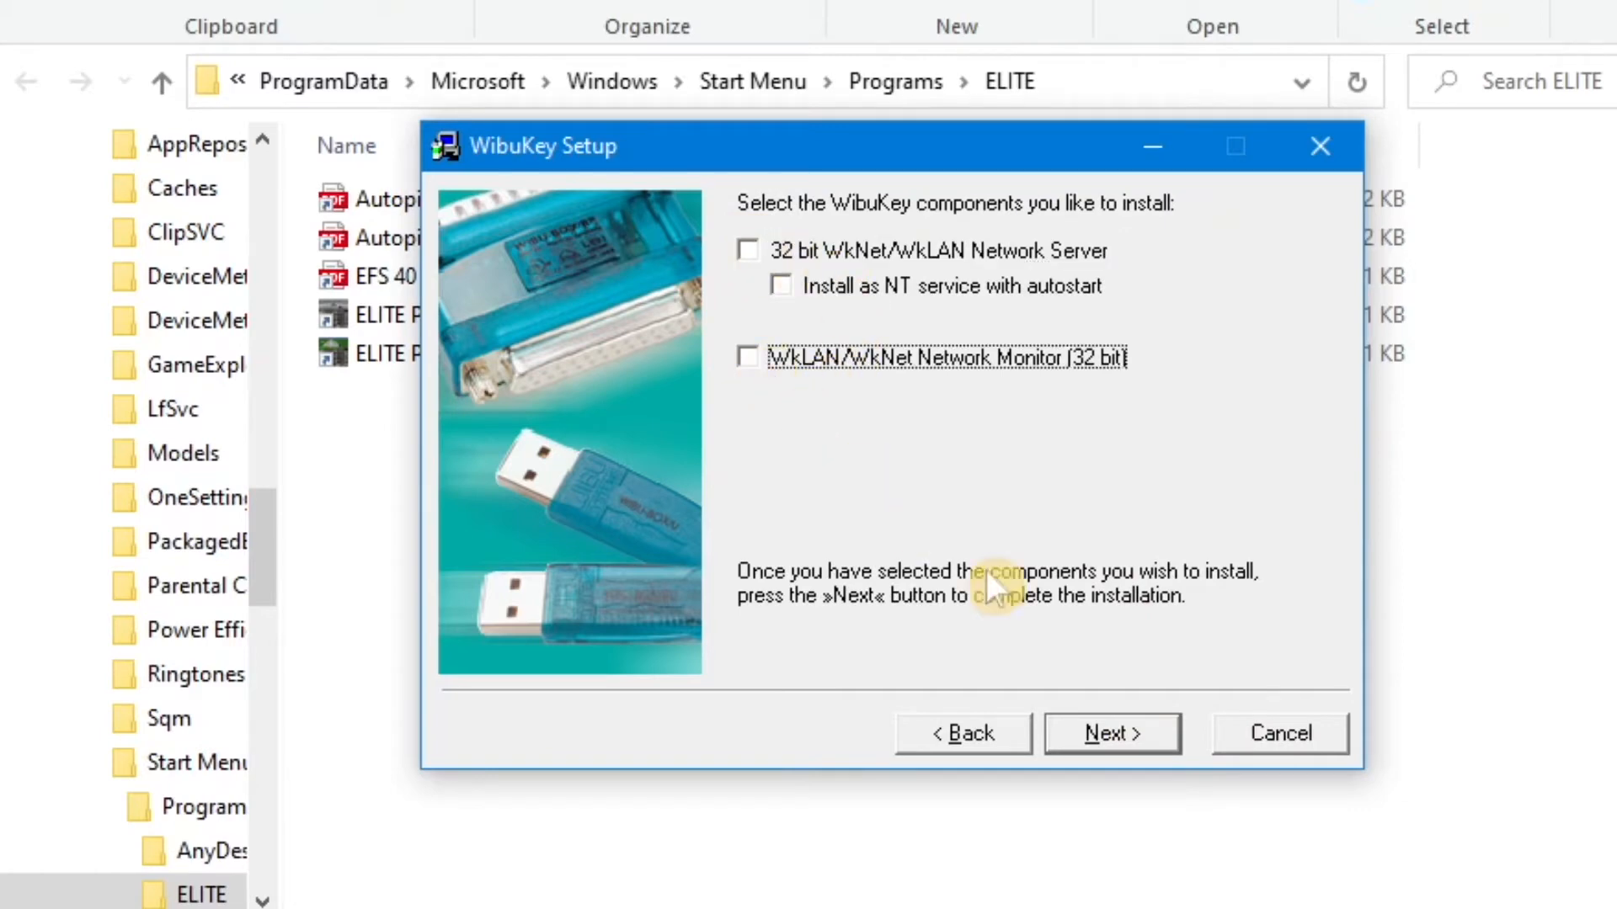
click(1120, 729)
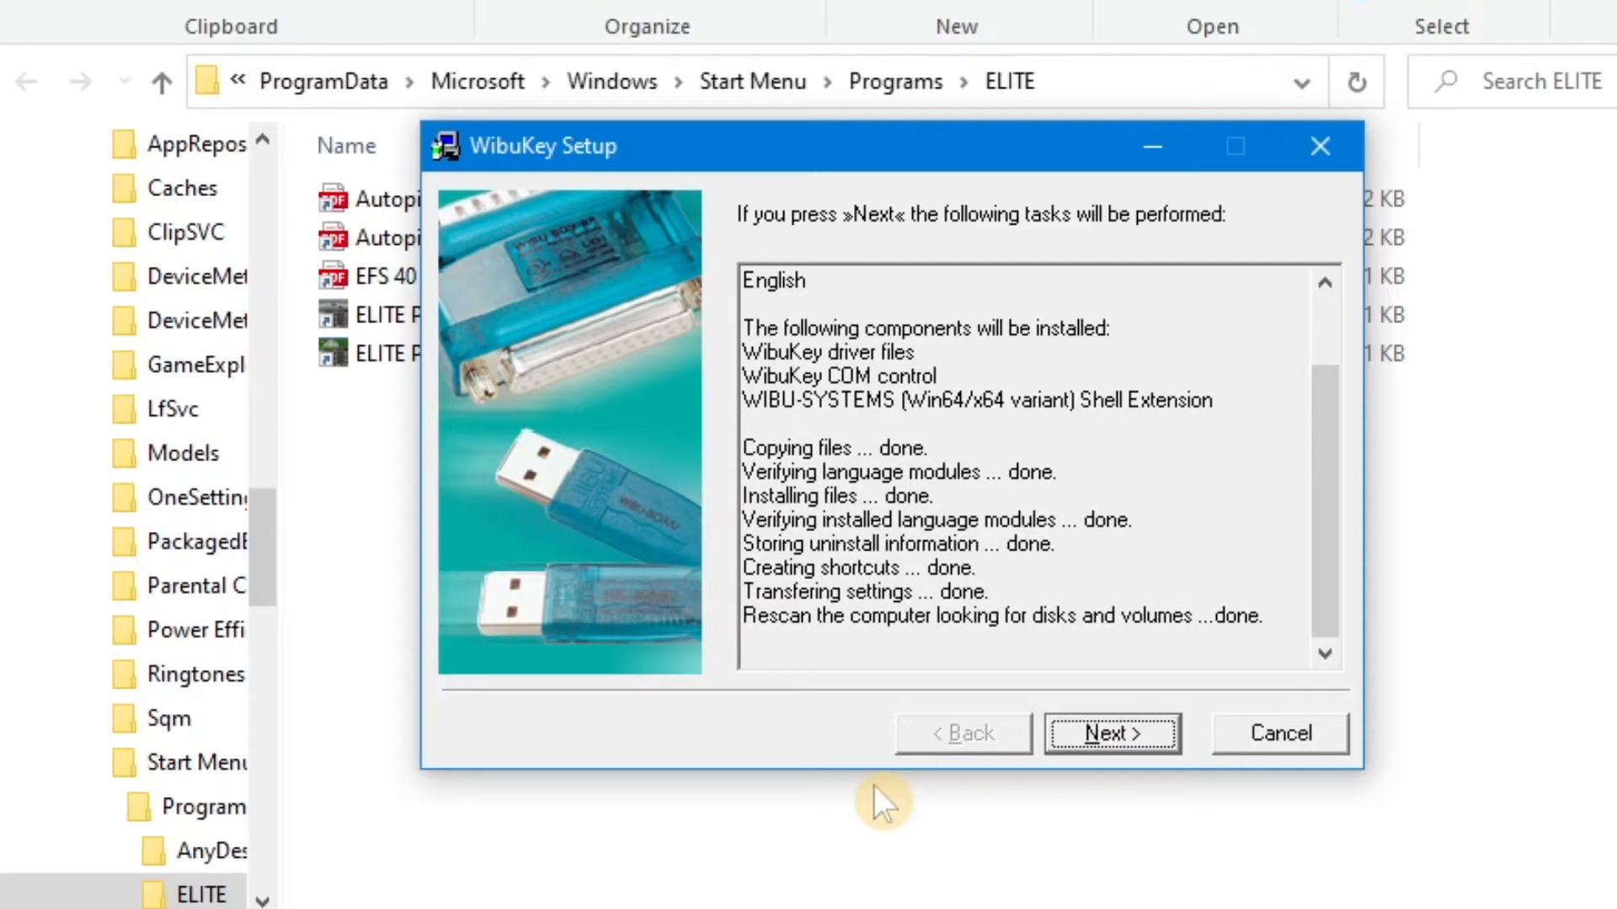
click(1155, 743)
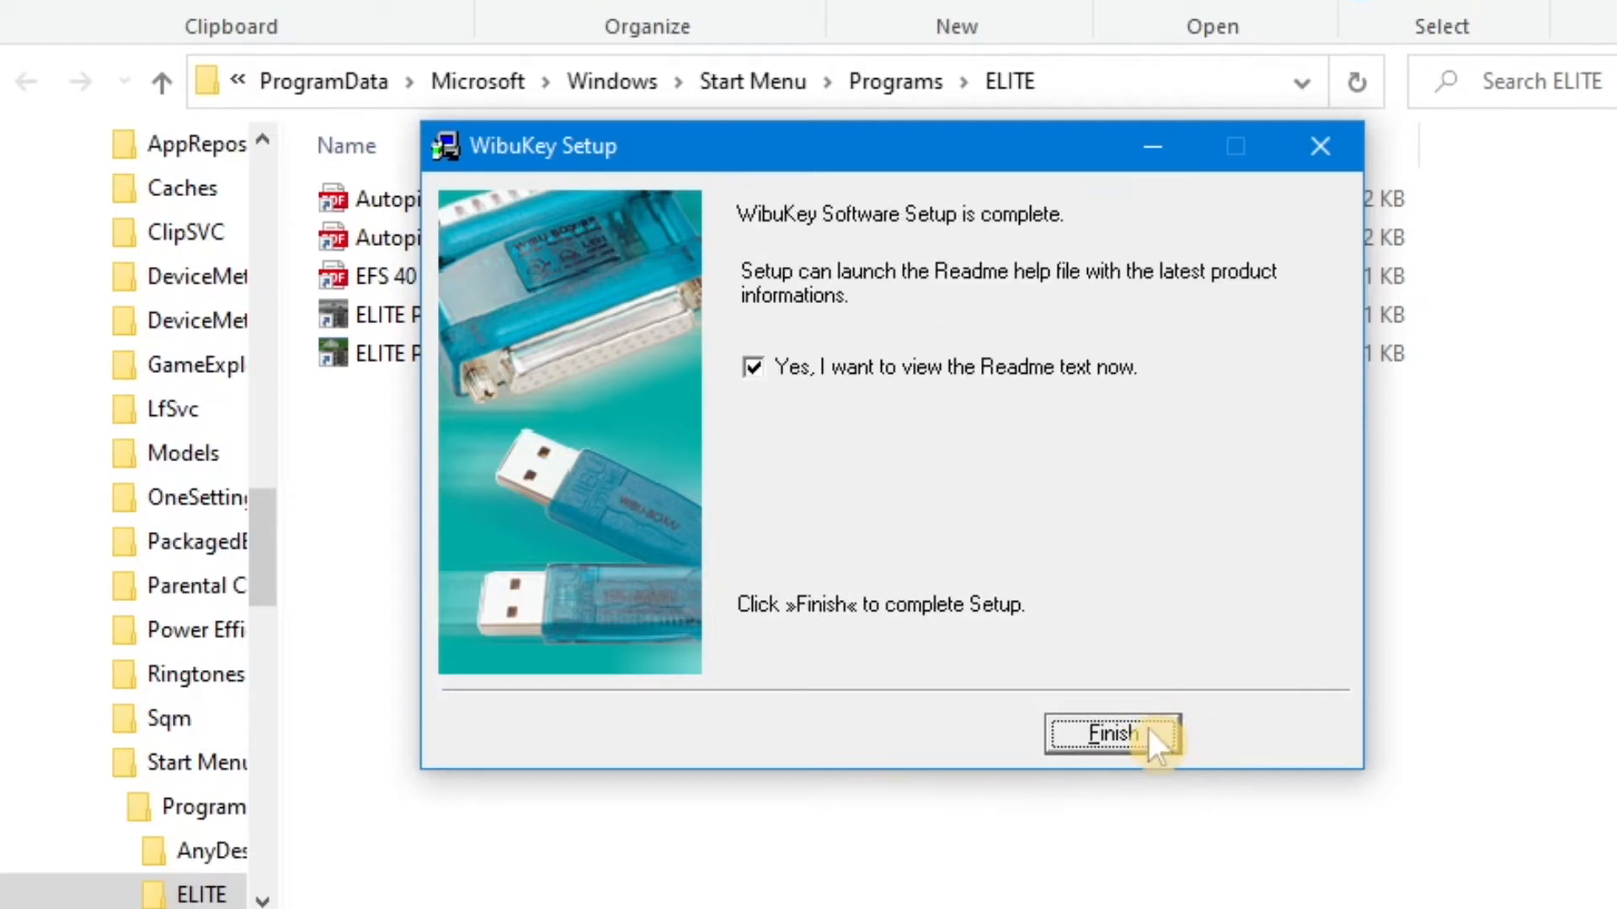
- Finish the WibuKey setup without viewing the Readme text and acknowledge the driver installation
click(816, 368)
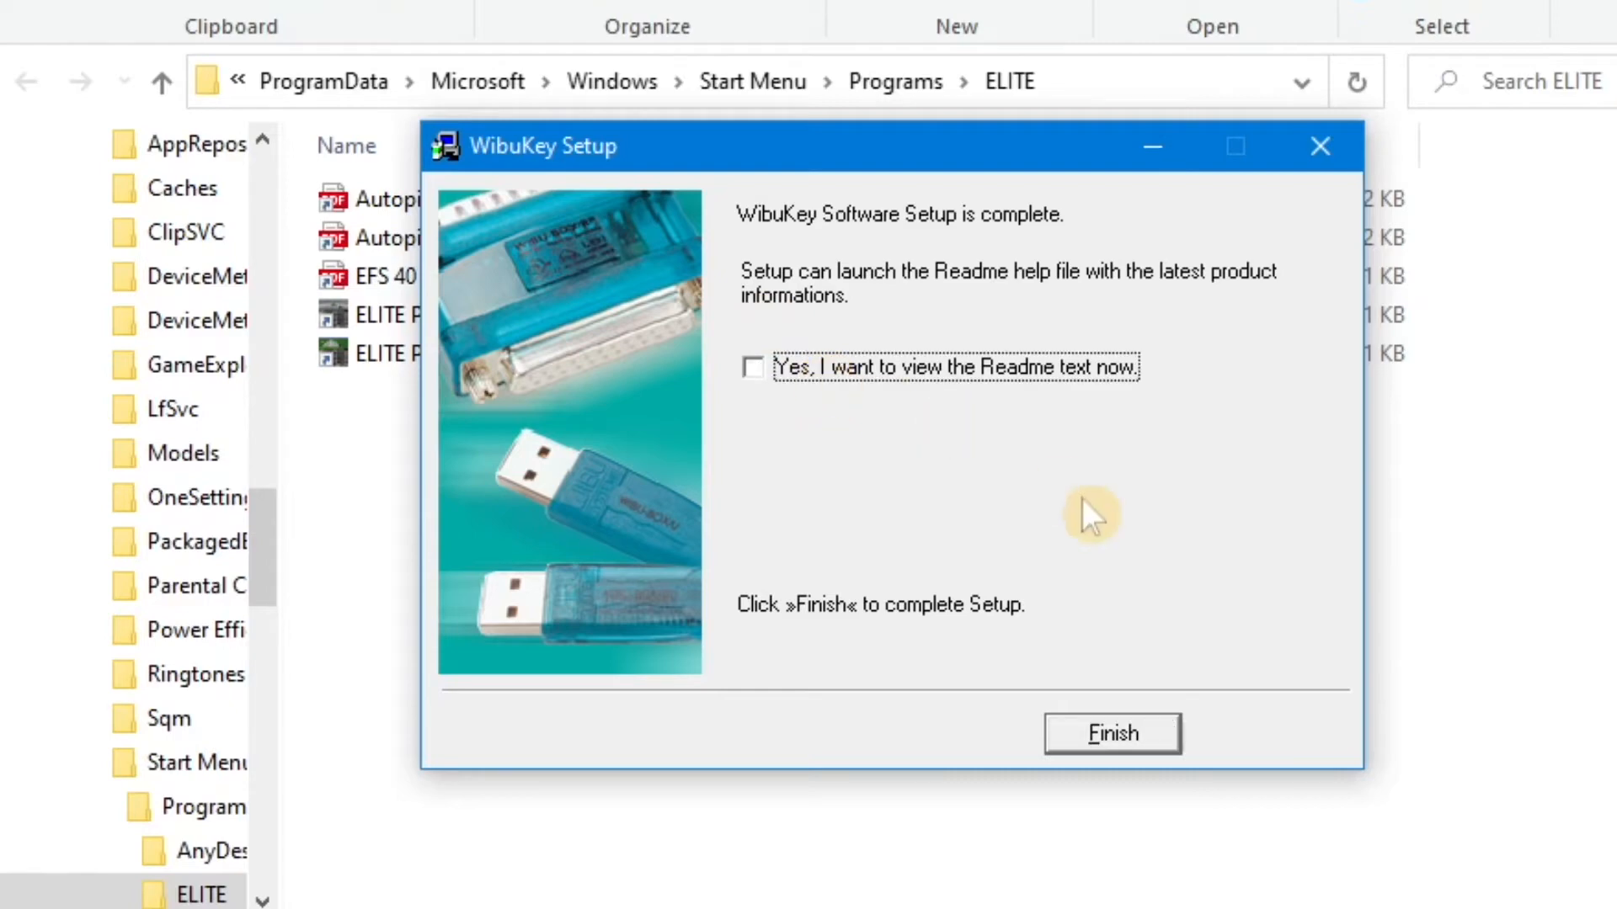
click(1127, 739)
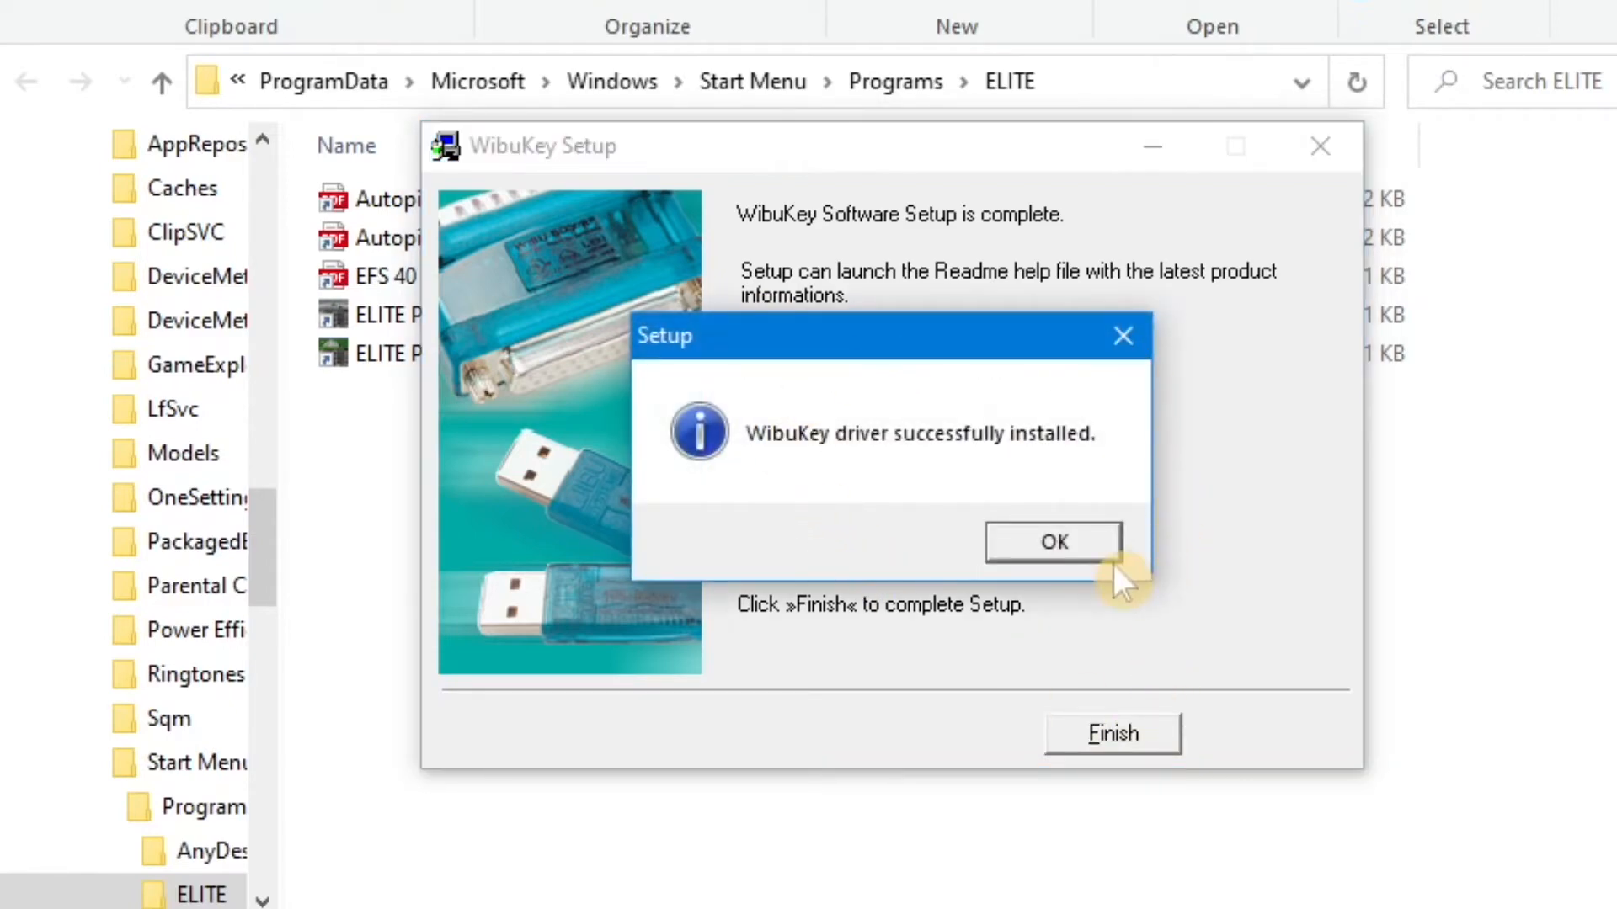
click(1054, 541)
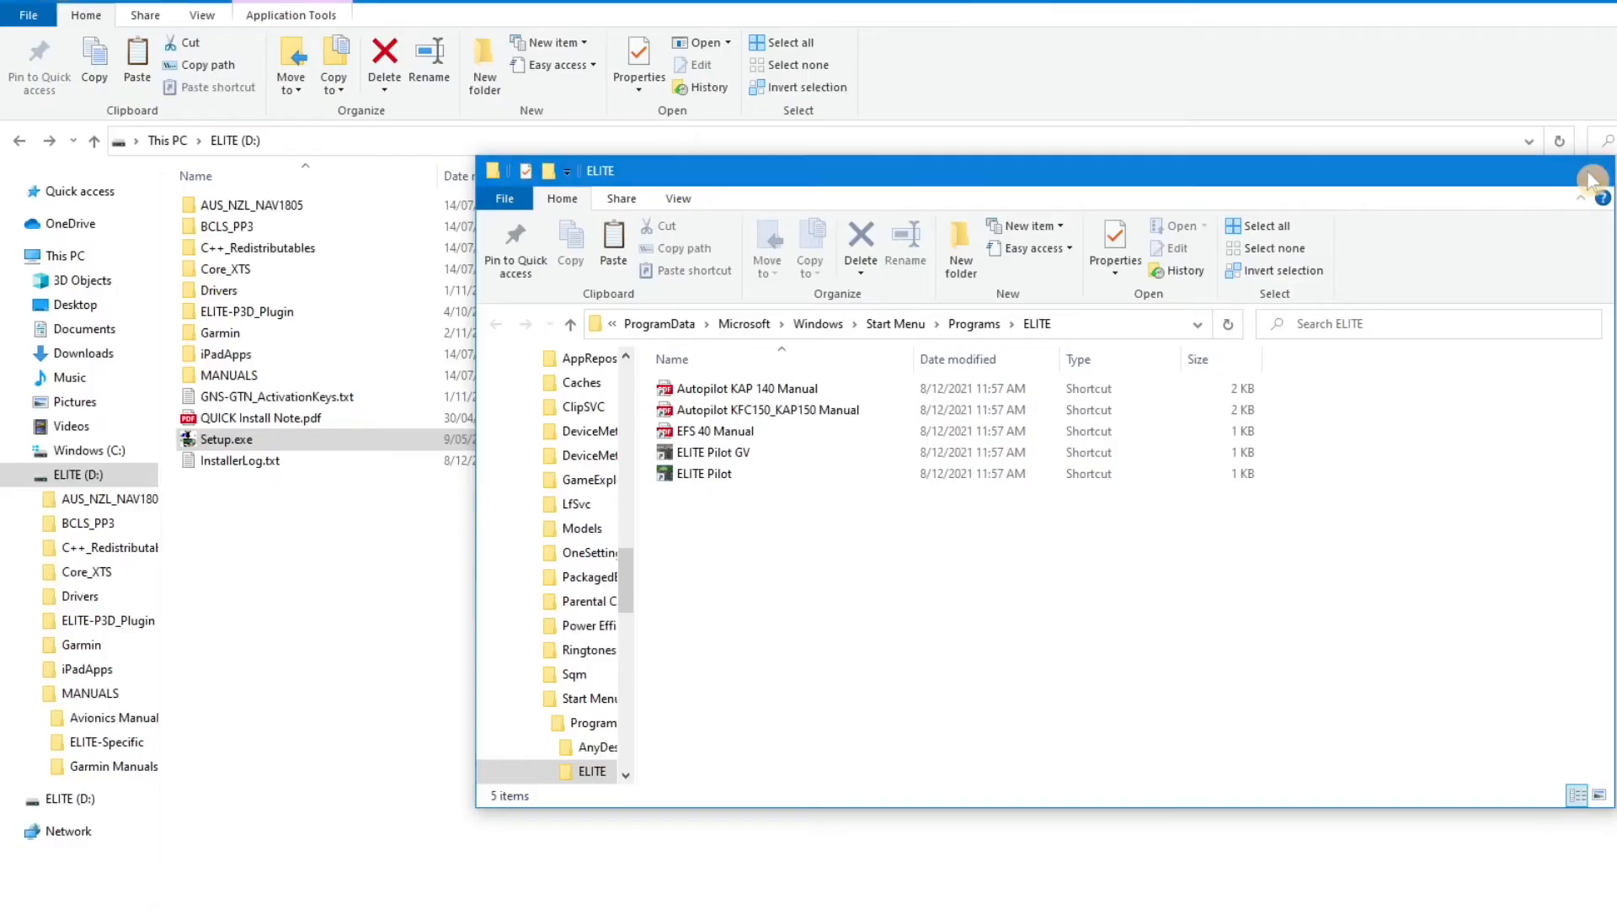
- Run the ELITE setup from the ELITE (D:) drive again and choose the ELITE GenView Australia/NZL 1805 Areas script
click(1588, 162)
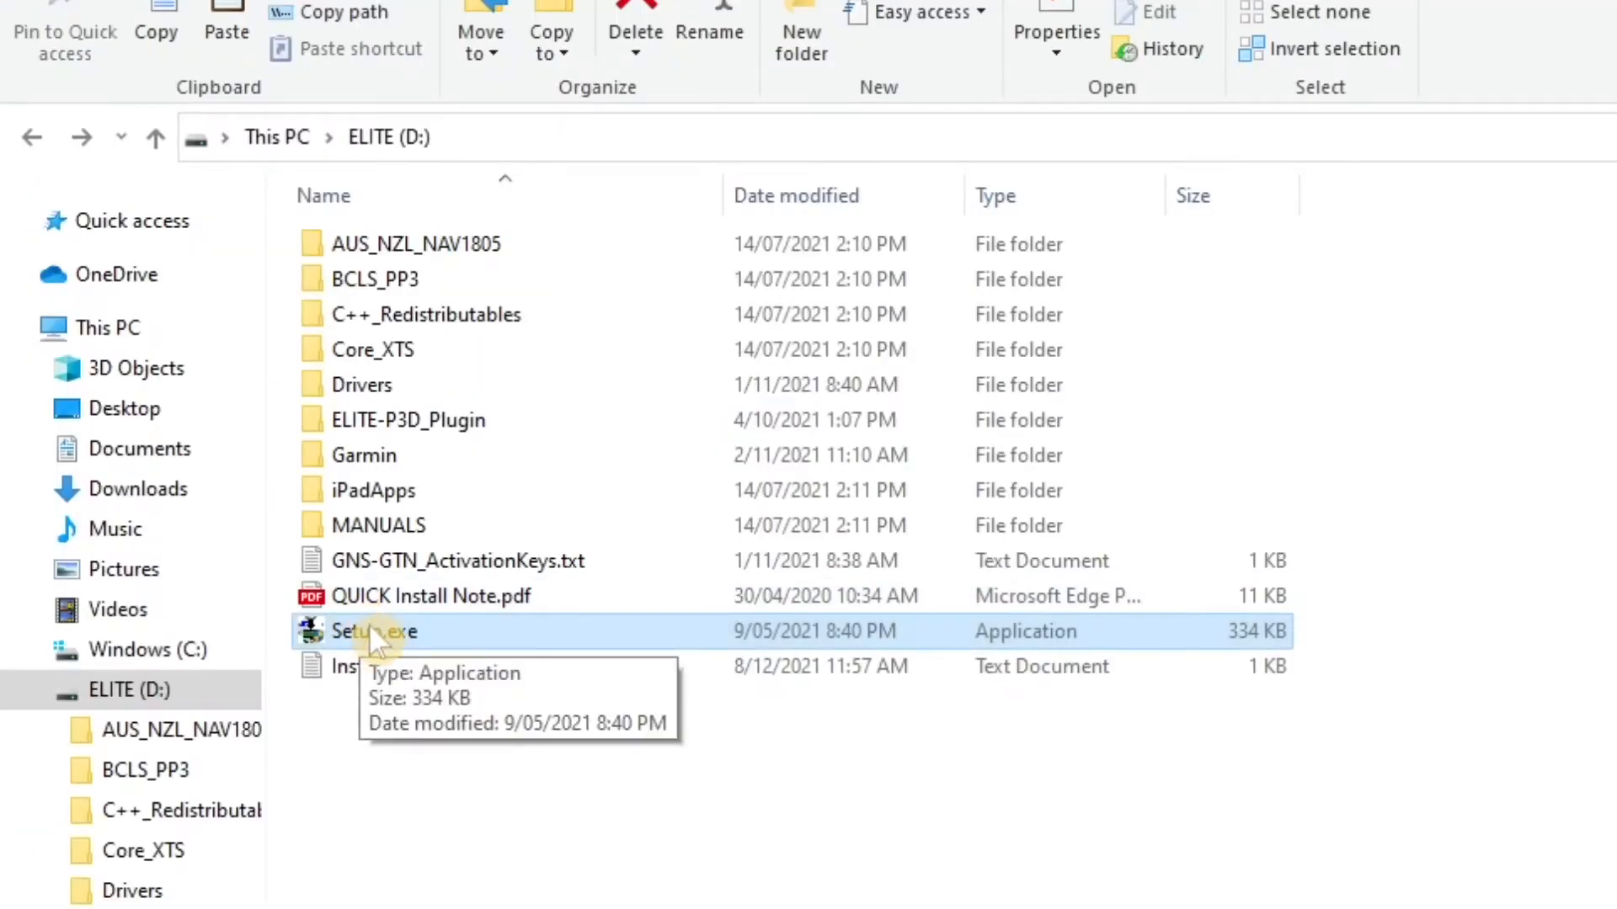
double_click(371, 627)
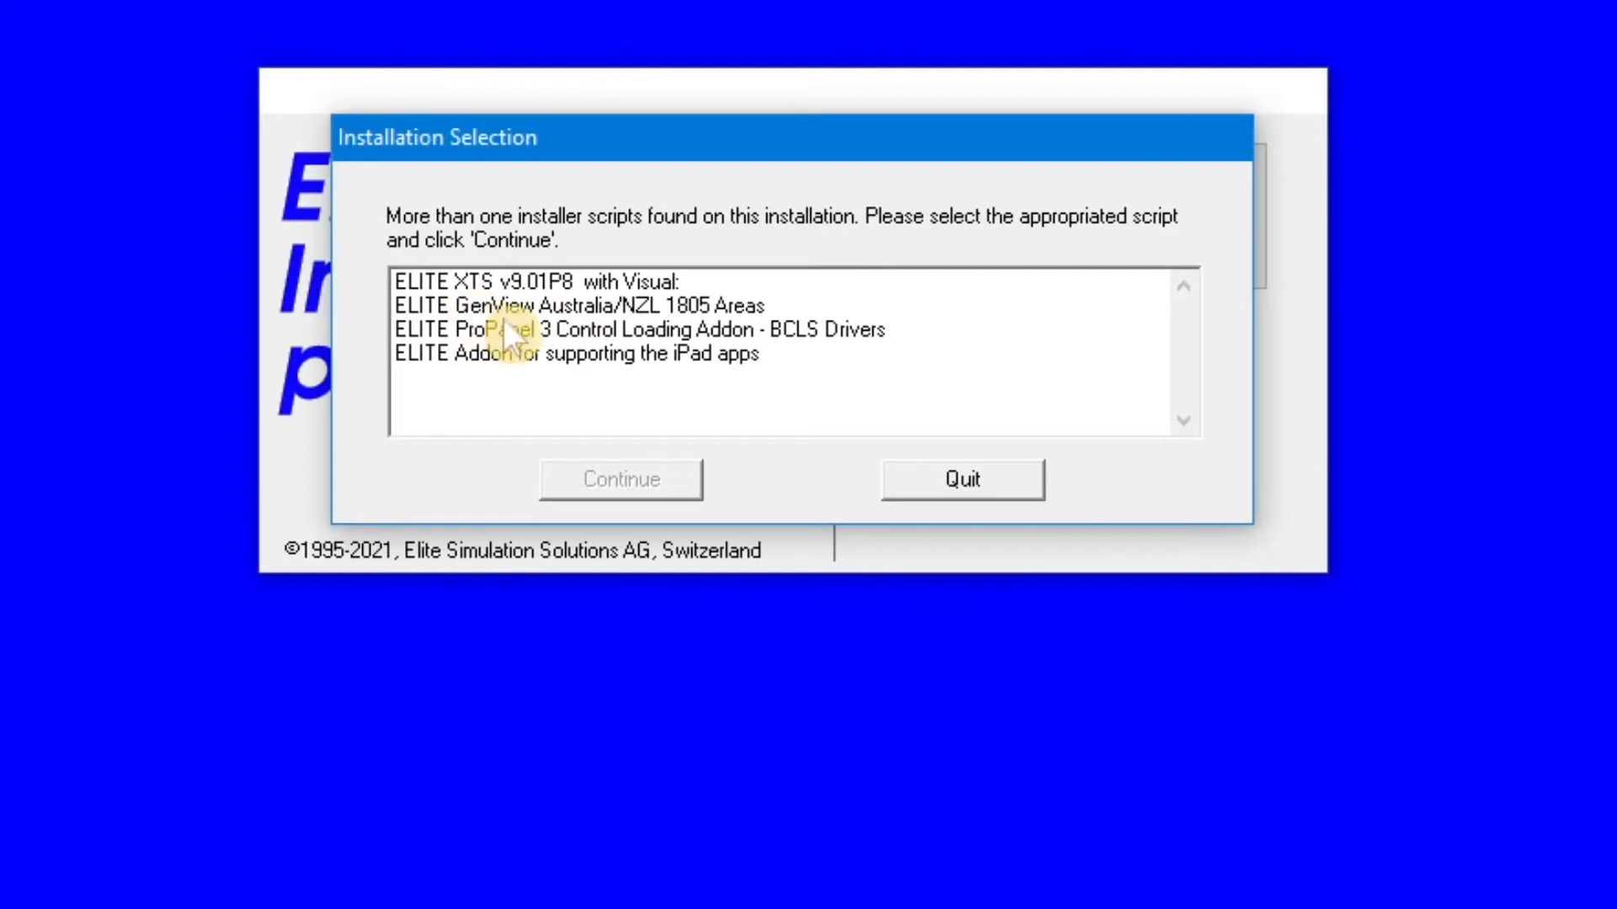
click(635, 305)
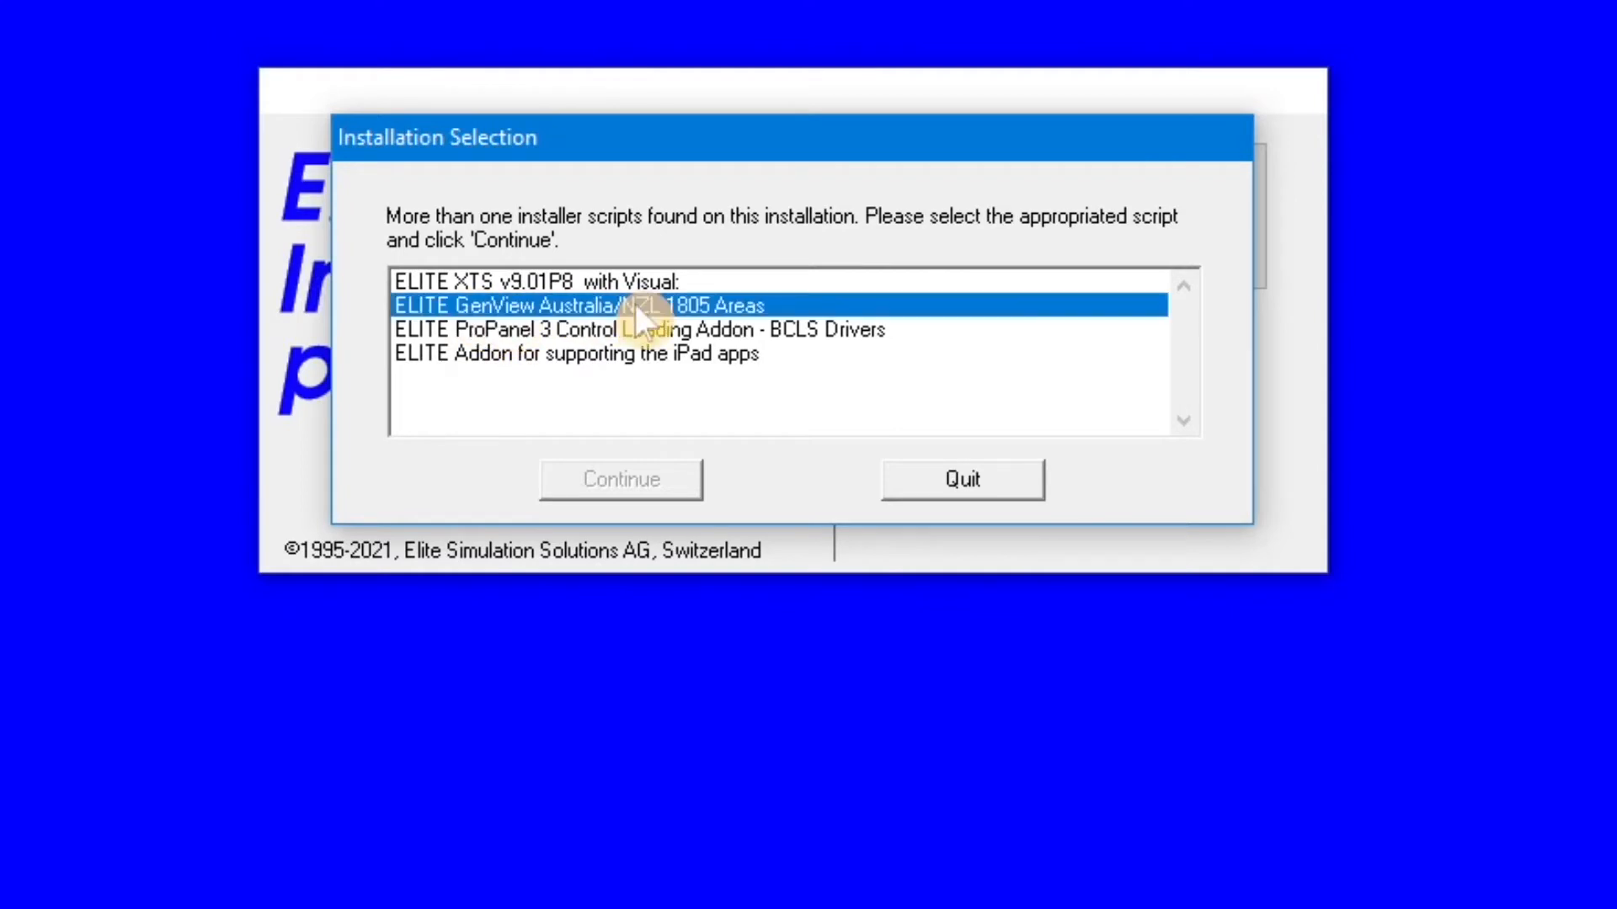
click(609, 477)
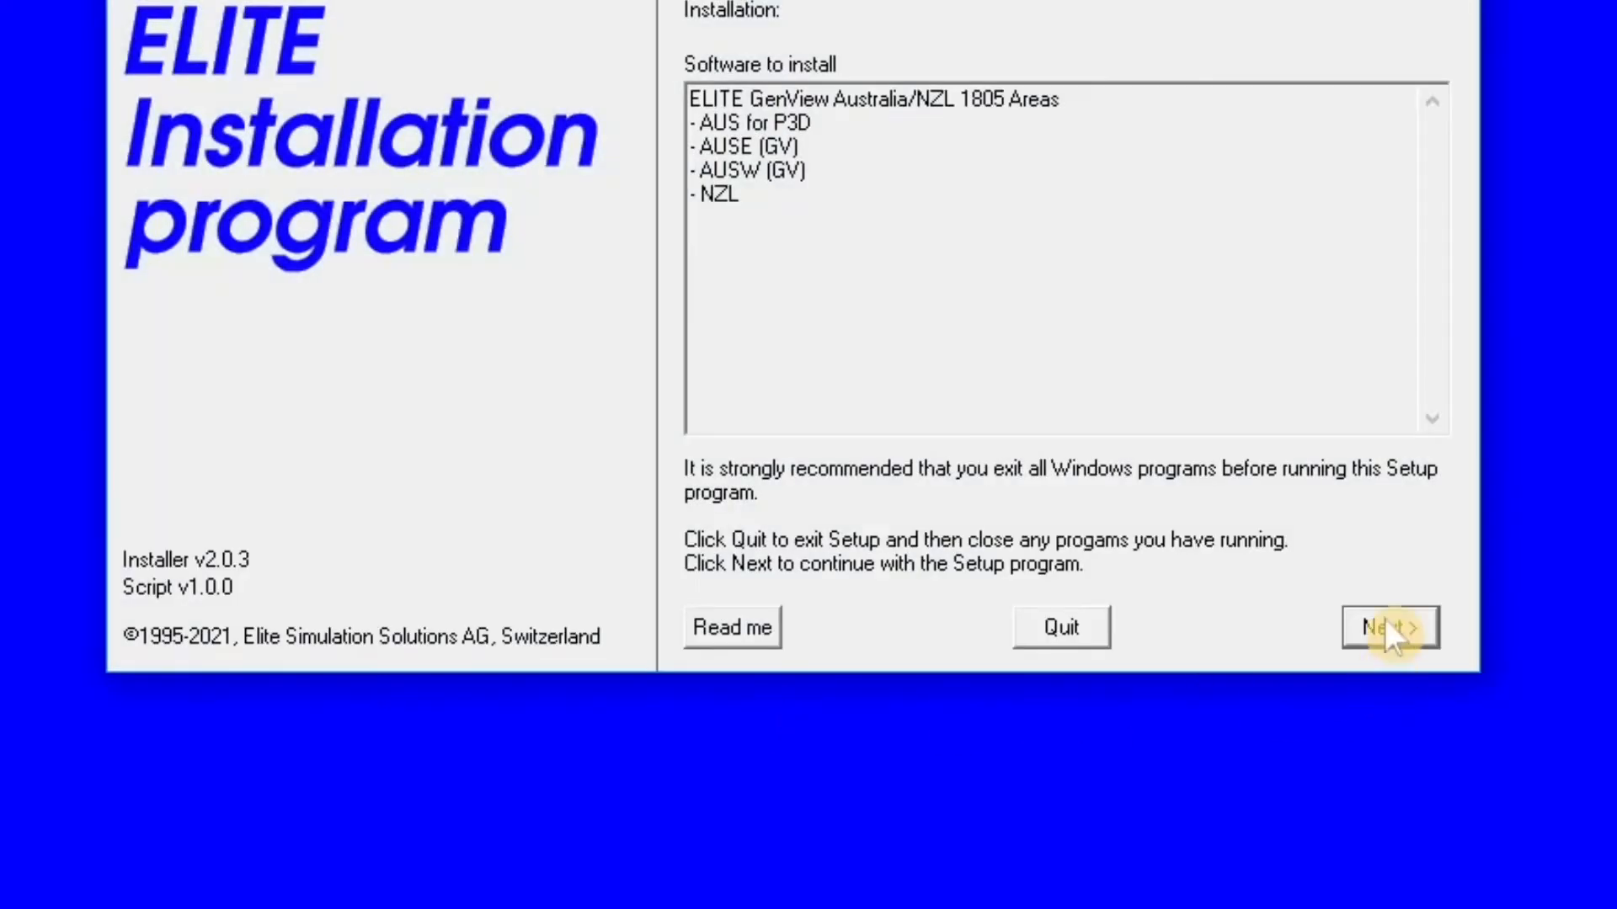
- Accept the ELITE and Jeppesen licence agreements and install the GenView areas into C:\ELITE\ELITE PILOT XTS 9.0
click(1390, 637)
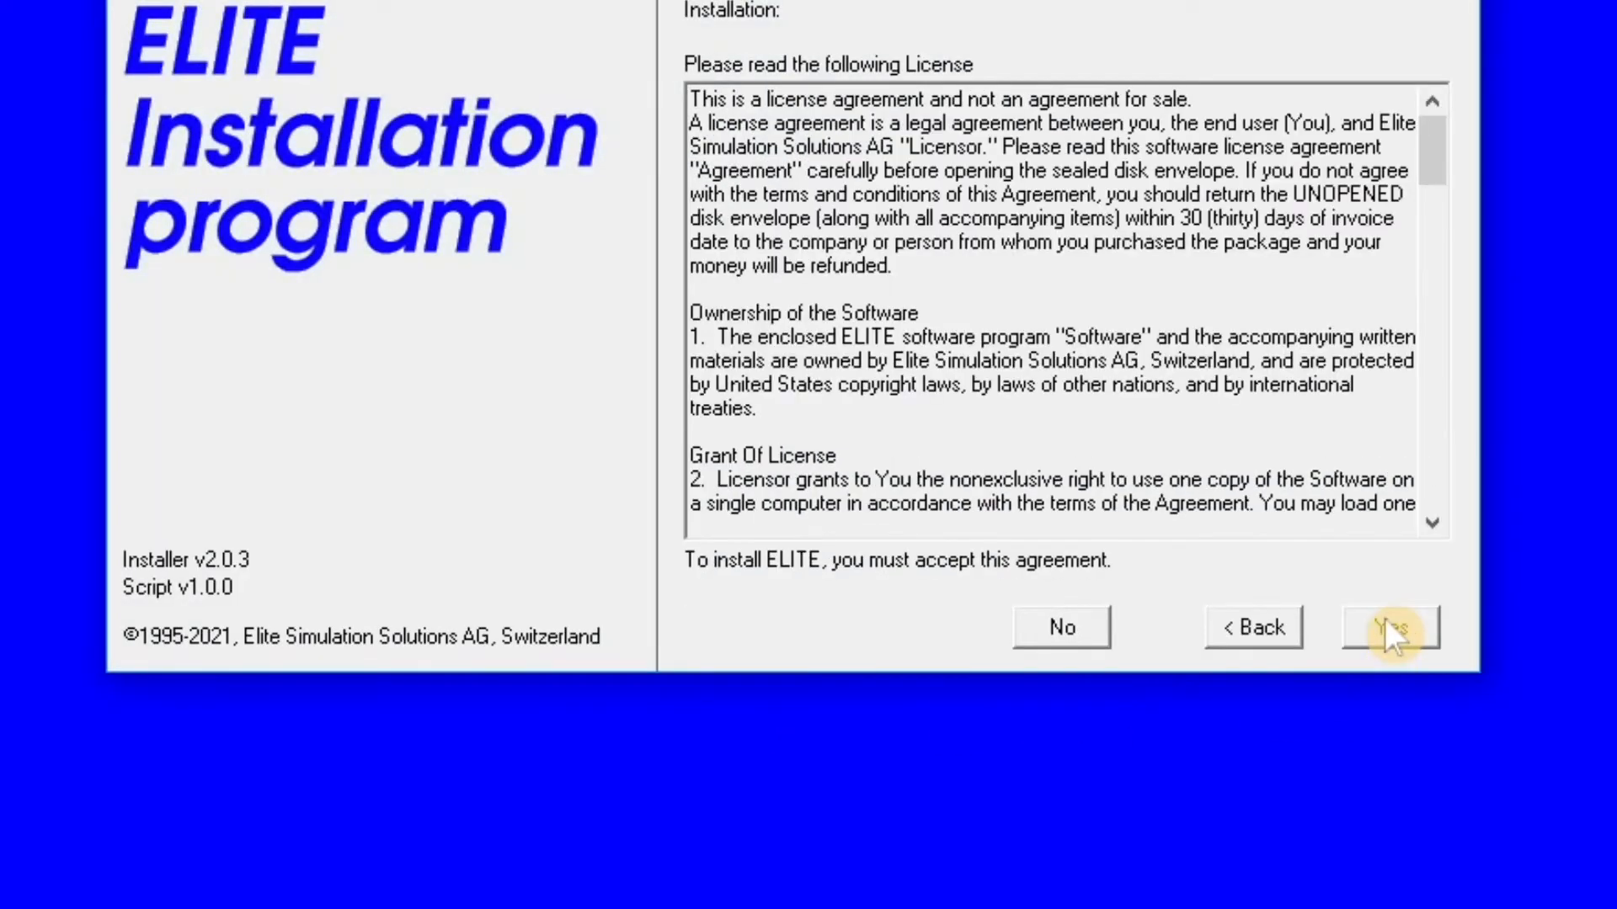
click(1388, 627)
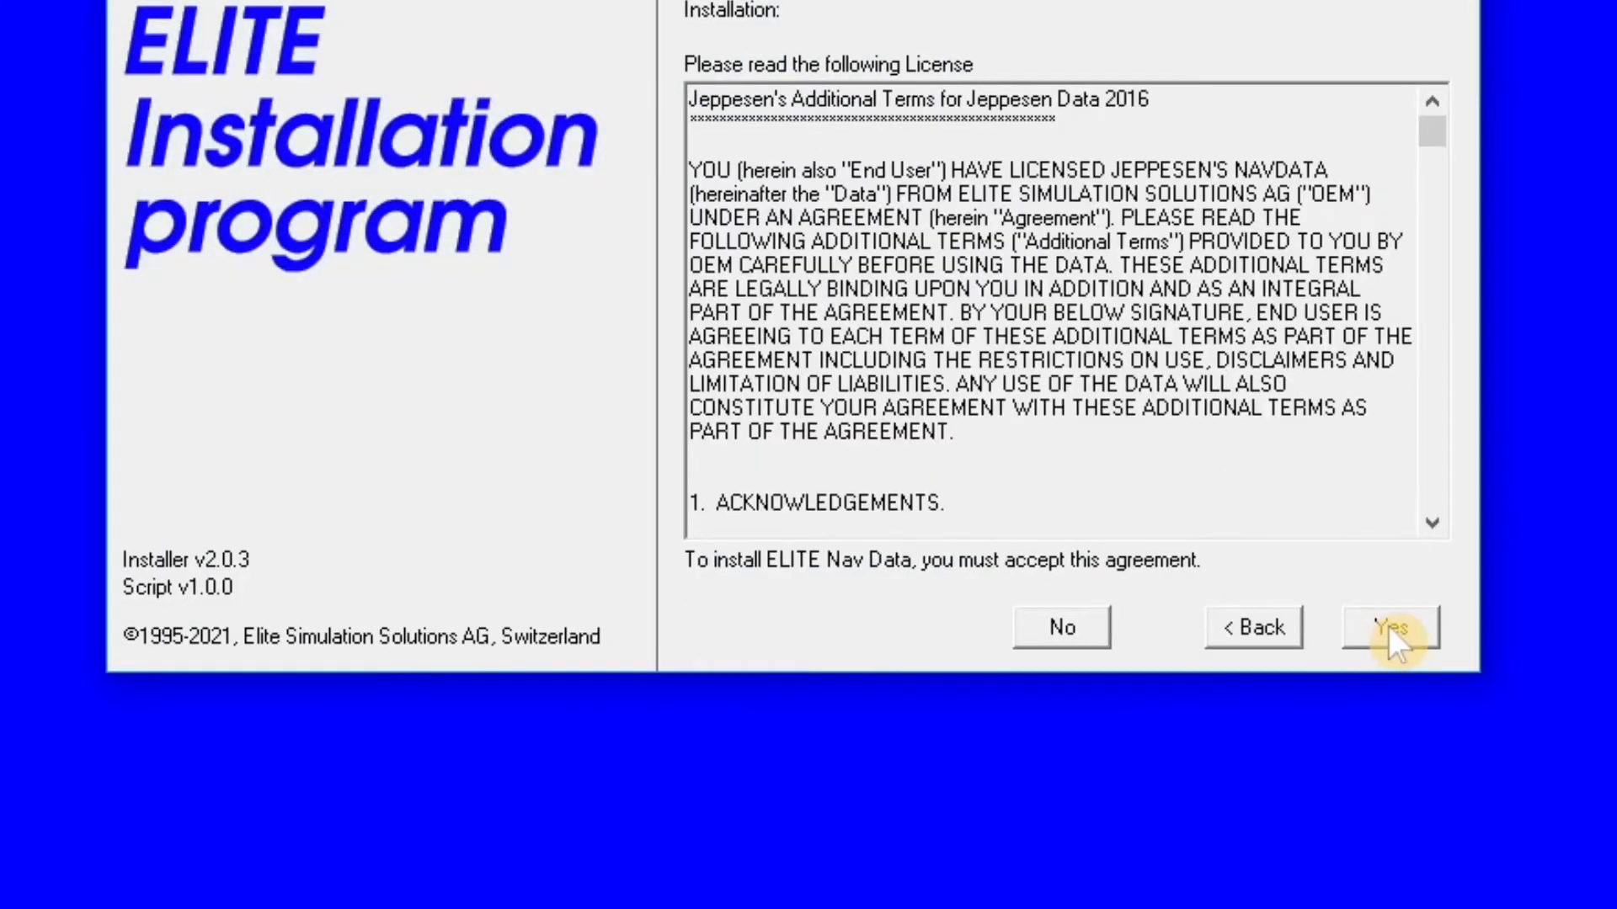
click(1388, 627)
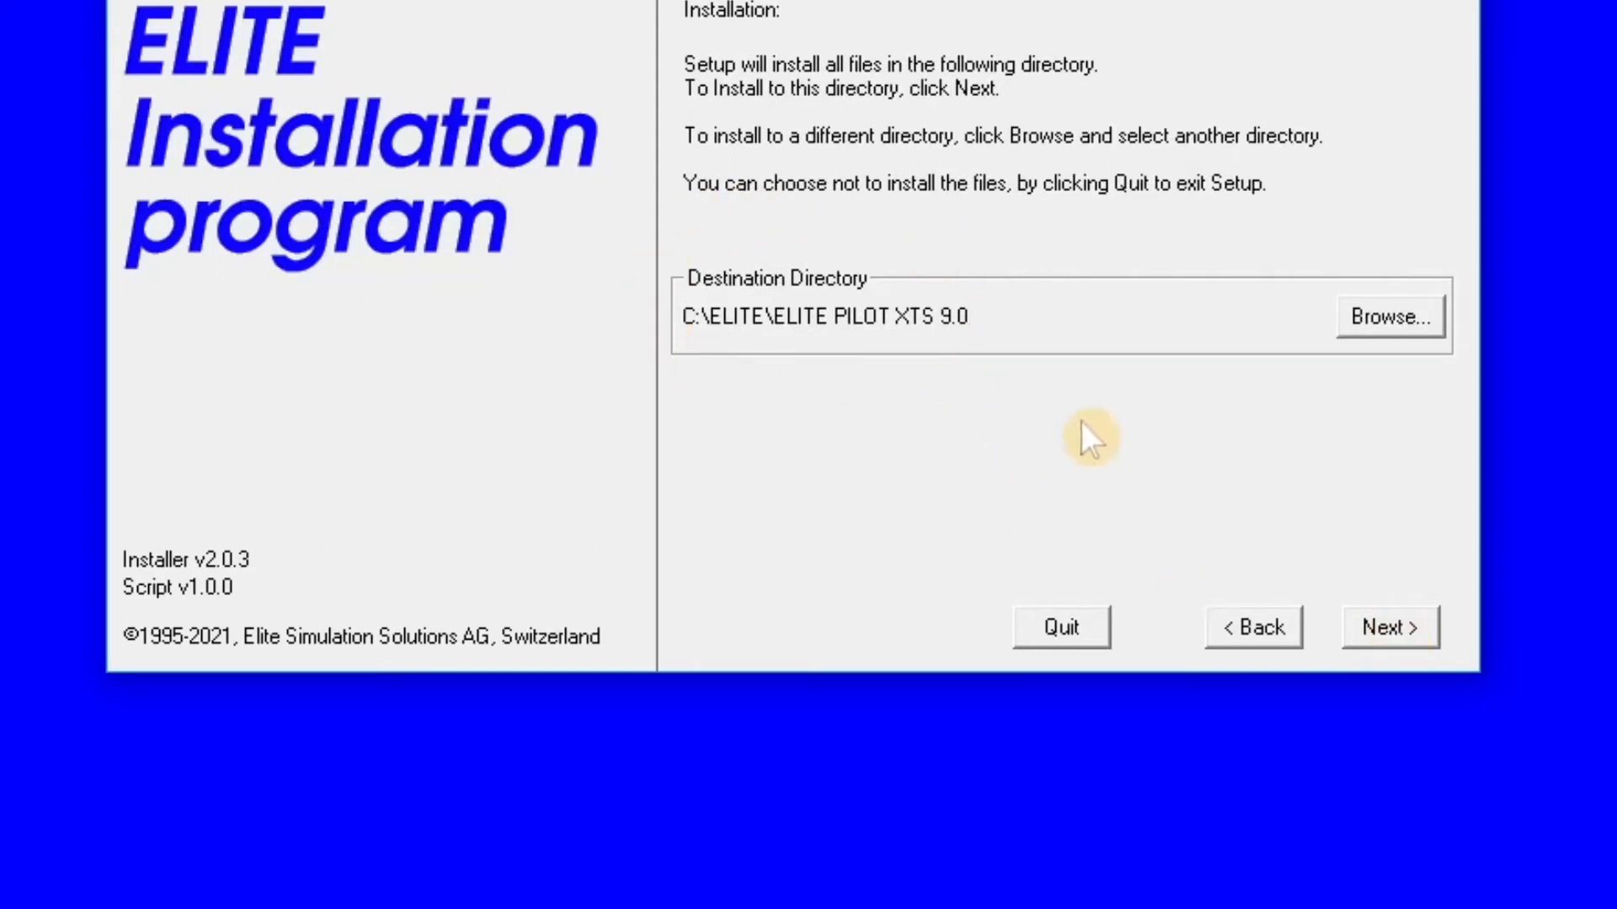
click(1397, 630)
click(1381, 632)
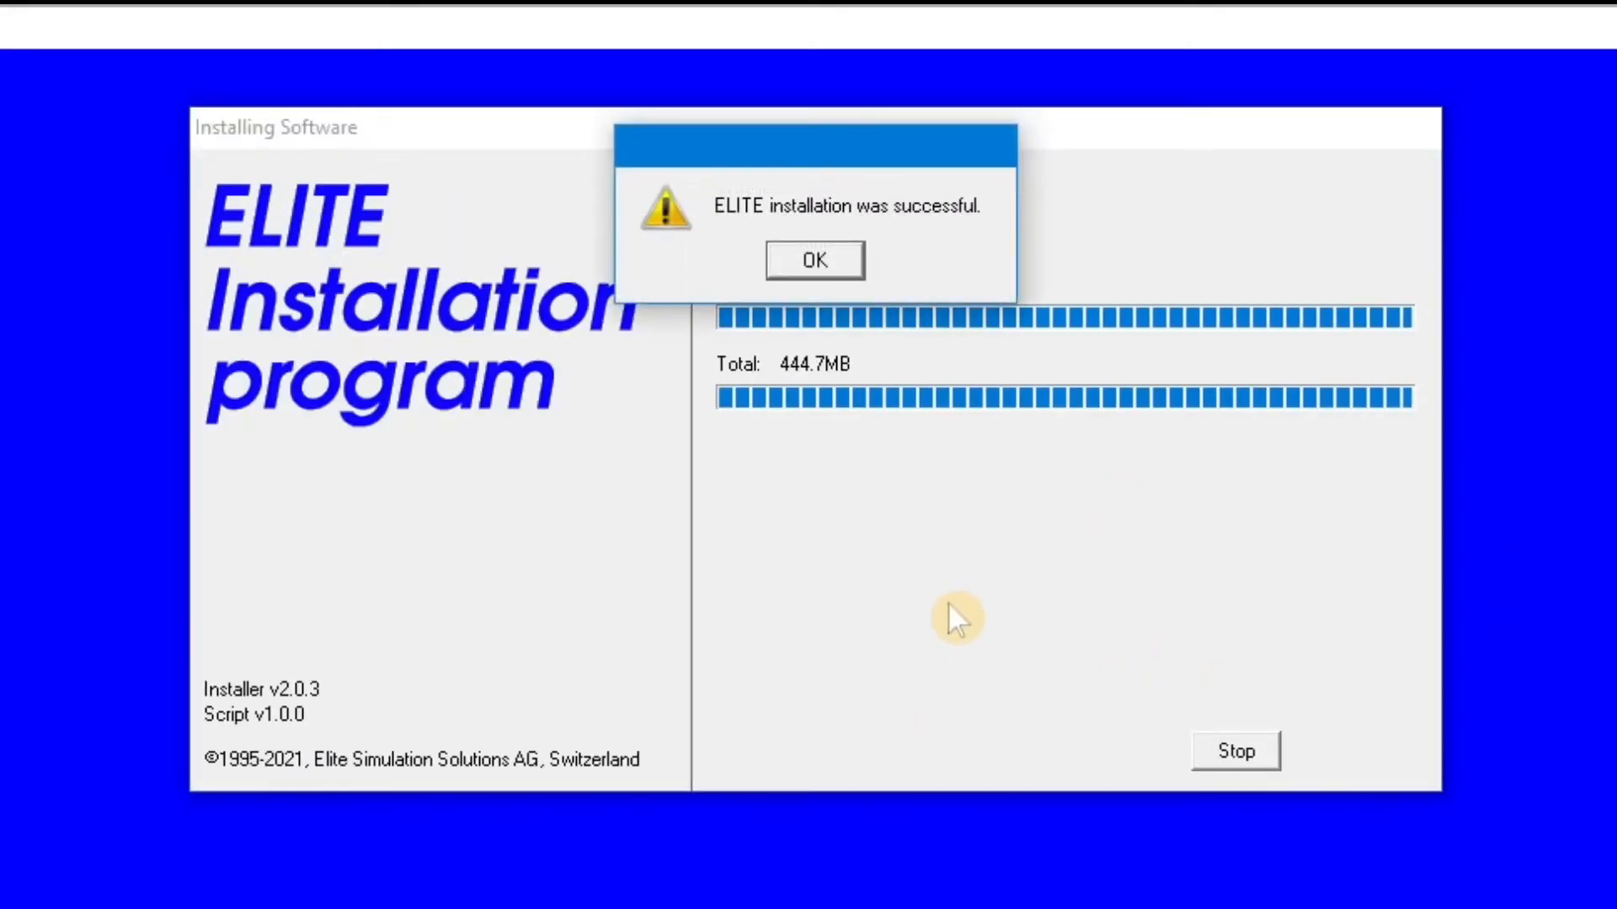
click(817, 258)
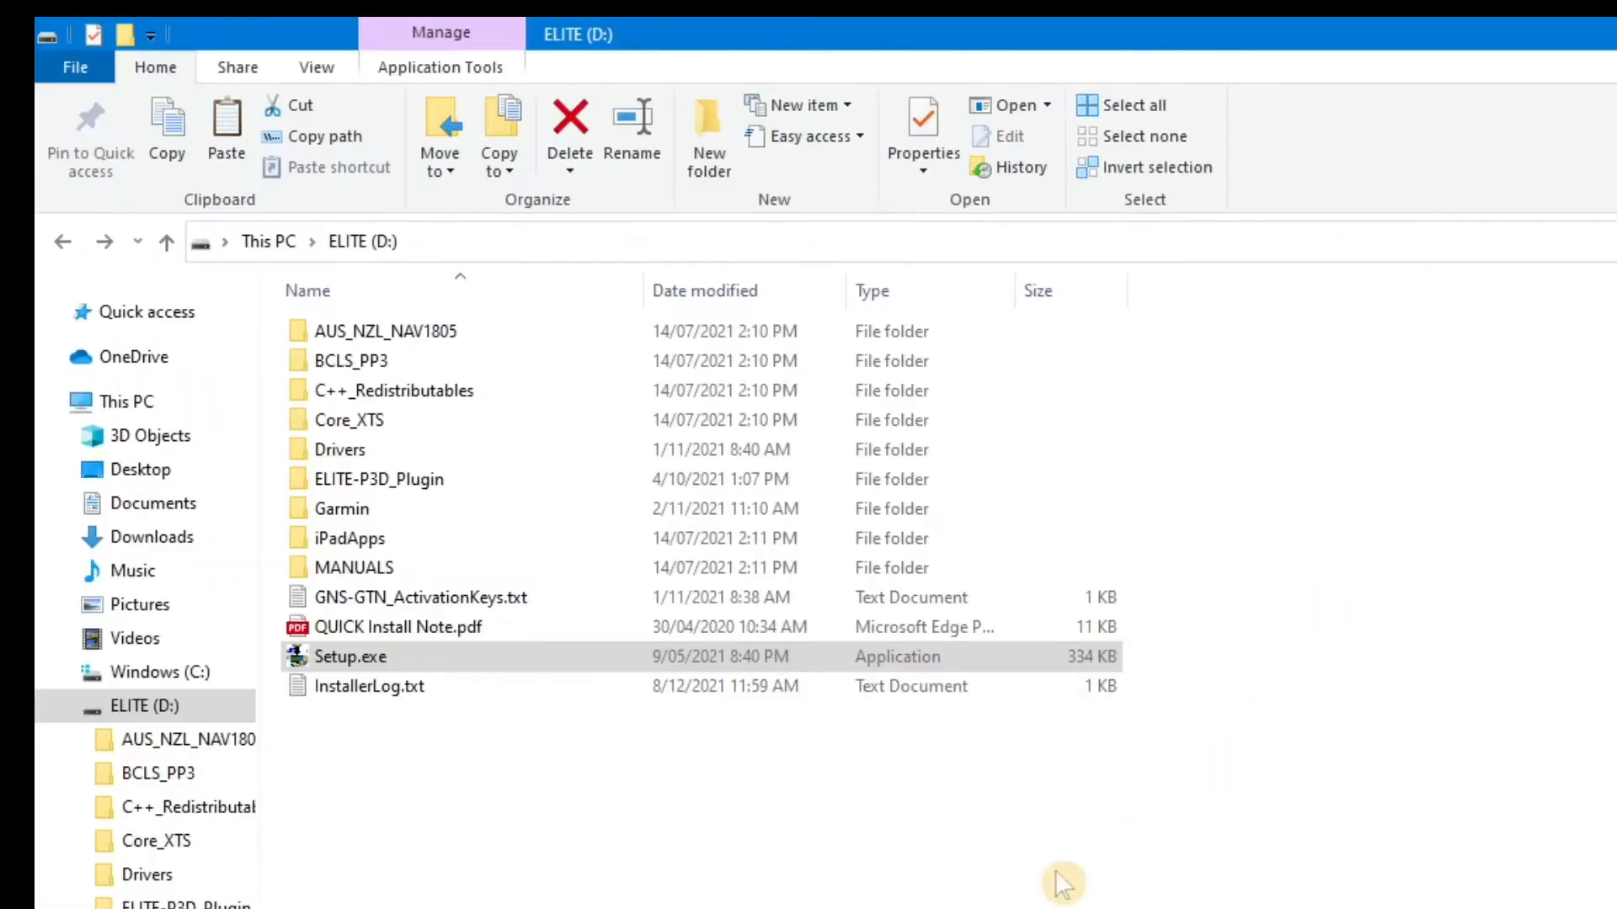
- Run the ELITE setup for the iPad apps addon and set its destination directory to C:\ELITE\ELITE PILOT XTS 9.0
click(374, 663)
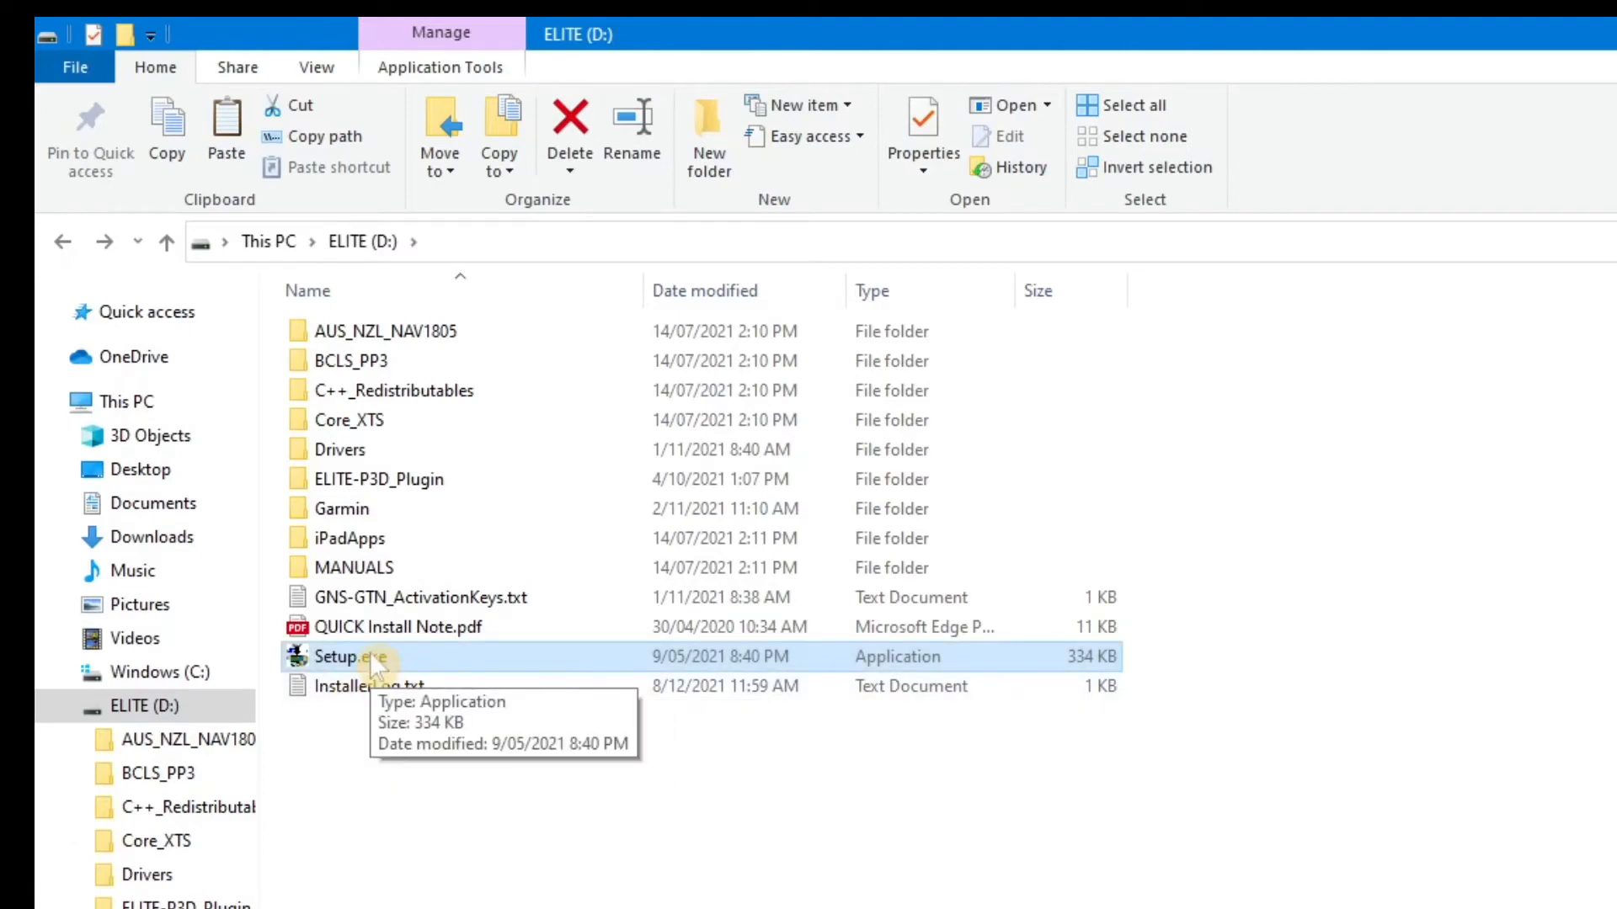
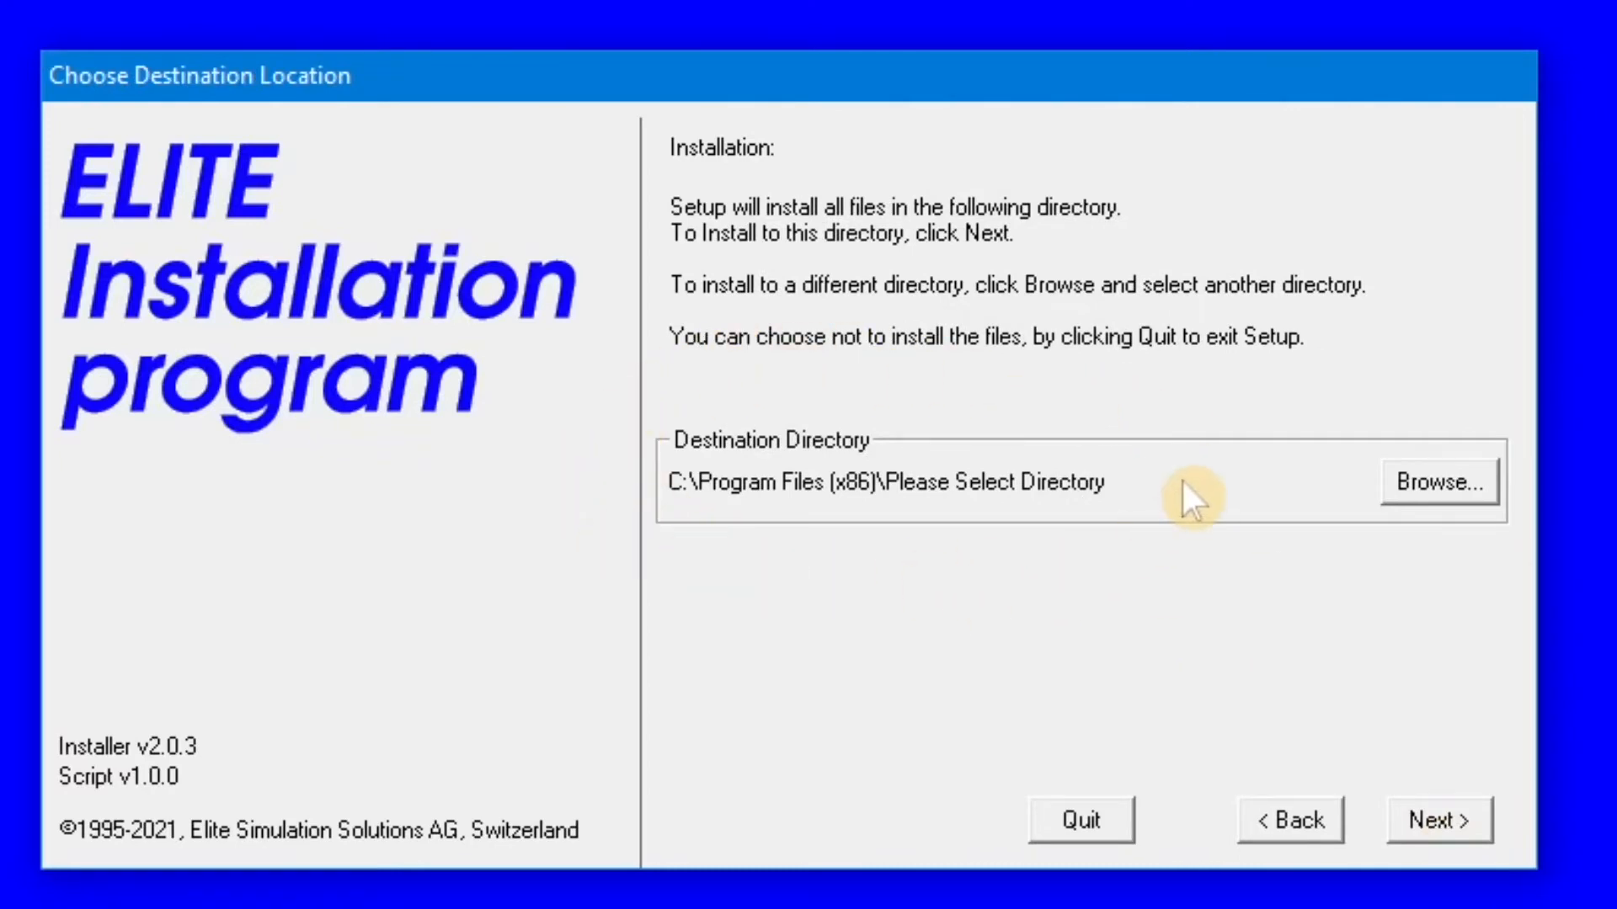
click(1411, 481)
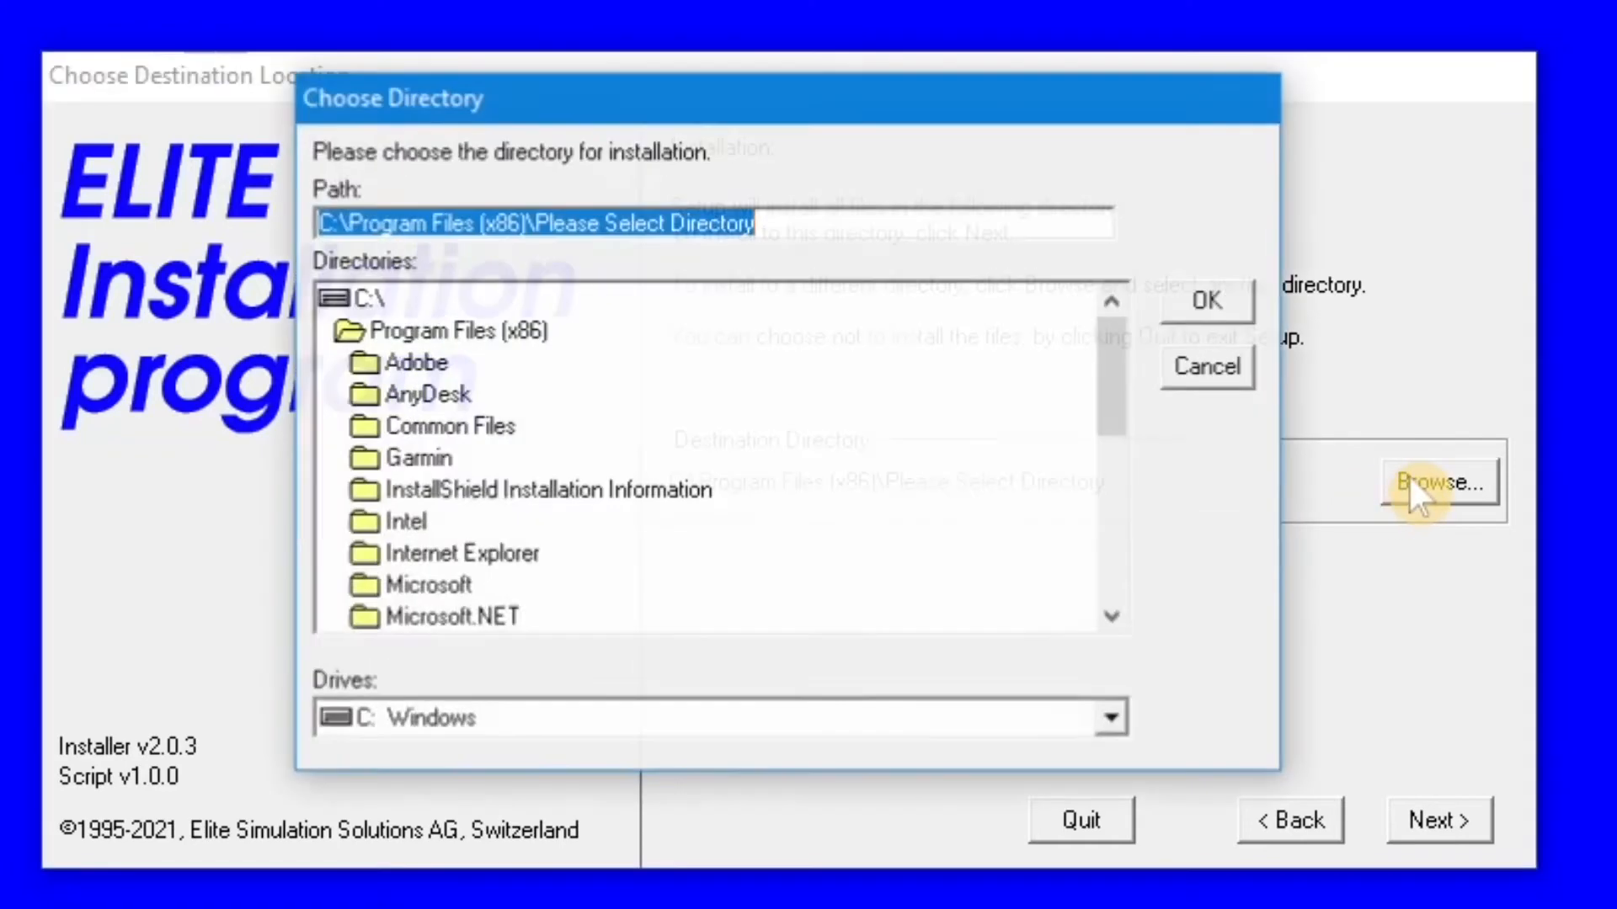
click(382, 299)
double_click(383, 296)
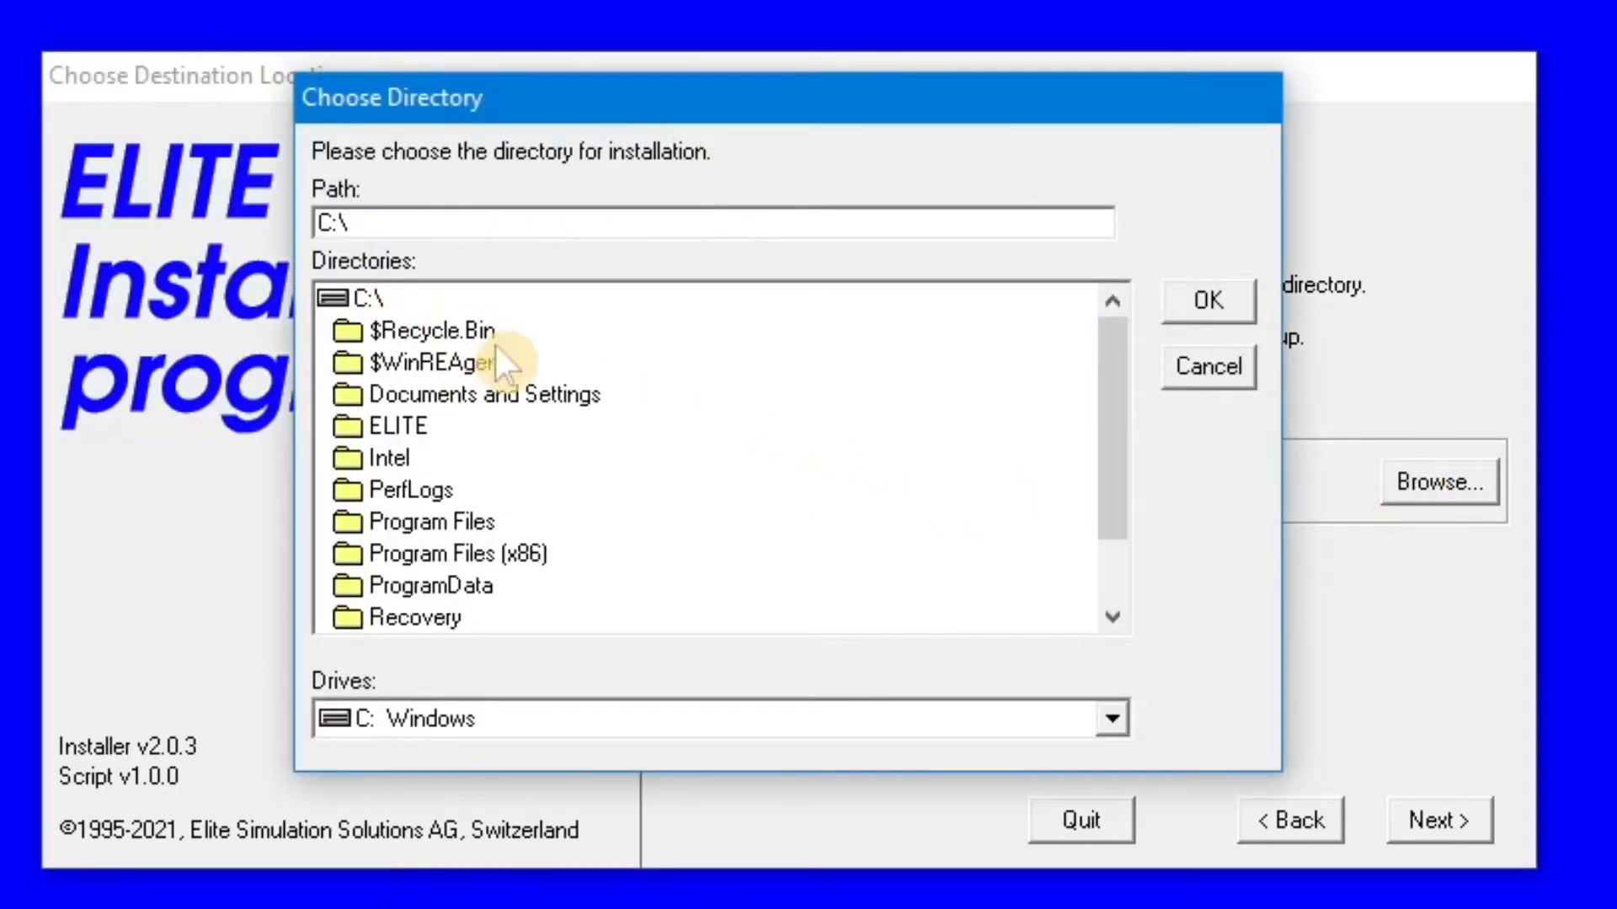
double_click(403, 424)
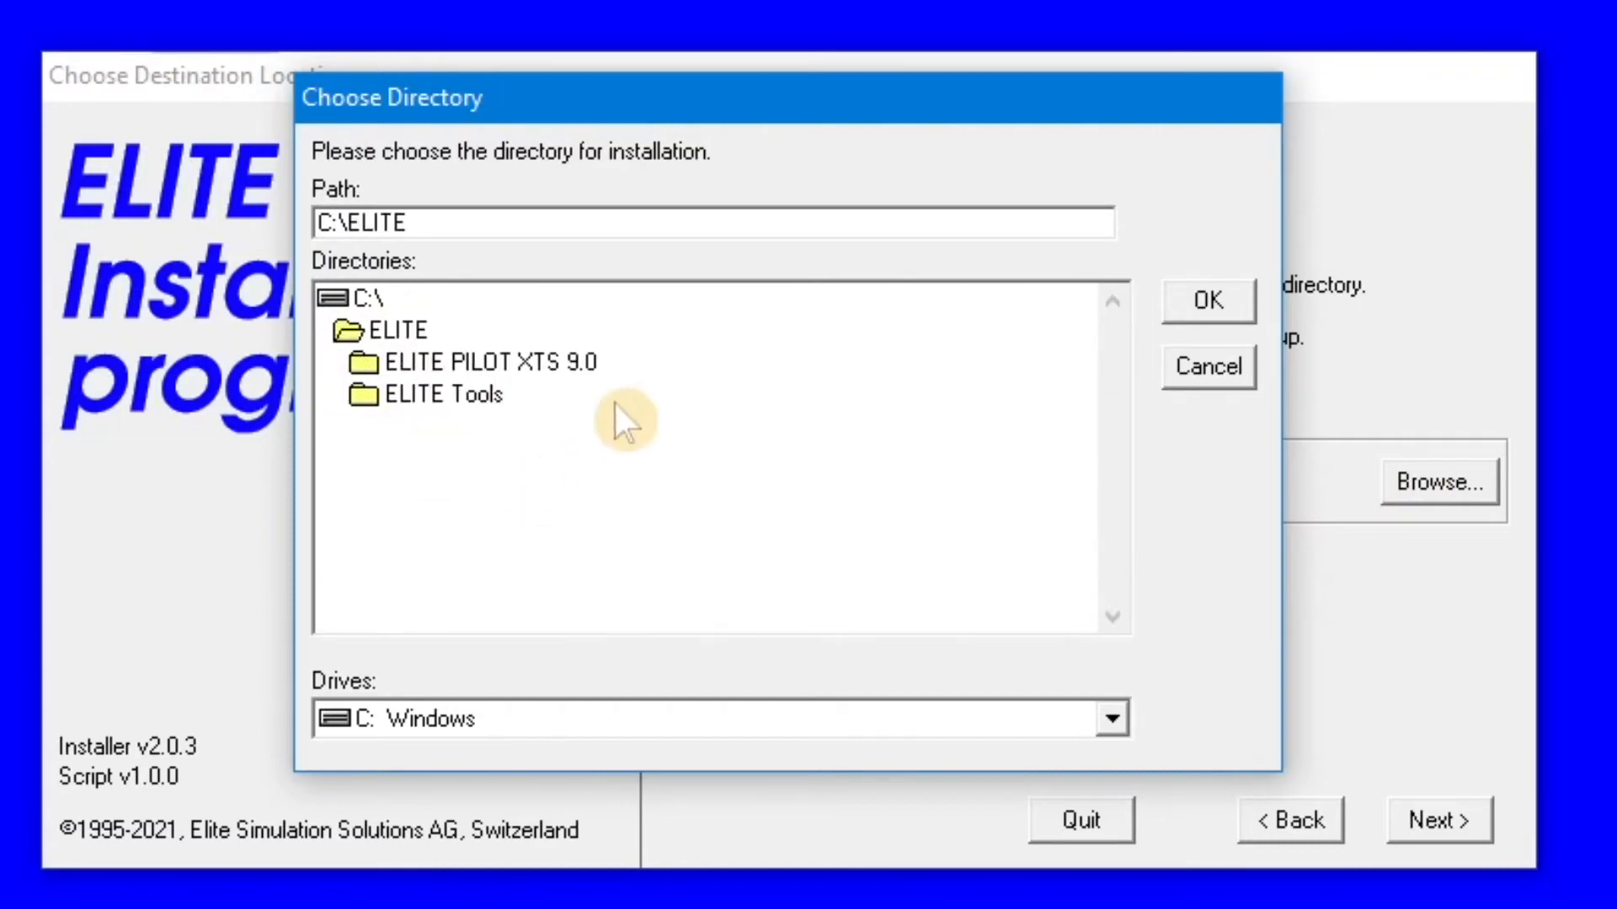
double_click(523, 357)
drag(1102, 397, 894, 604)
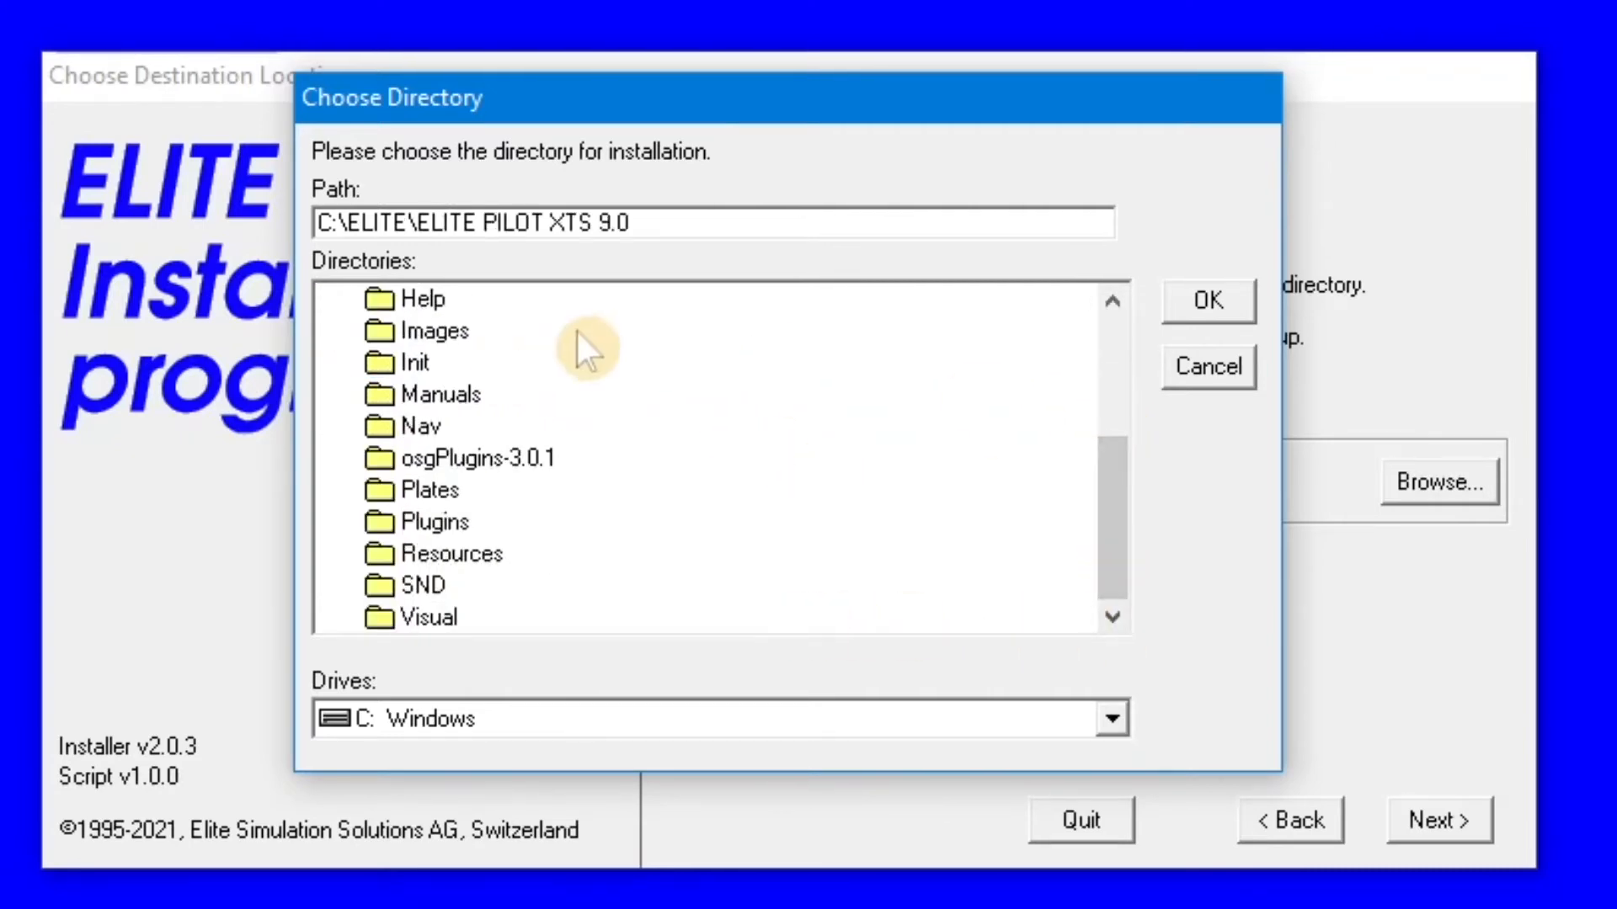
click(1209, 301)
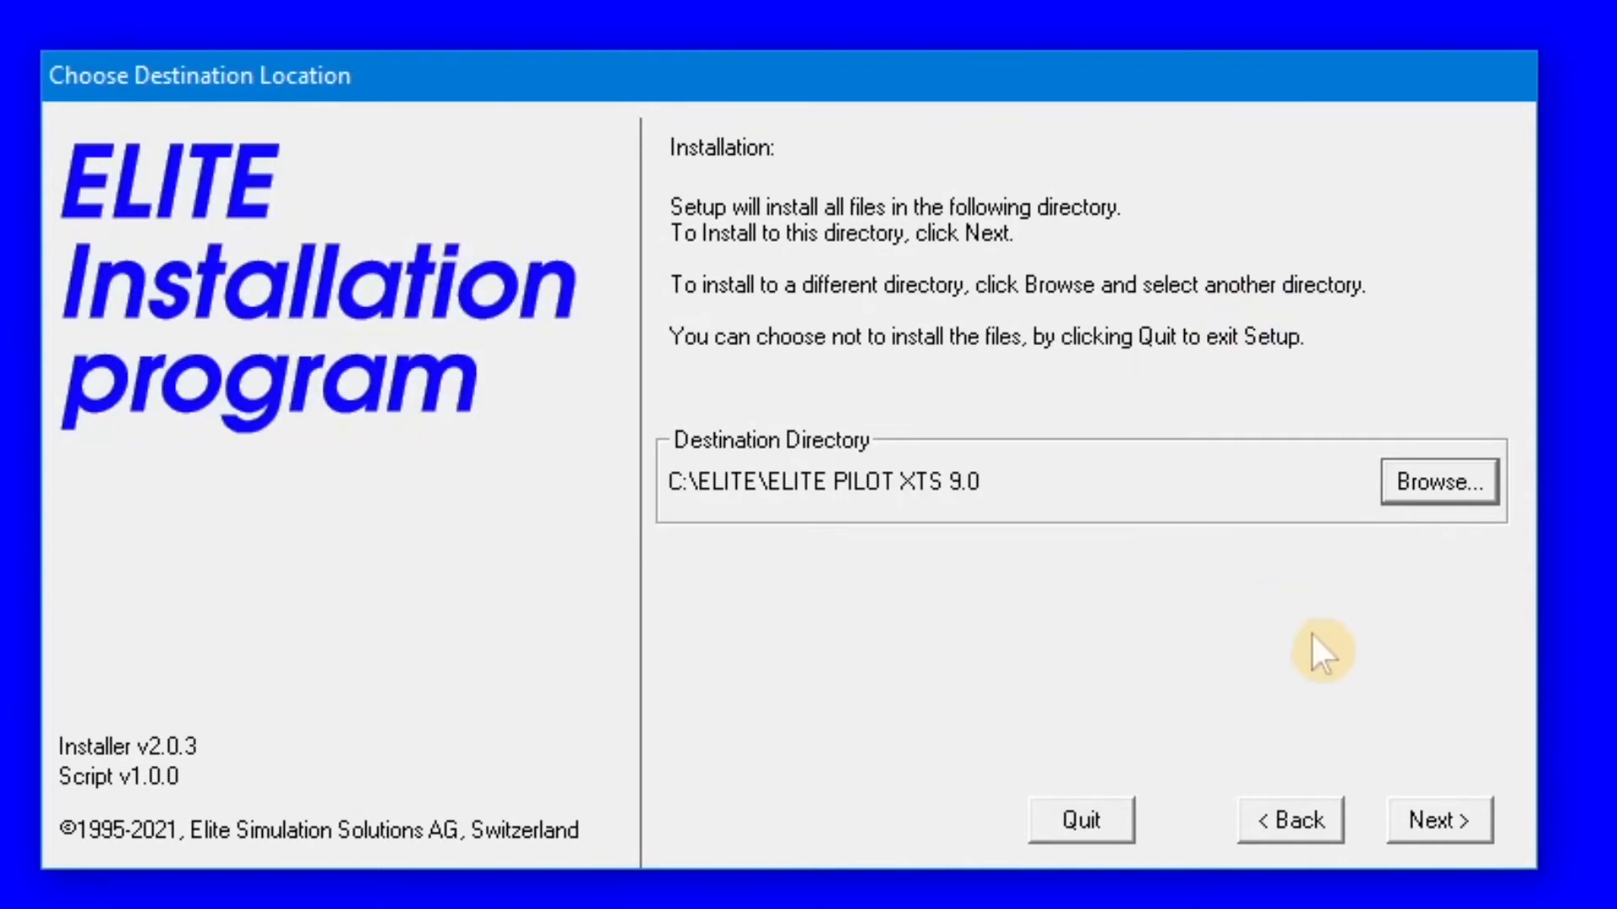
- Copy the iPad apps addon files to the chosen directory and finish the installation
click(1447, 806)
click(1446, 807)
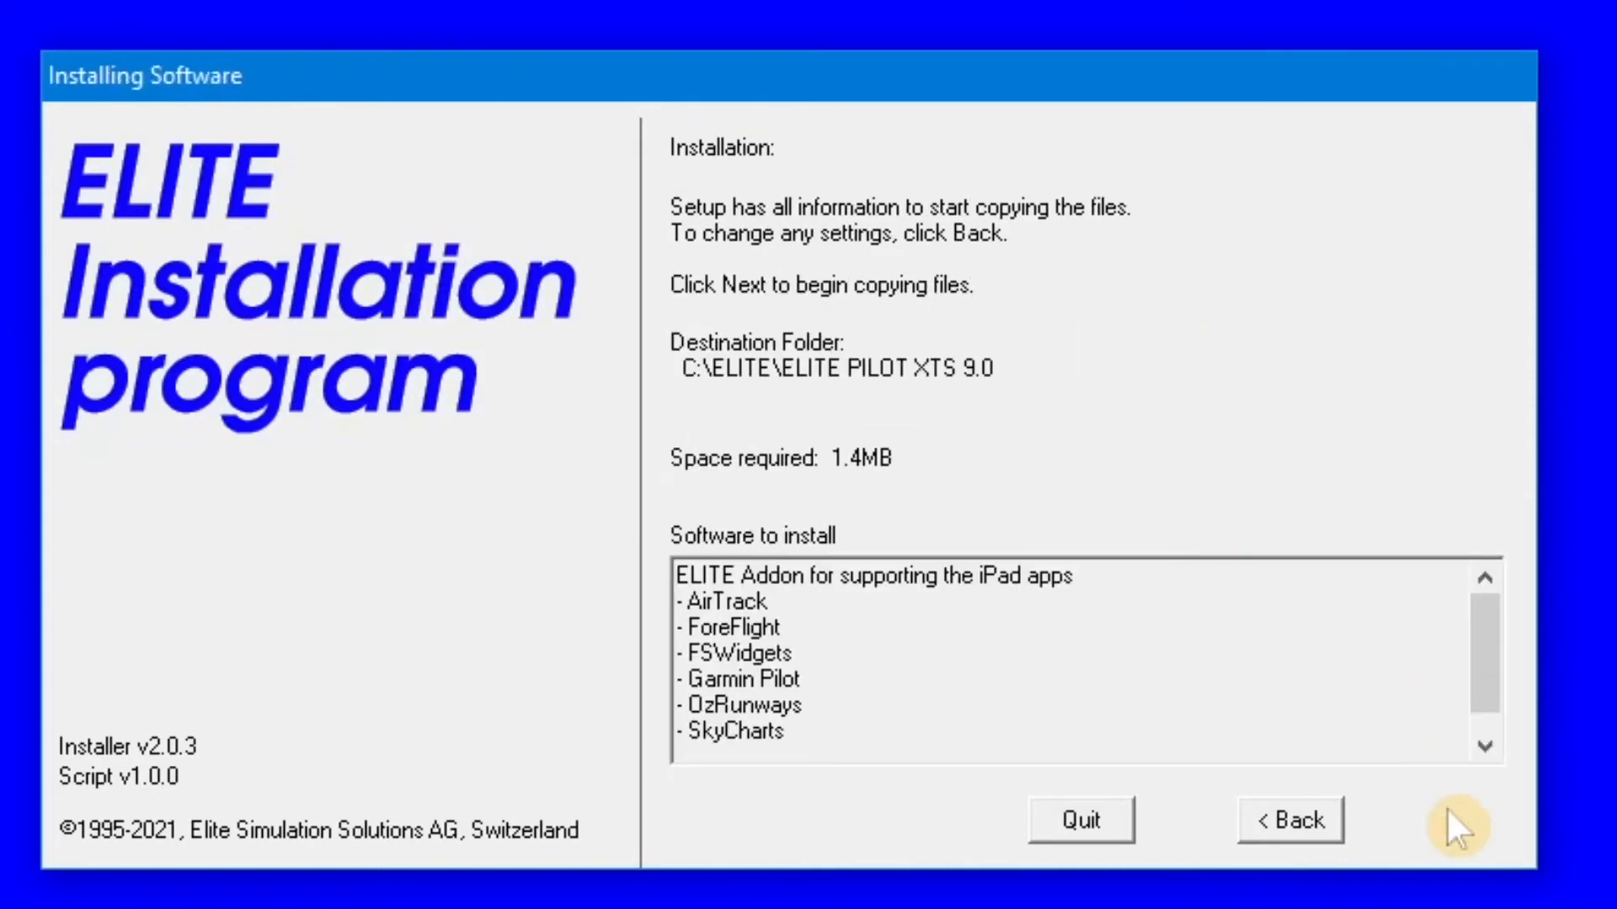
click(783, 235)
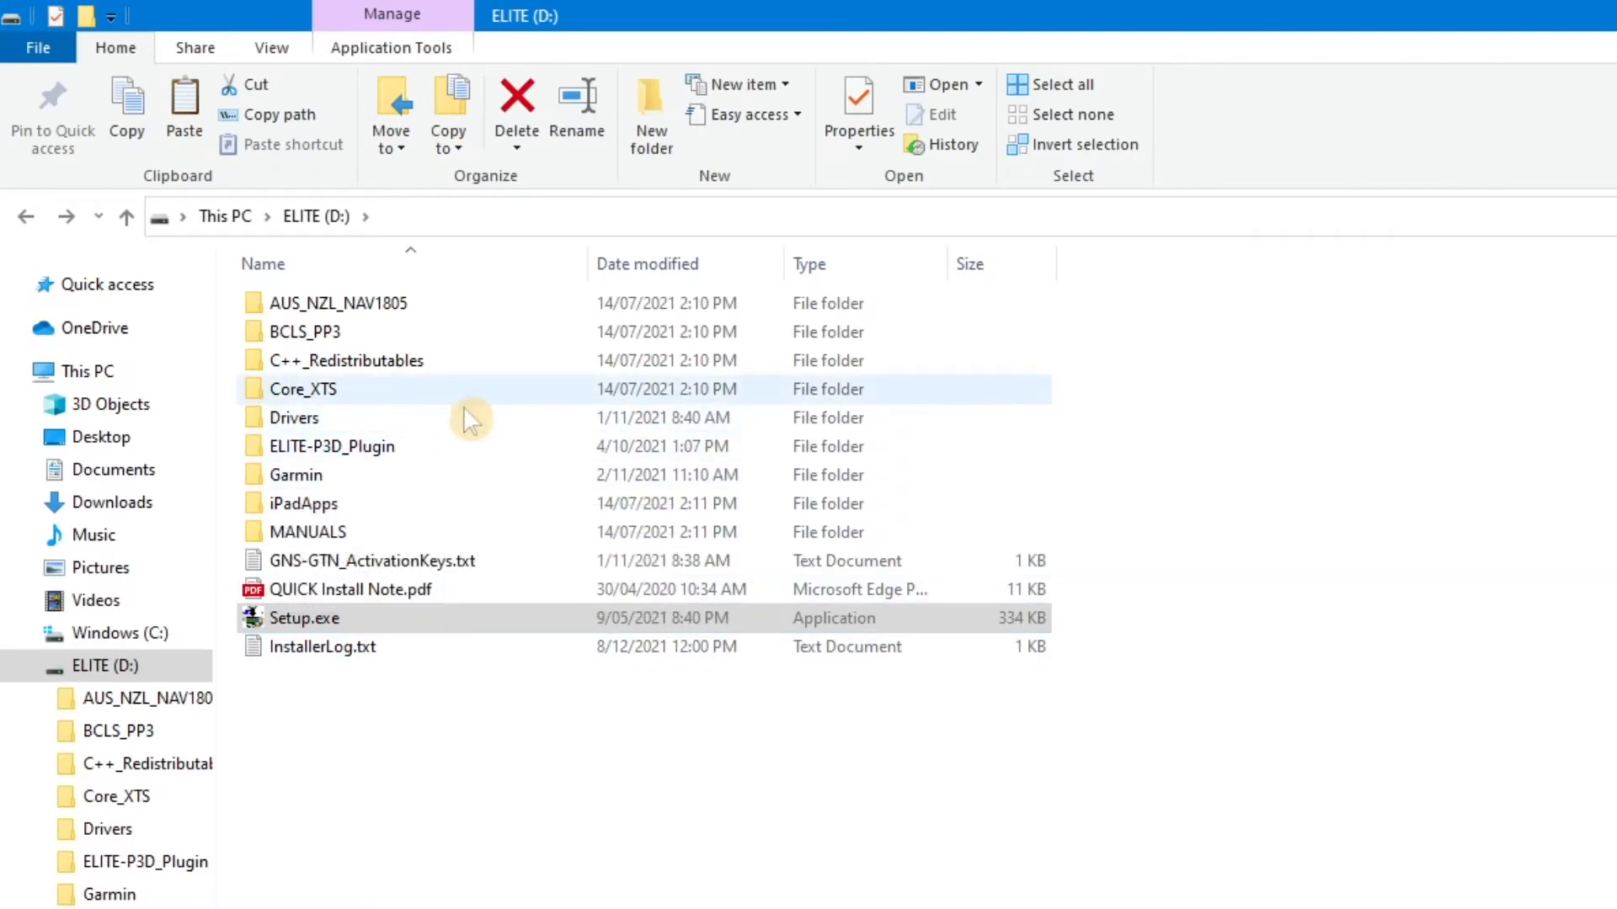
- Install the ELITE USB drivers with the setup in Drivers\ELITE USB Driver E20416 WHQL, accepting the EULA
double_click(299, 418)
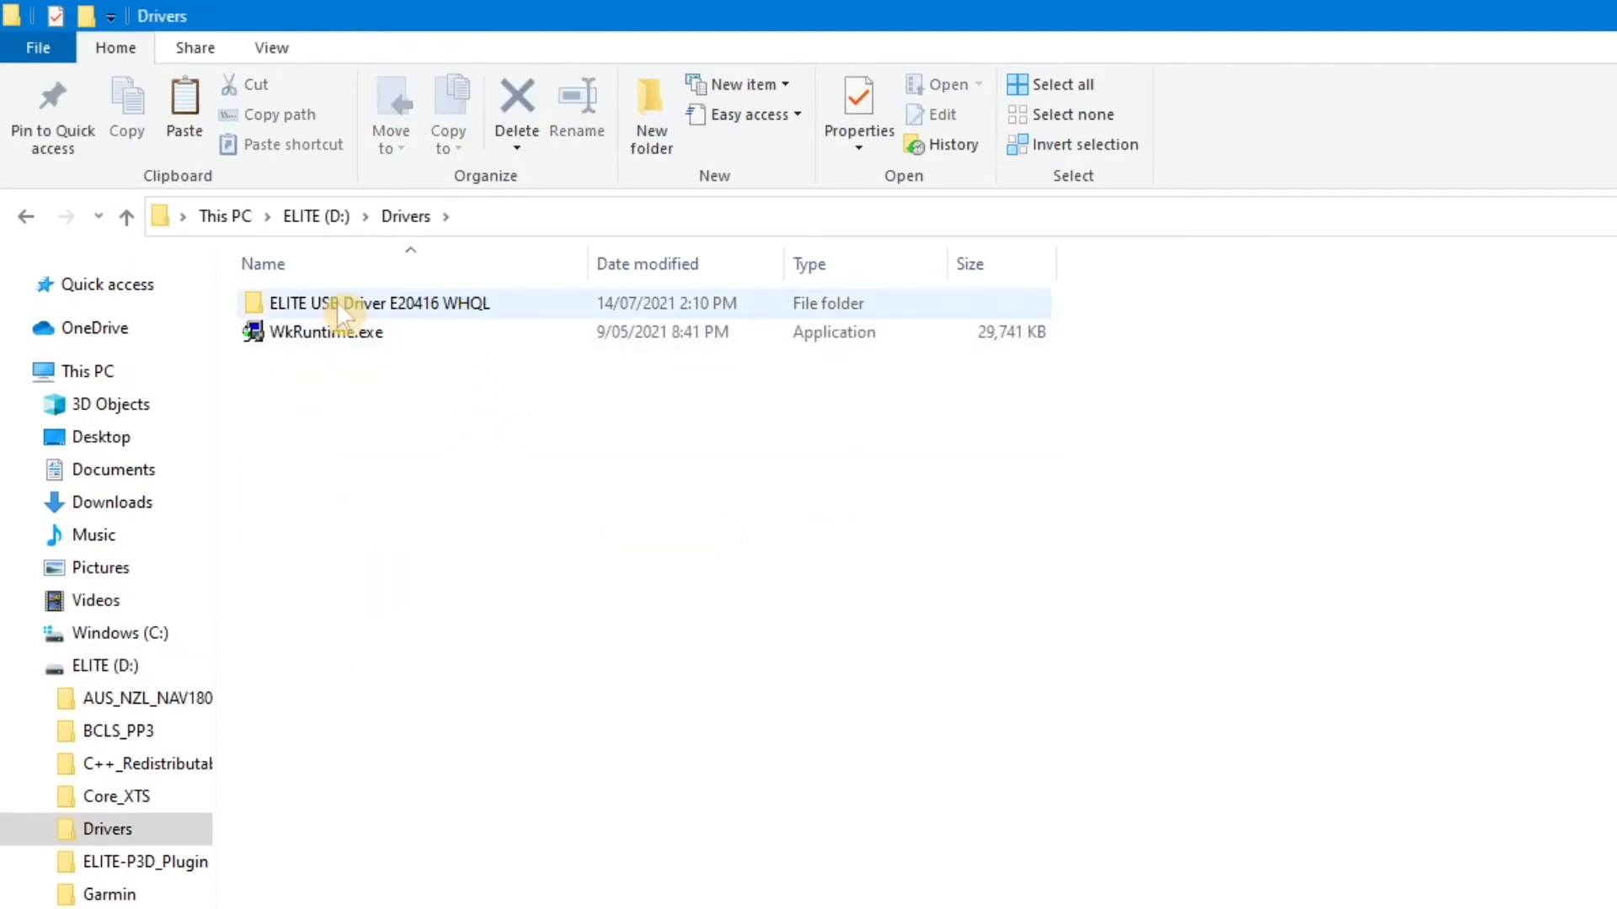
double_click(405, 303)
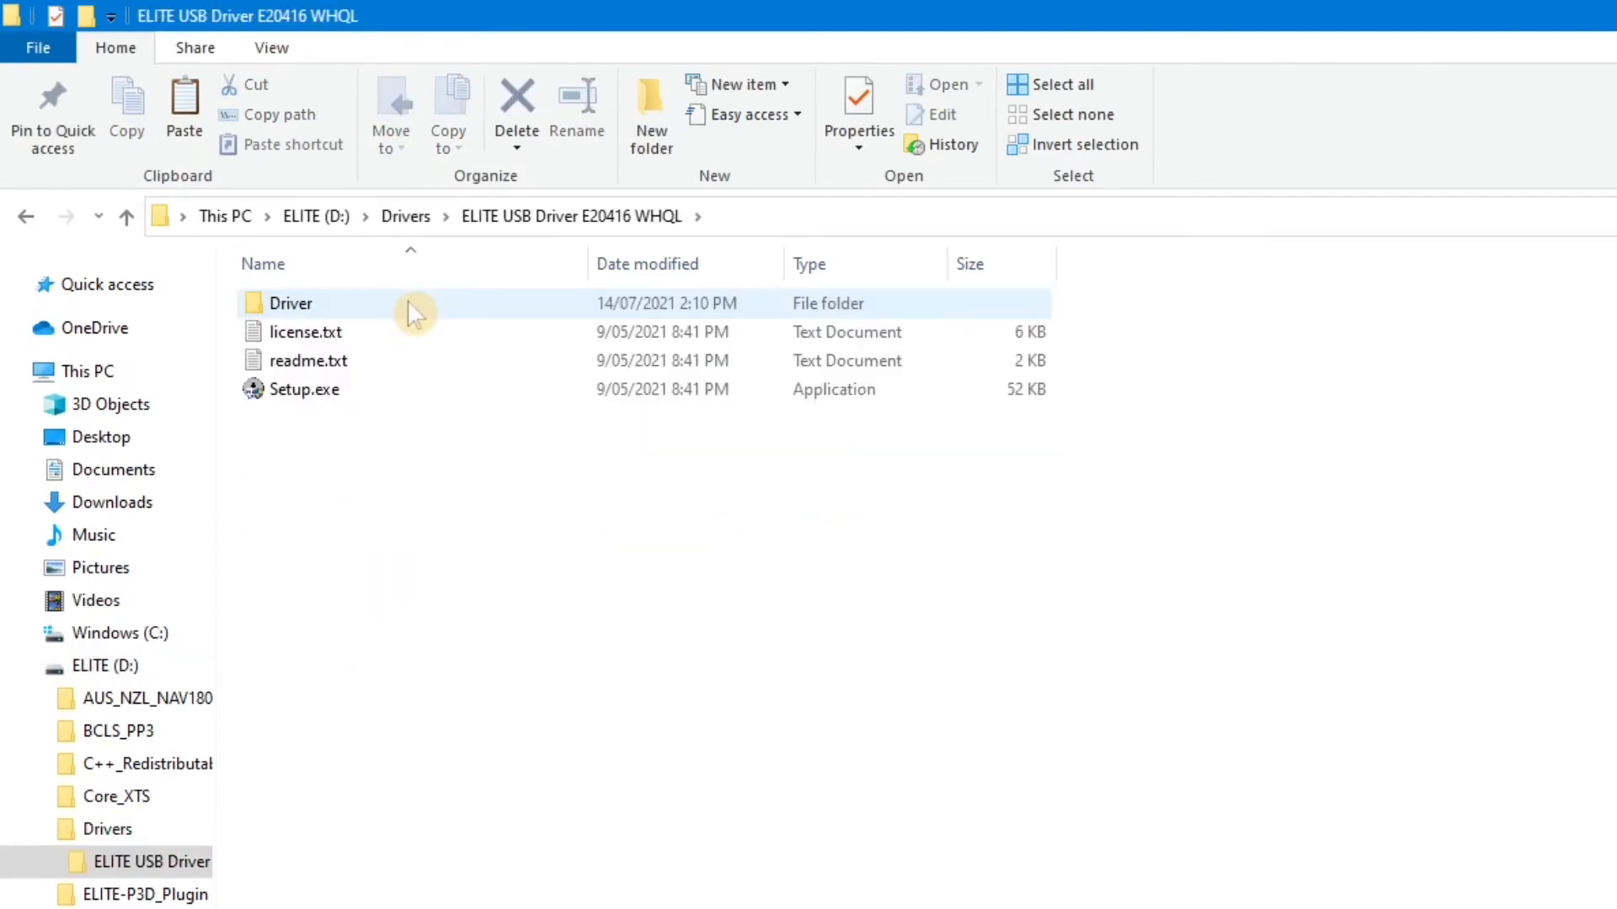
double_click(316, 391)
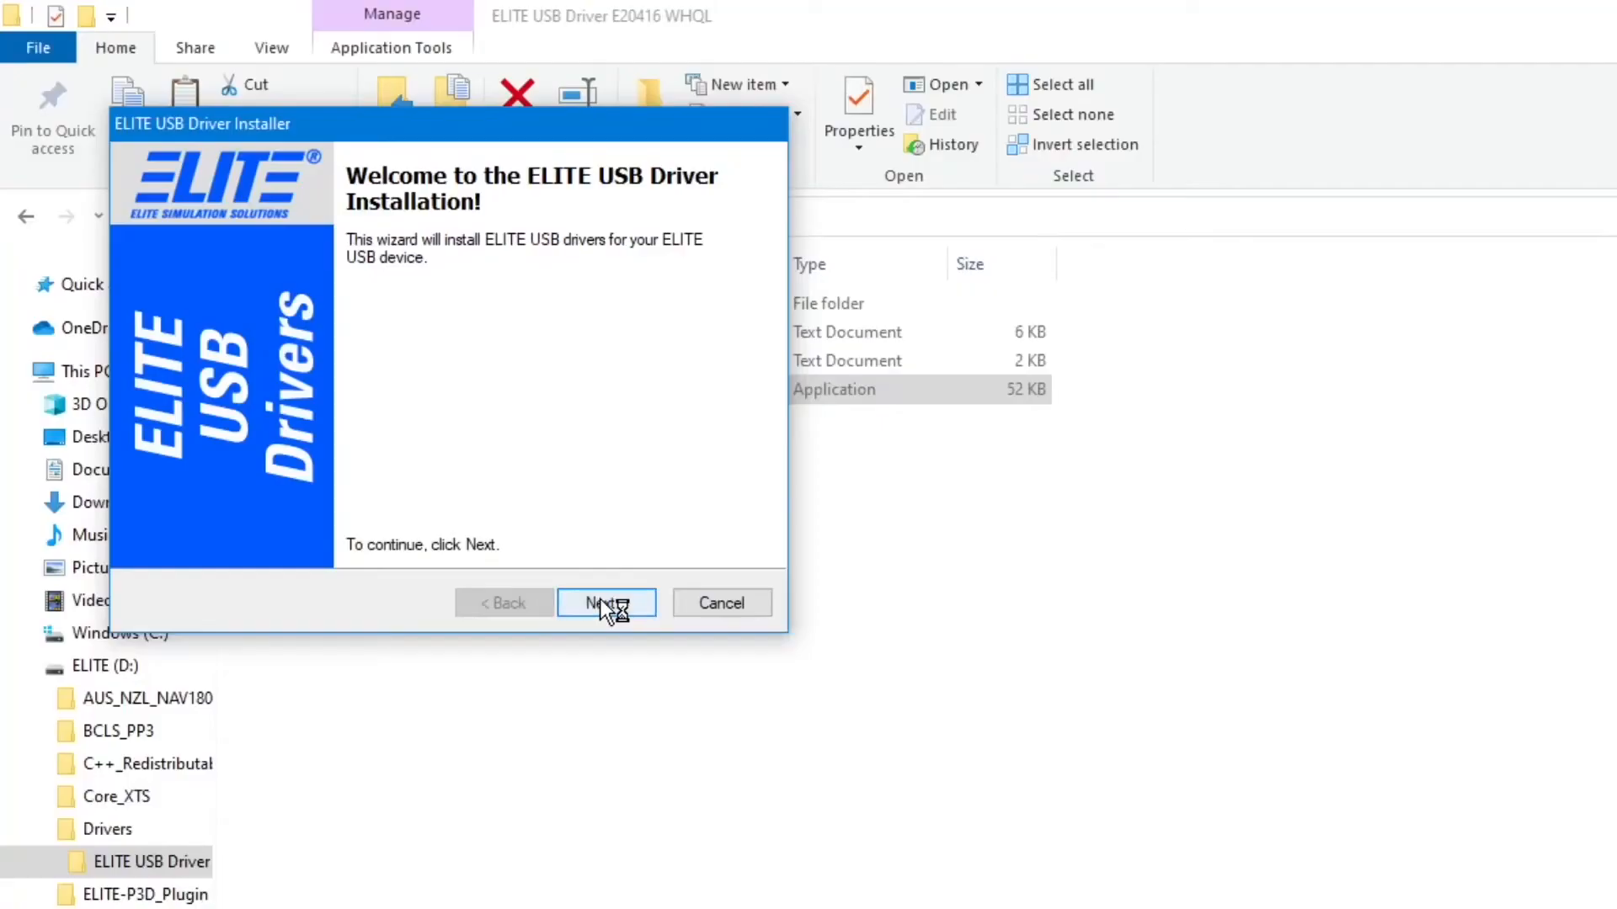
click(600, 599)
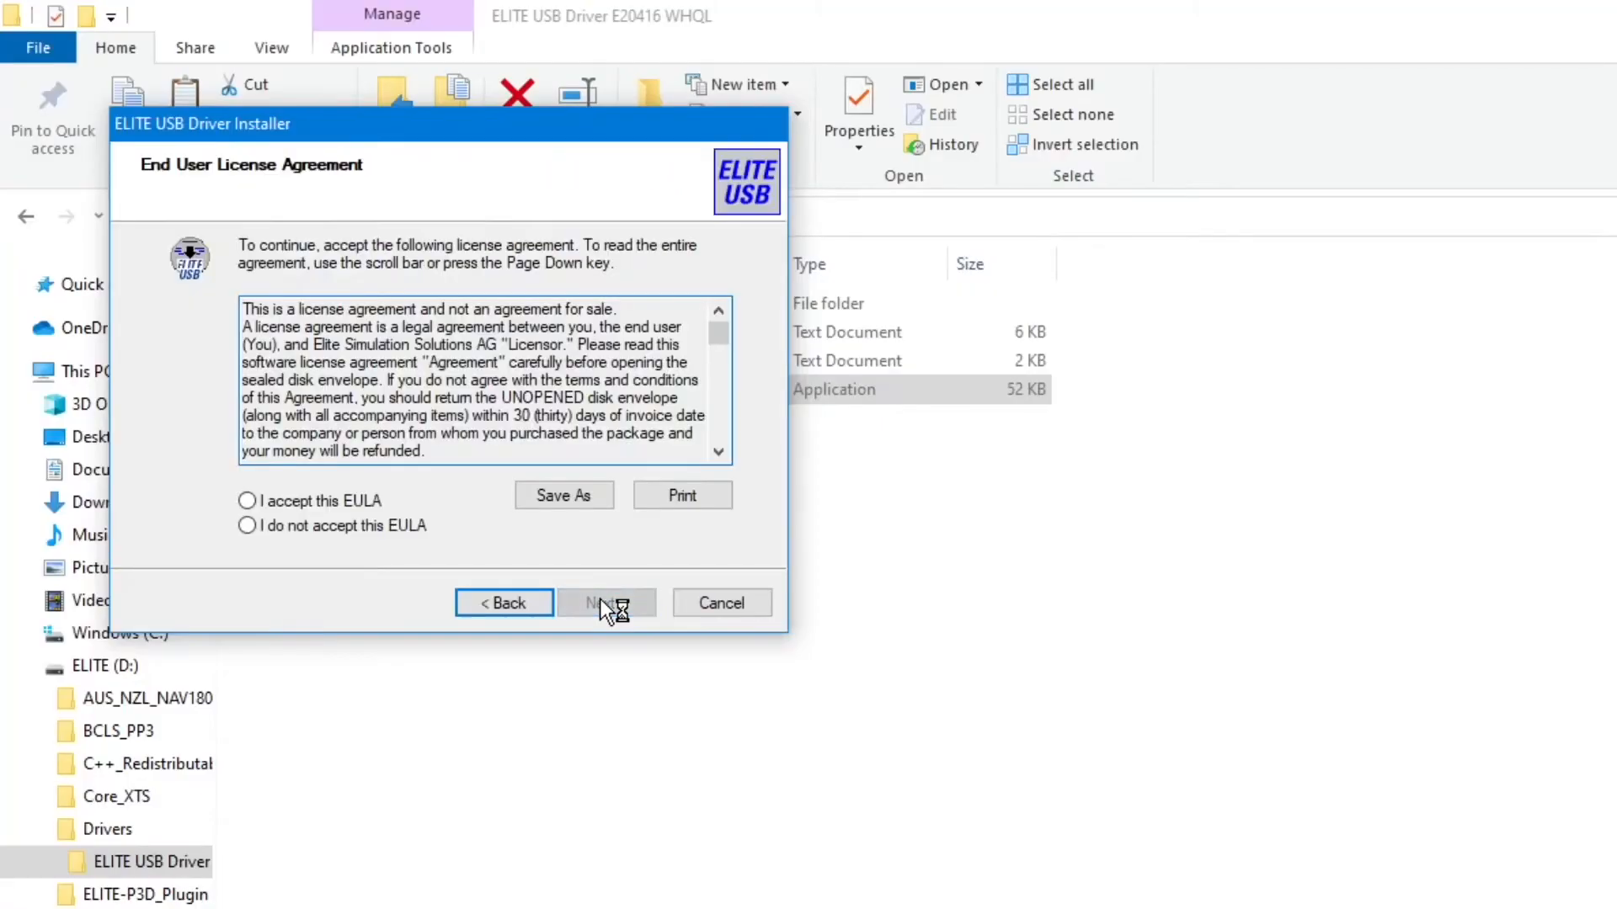
click(297, 501)
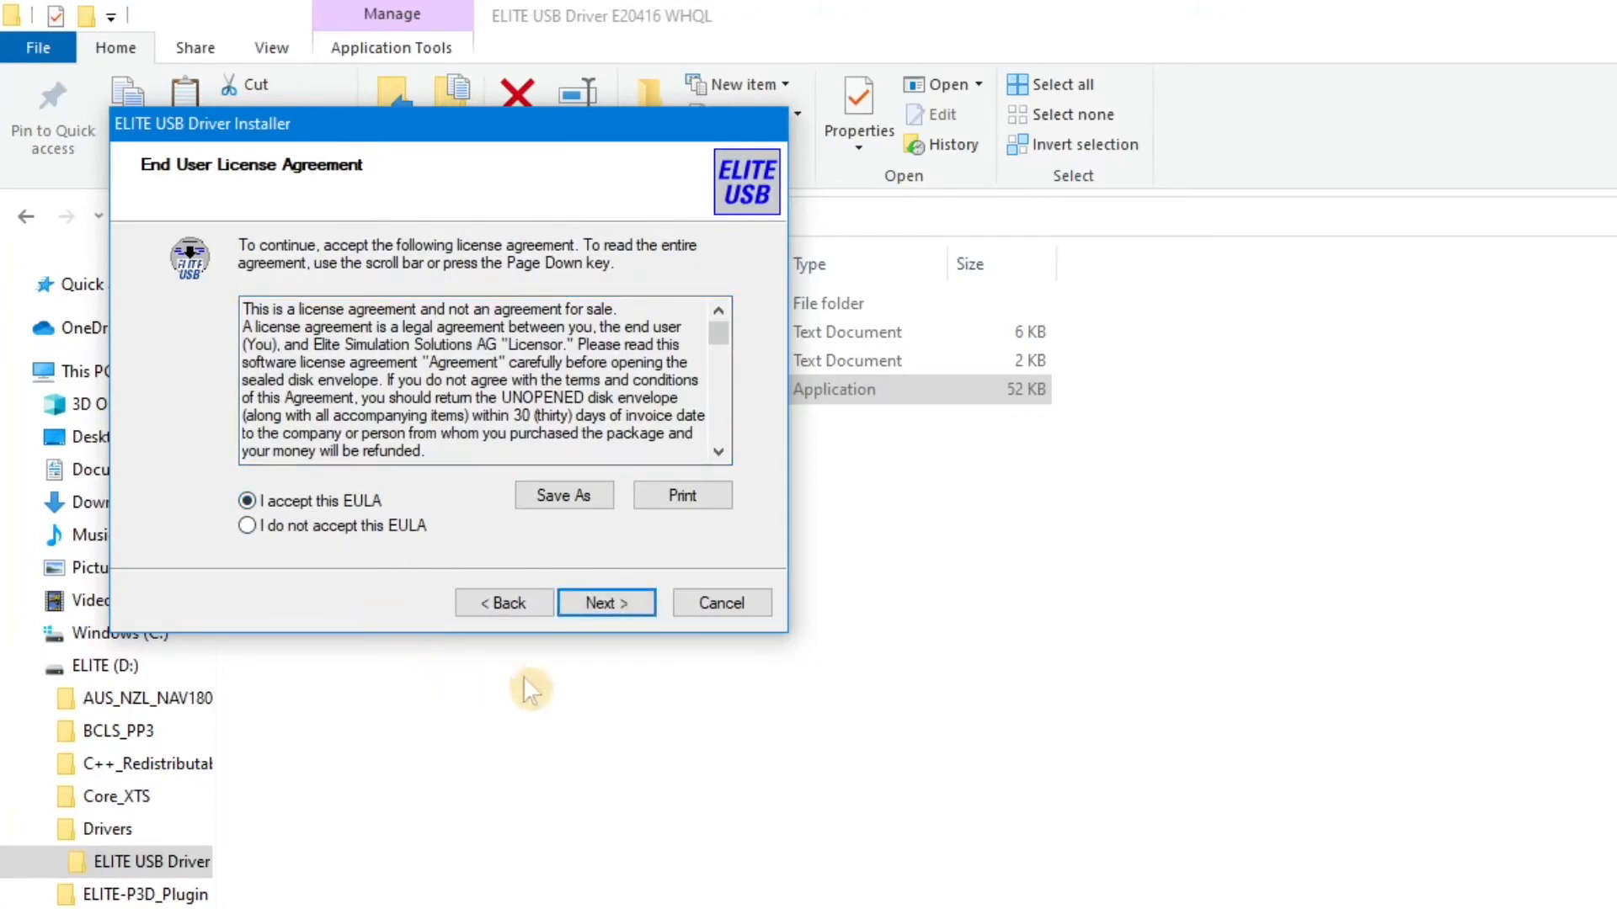
click(598, 600)
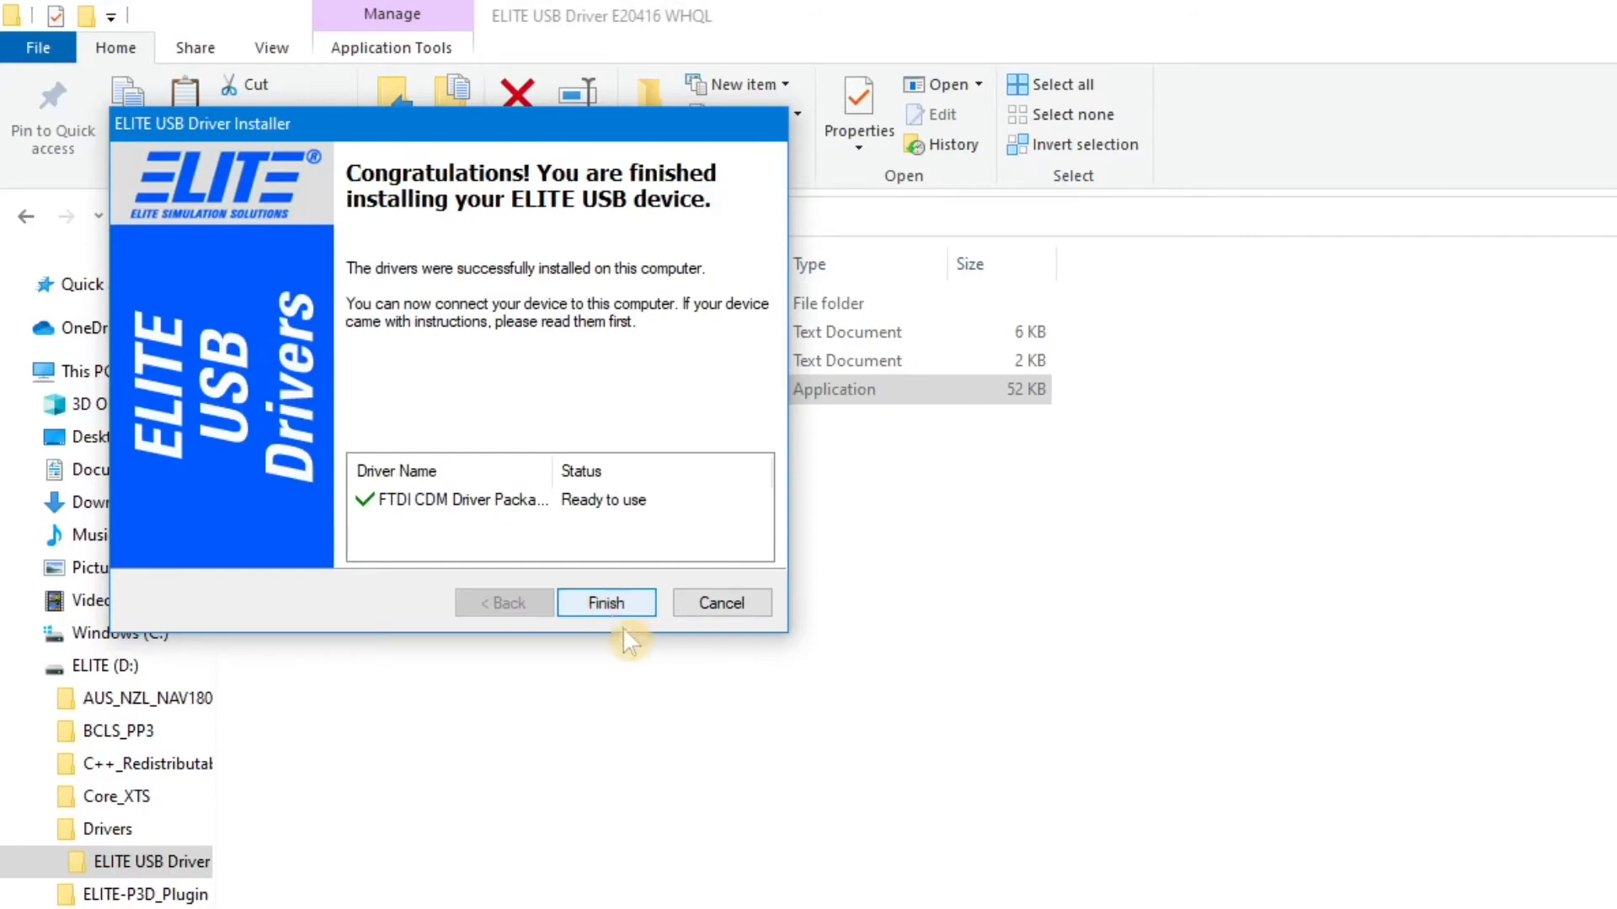
click(620, 604)
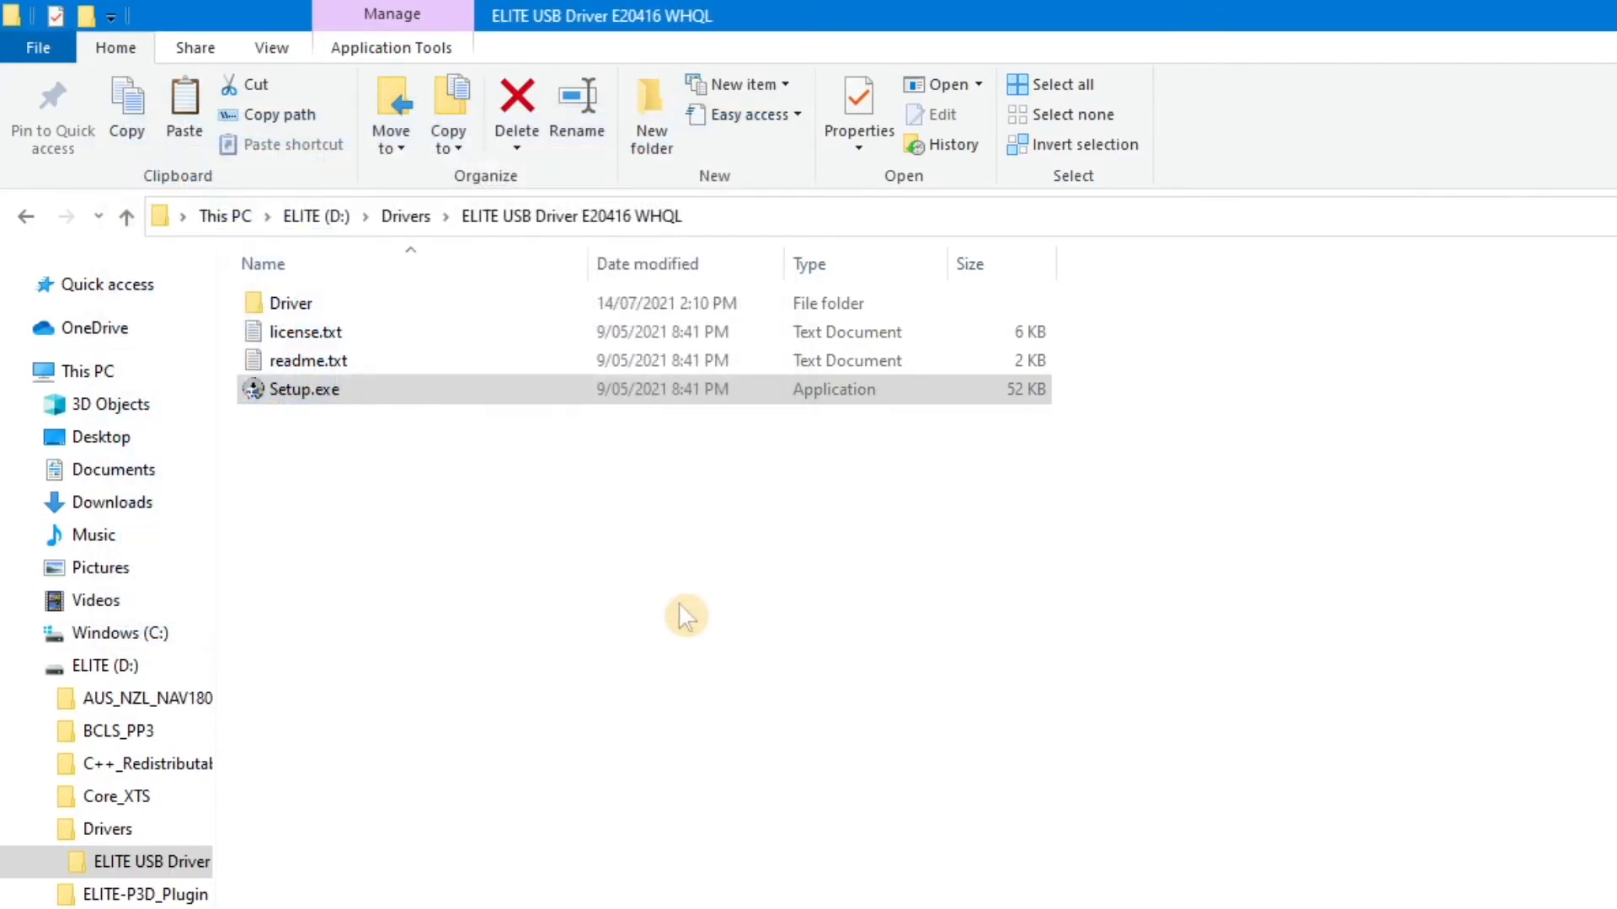
- Examine the contents of the ELITE drive's Garmin folder and its GarminTrainerSetup_2710 subfolder, returning to the drive's root folder
click(28, 218)
click(28, 218)
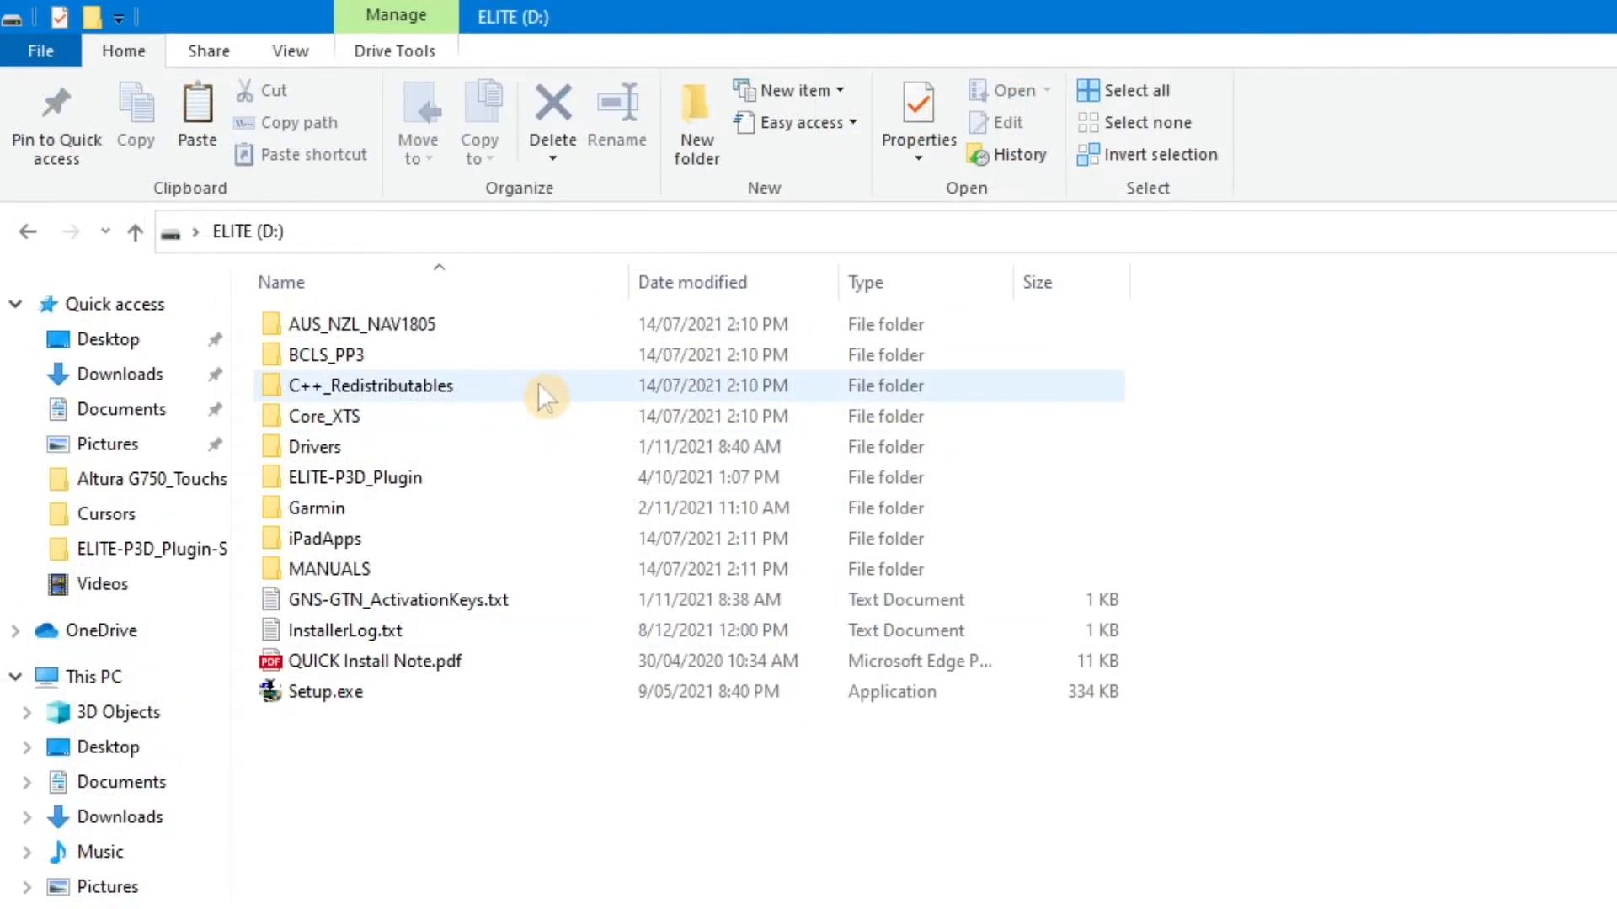
double_click(312, 507)
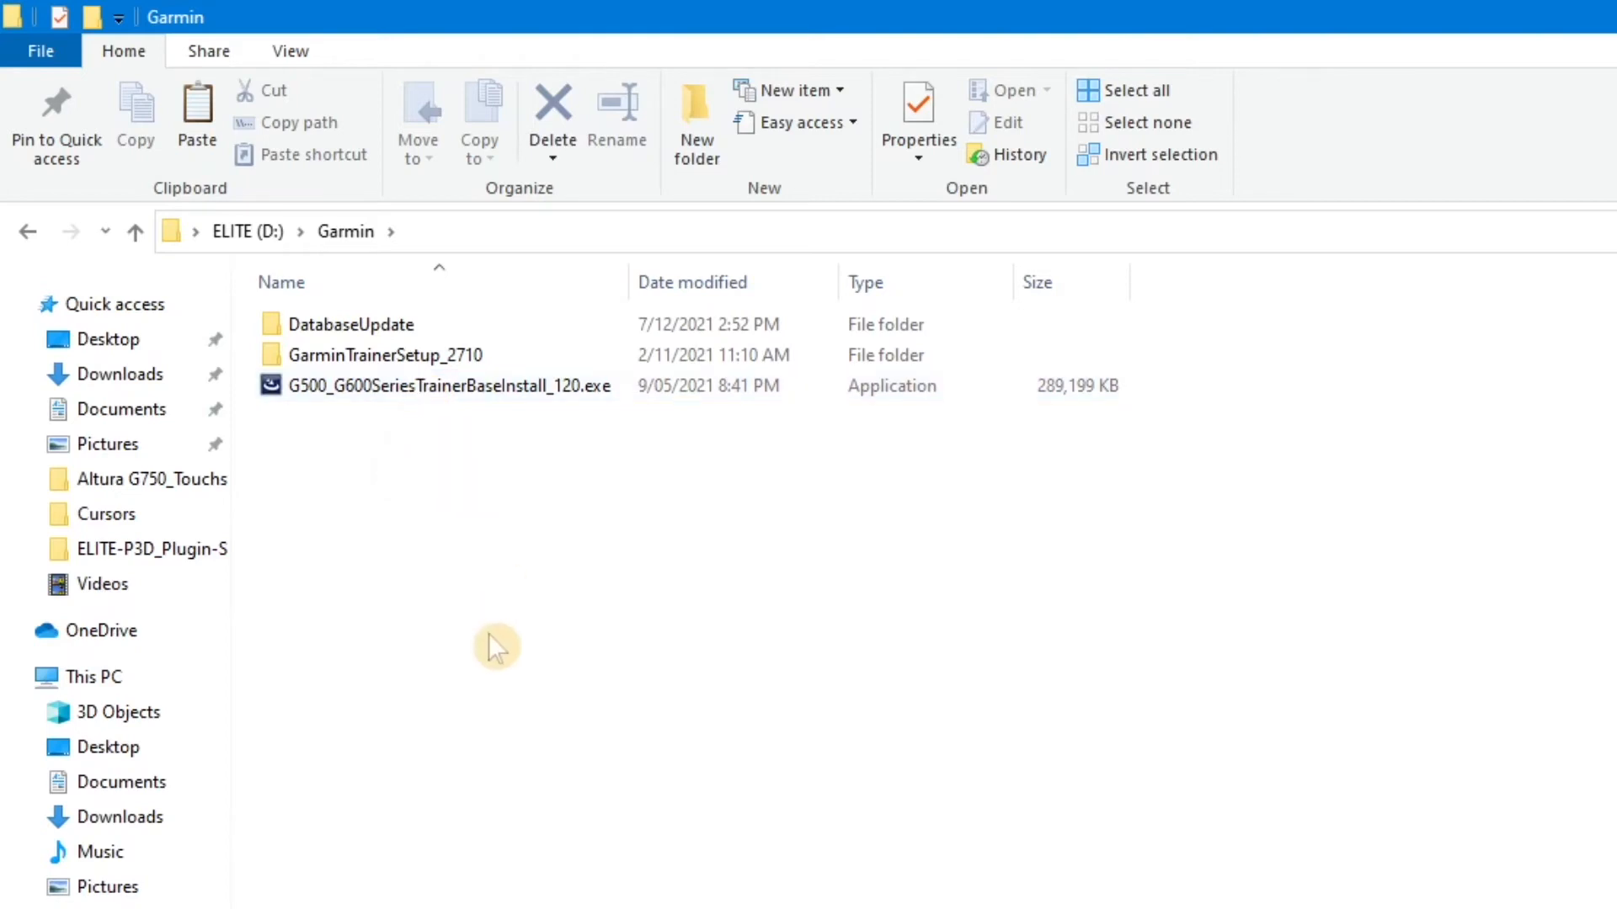
click(349, 361)
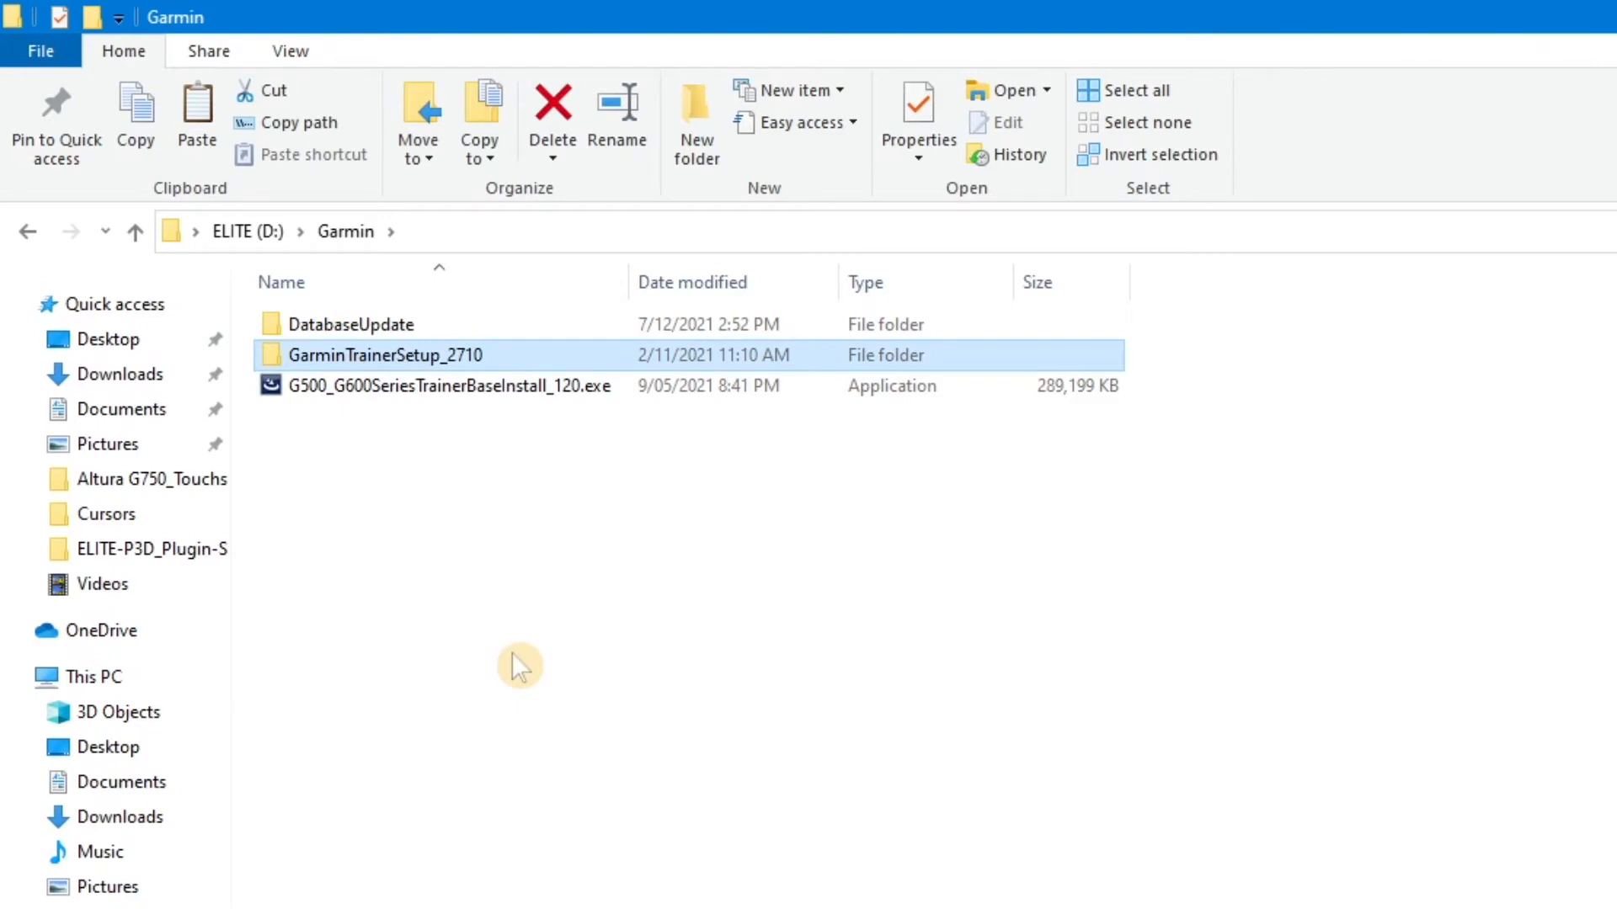
double_click(320, 356)
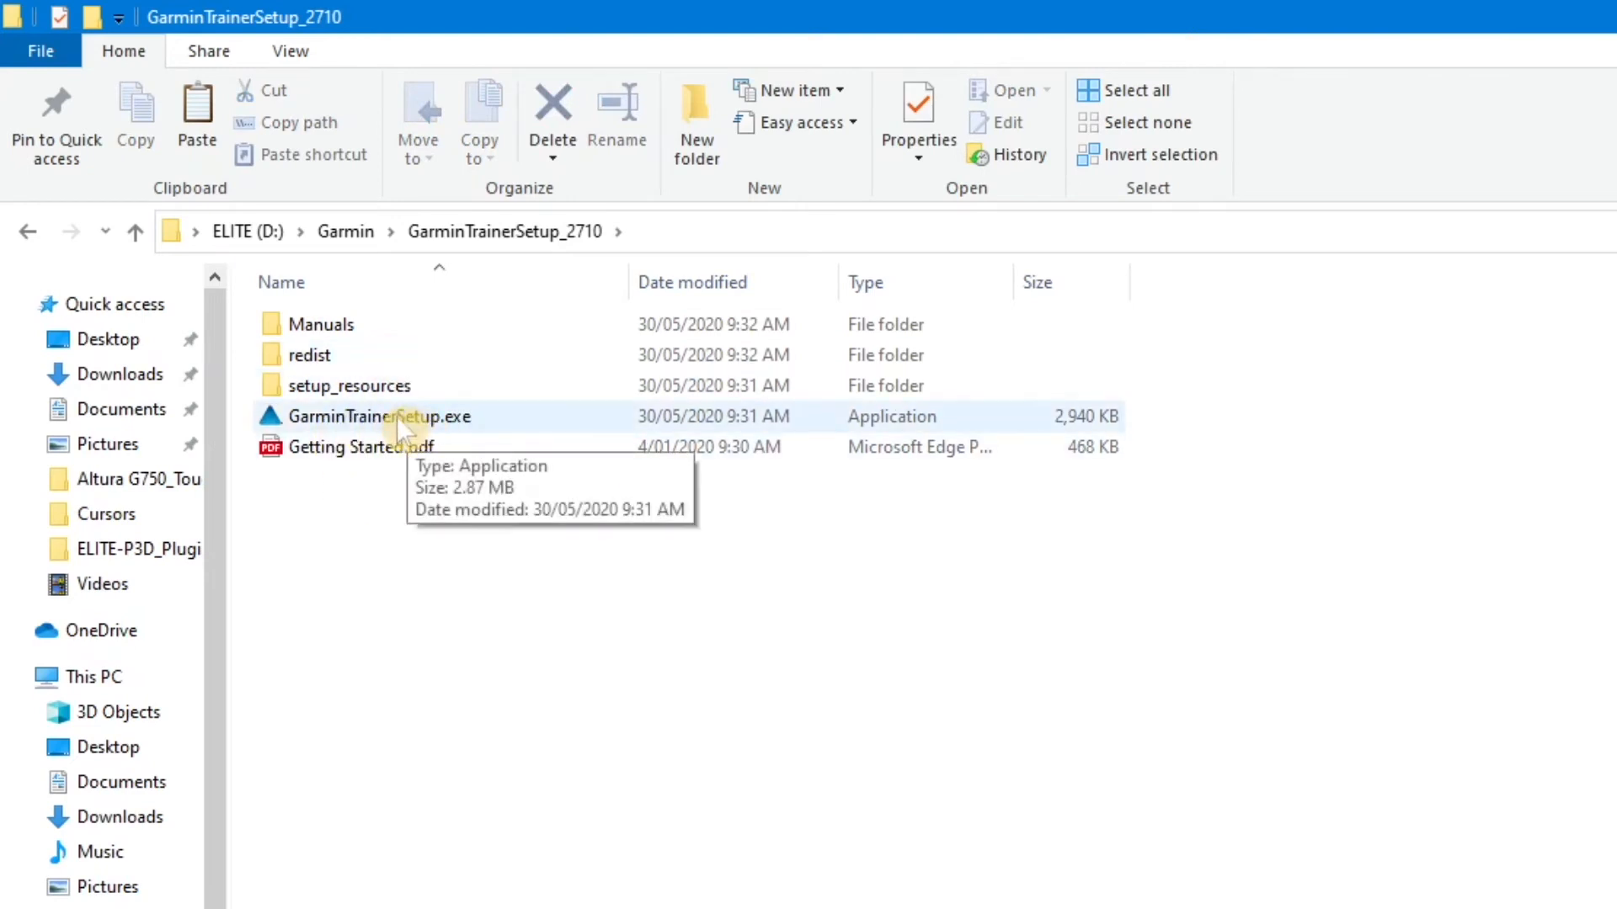
click(29, 239)
click(29, 239)
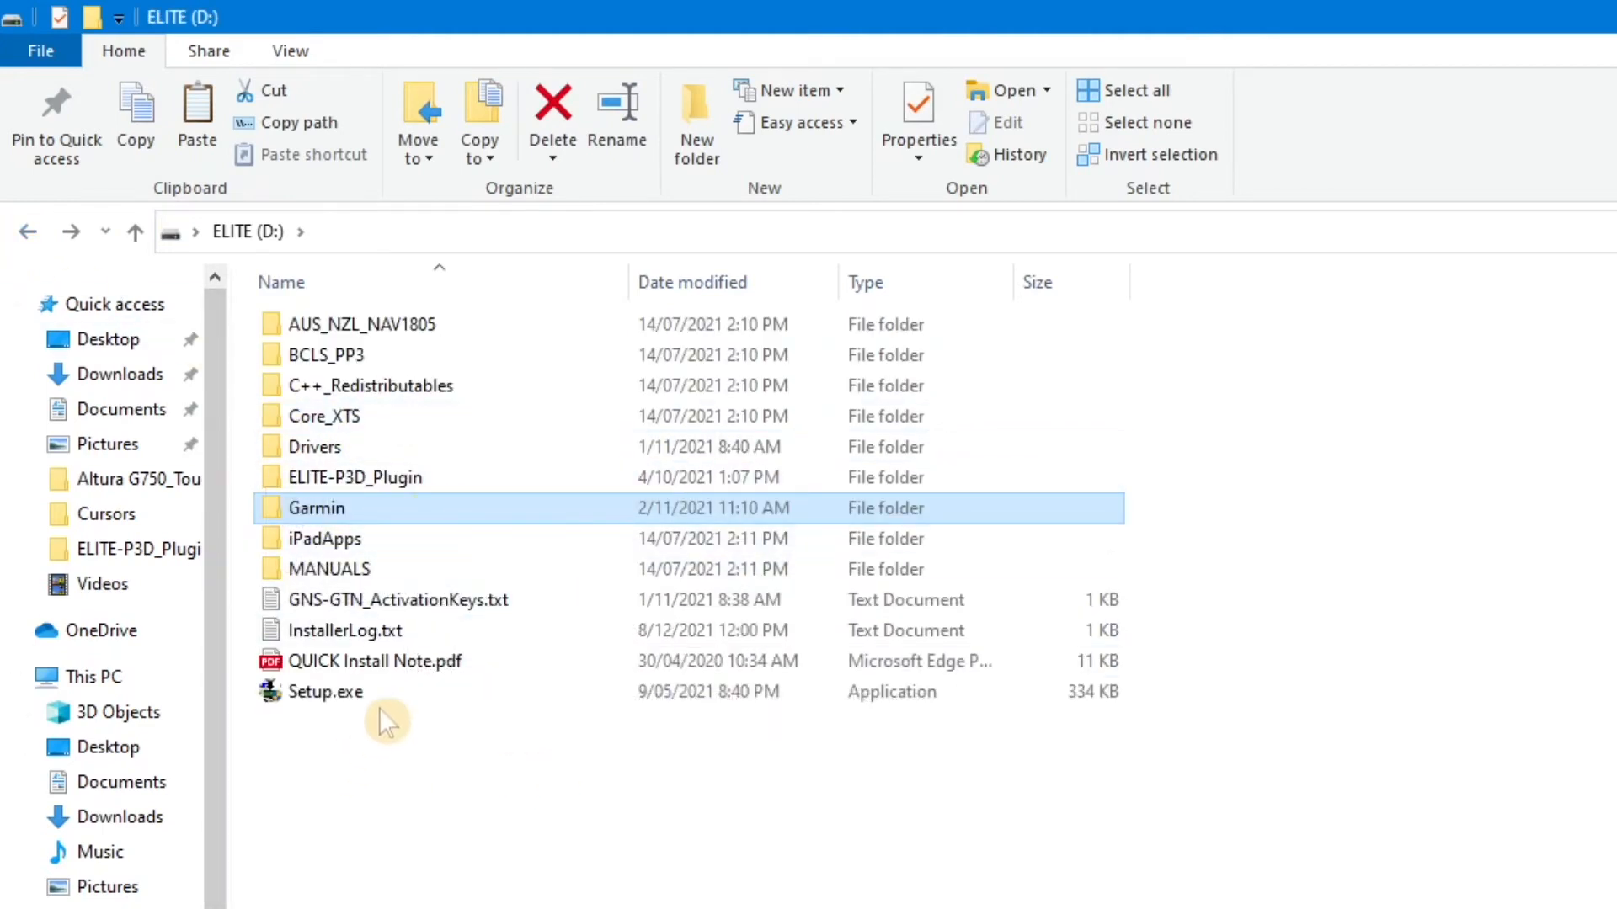
- Copy the serial key for the Flight1 GTN650/750 add-on from GNS-GTN_ActivationKeys.txt and close the file
double_click(413, 600)
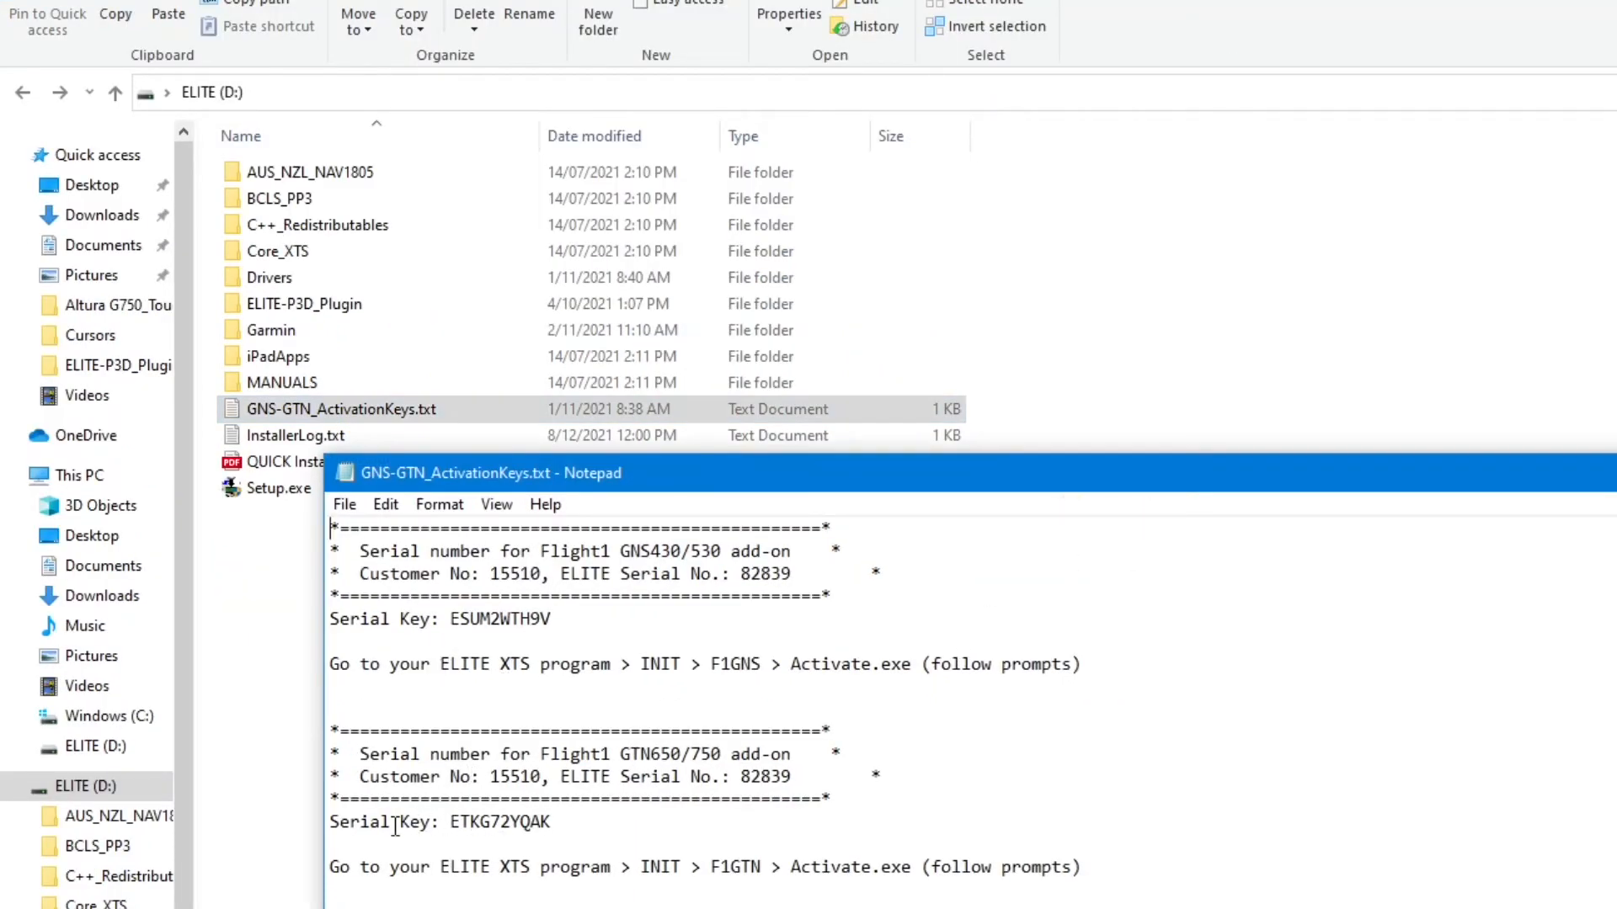
double_click(500, 822)
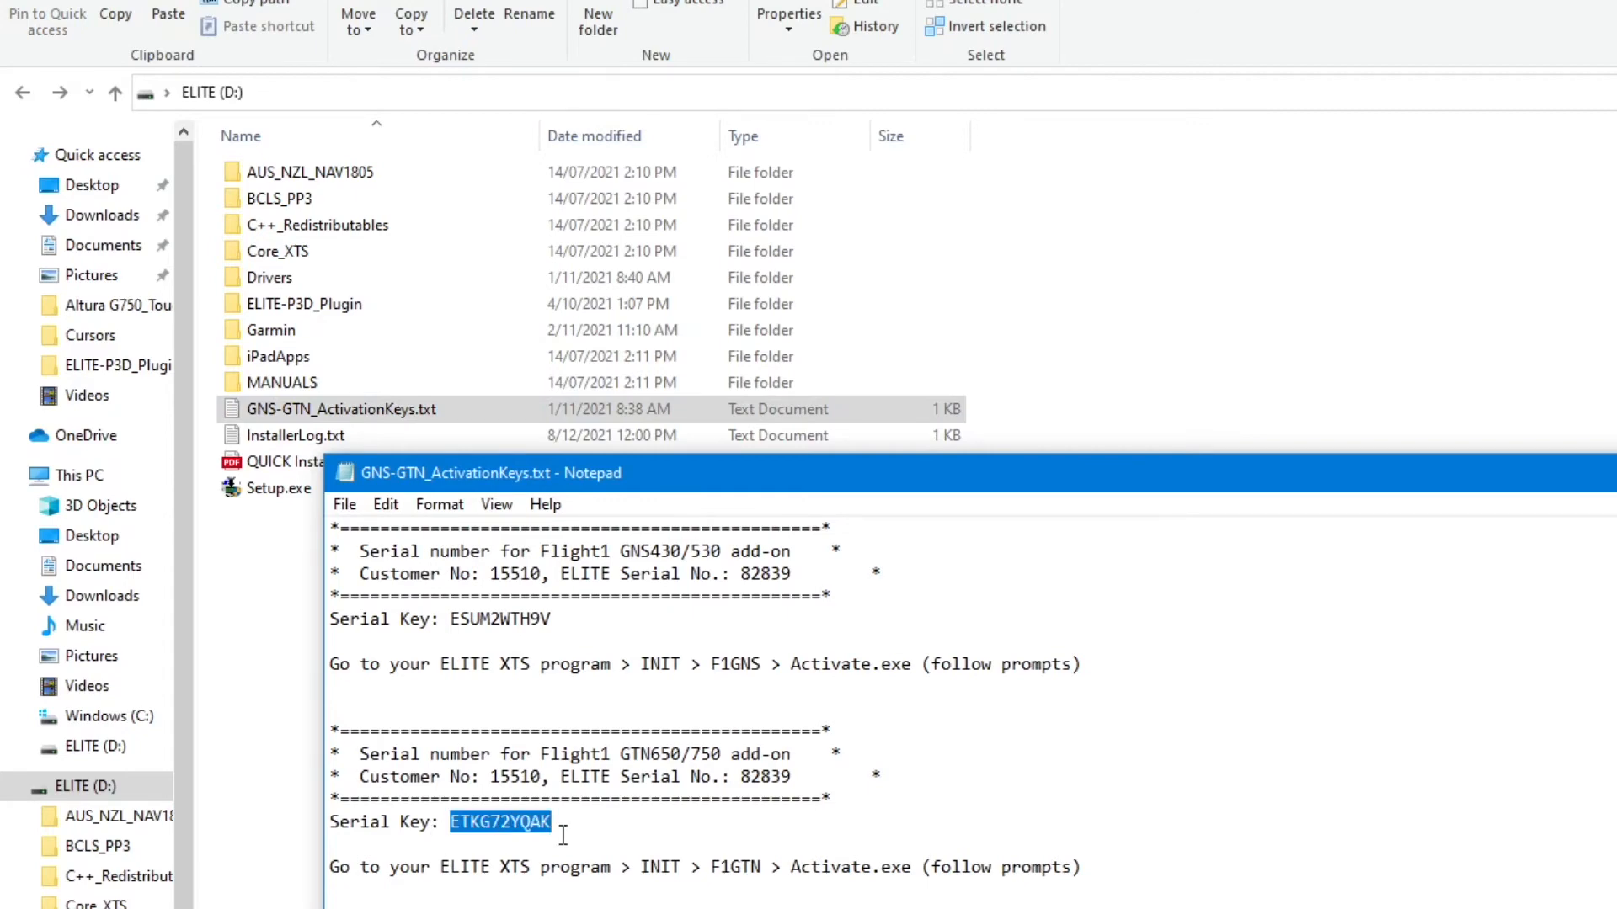
right_click(523, 821)
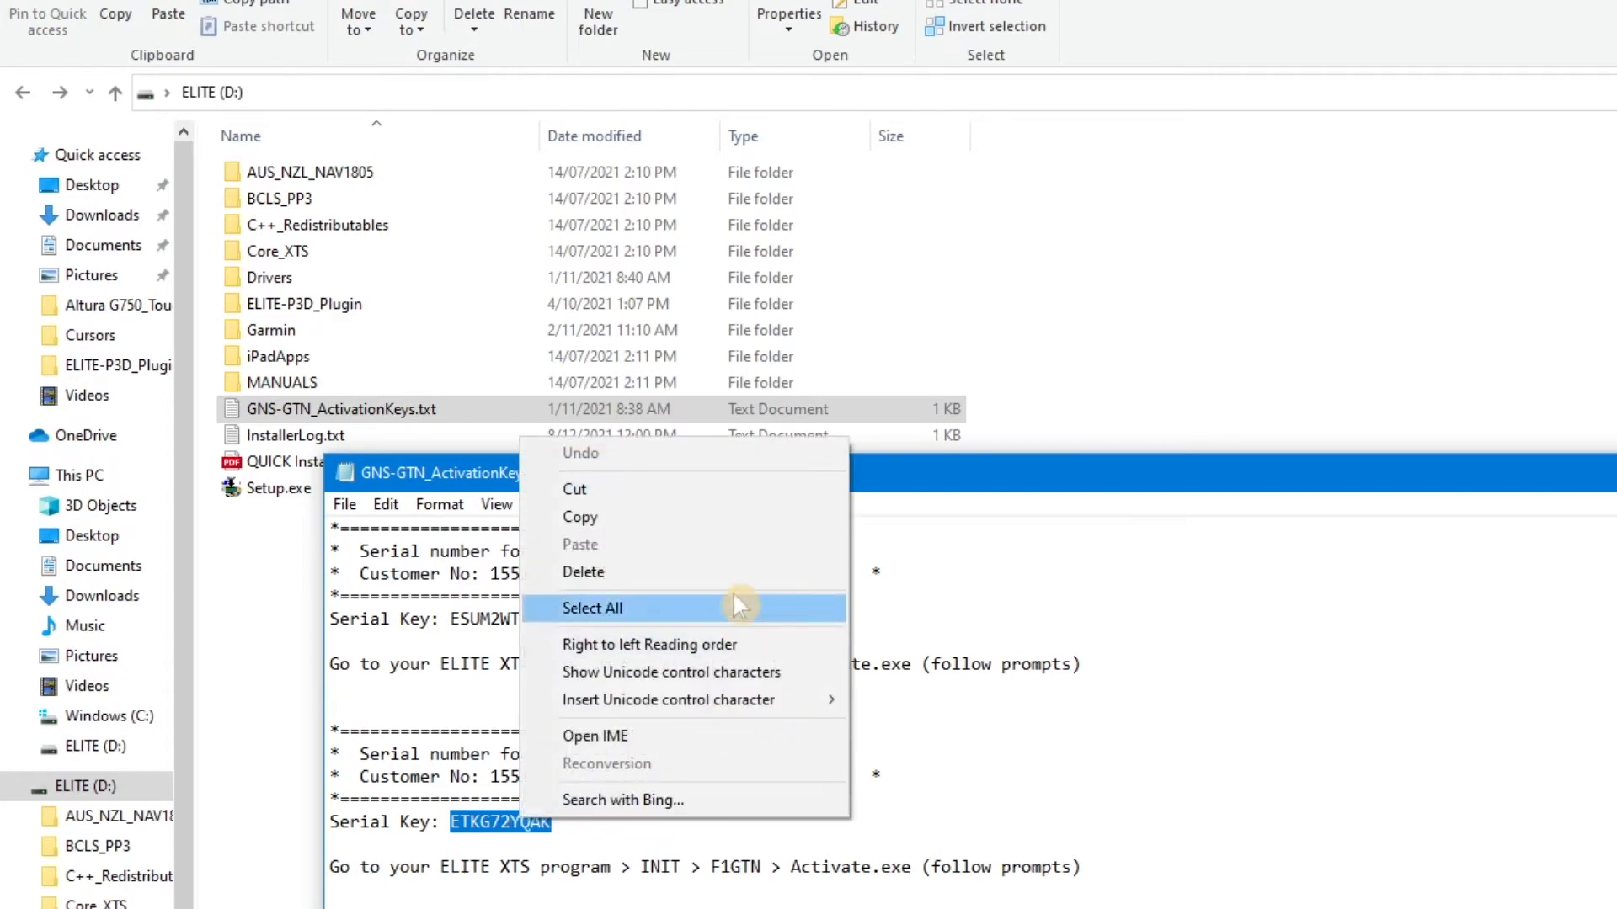
click(674, 523)
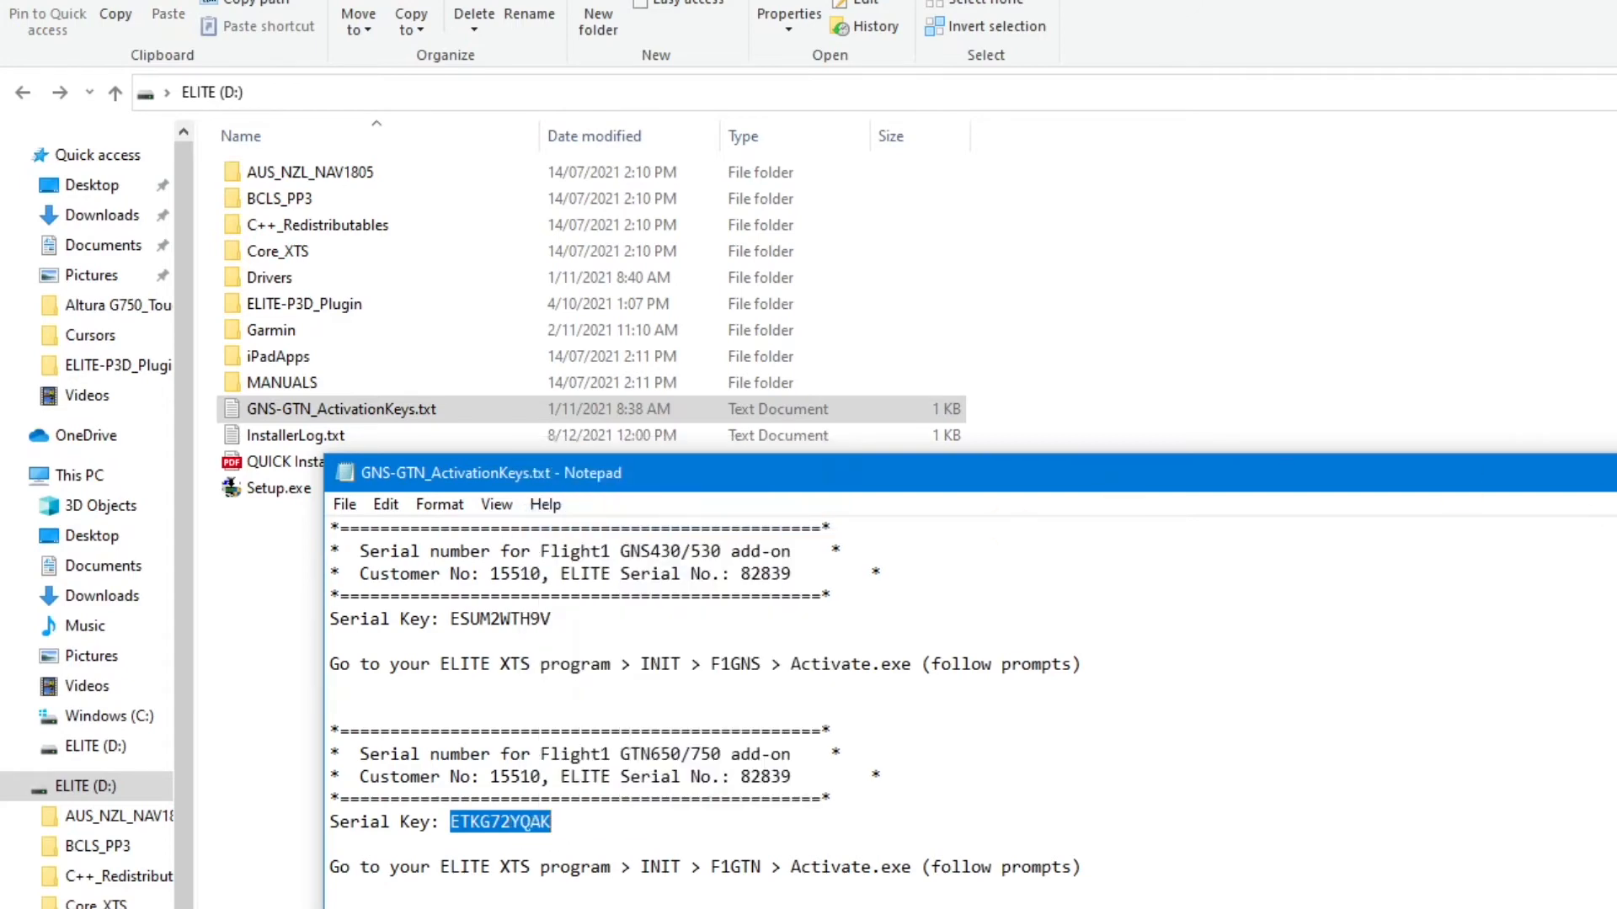
key(alt+F4)
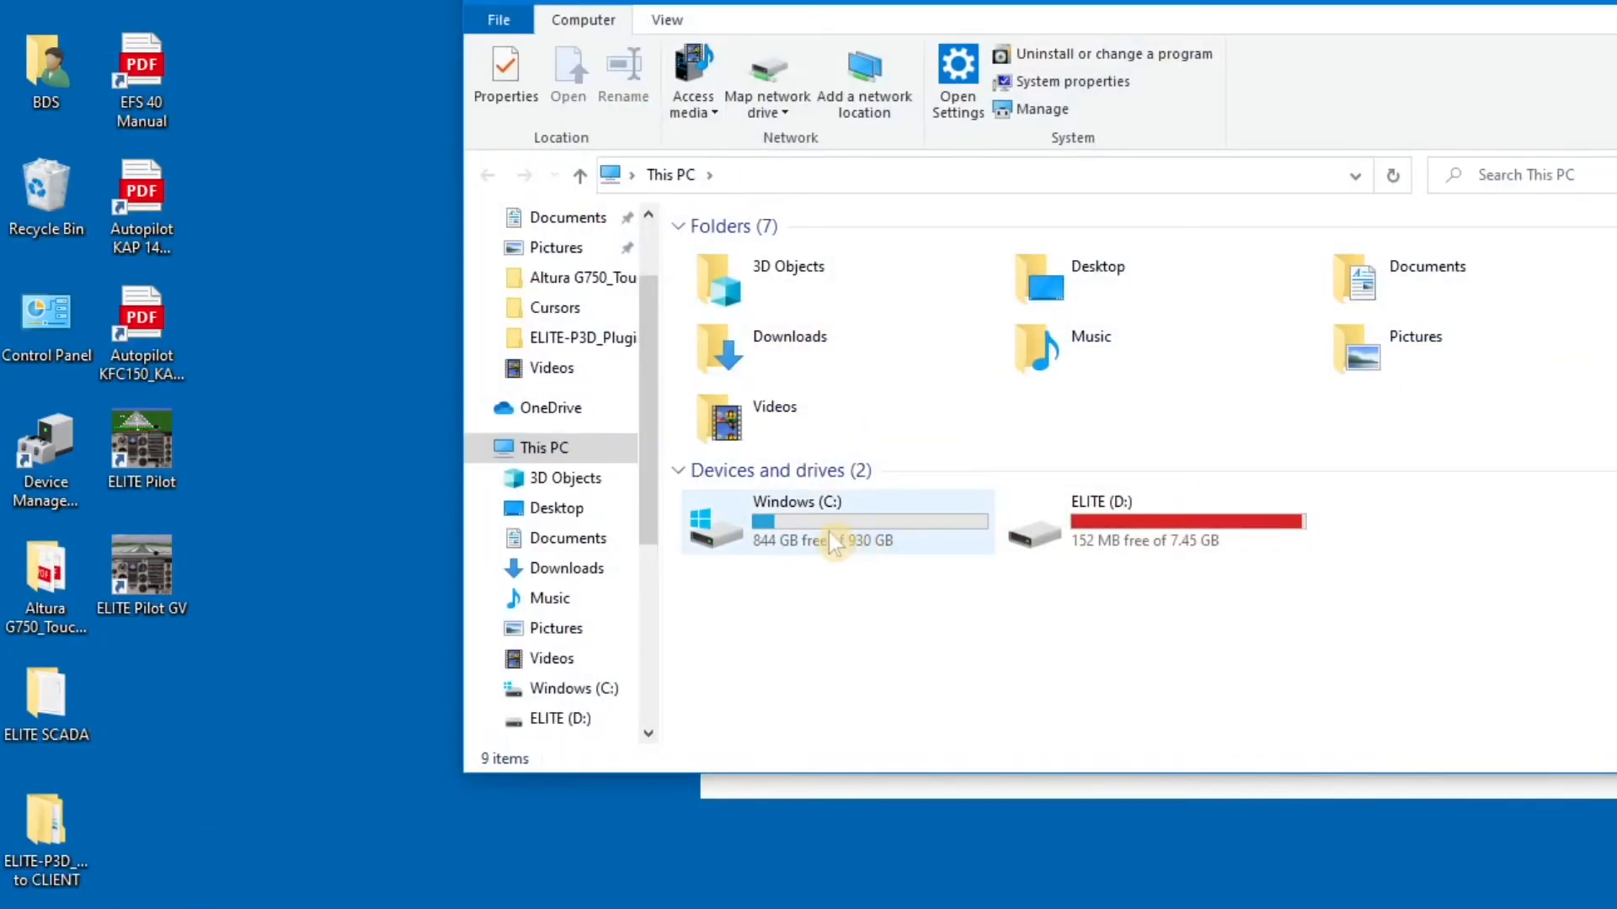
- Launch Activate.exe from the Init\F1TGNS folder of ELITE PILOT XTS 9.0 on the Windows (C:) drive
double_click(849, 534)
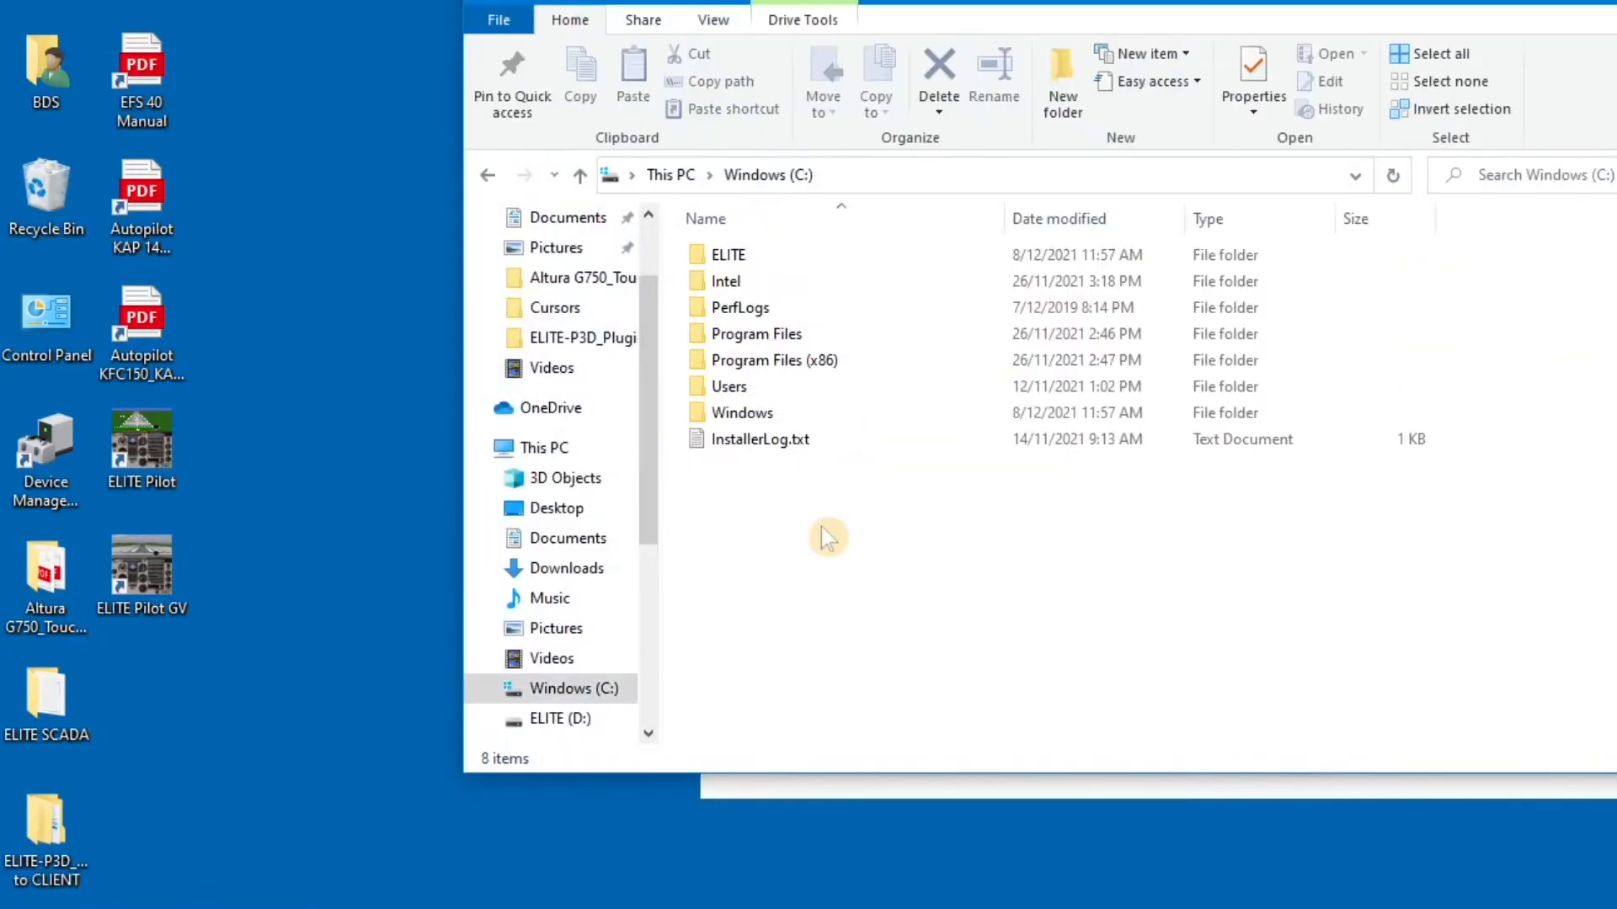
double_click(743, 256)
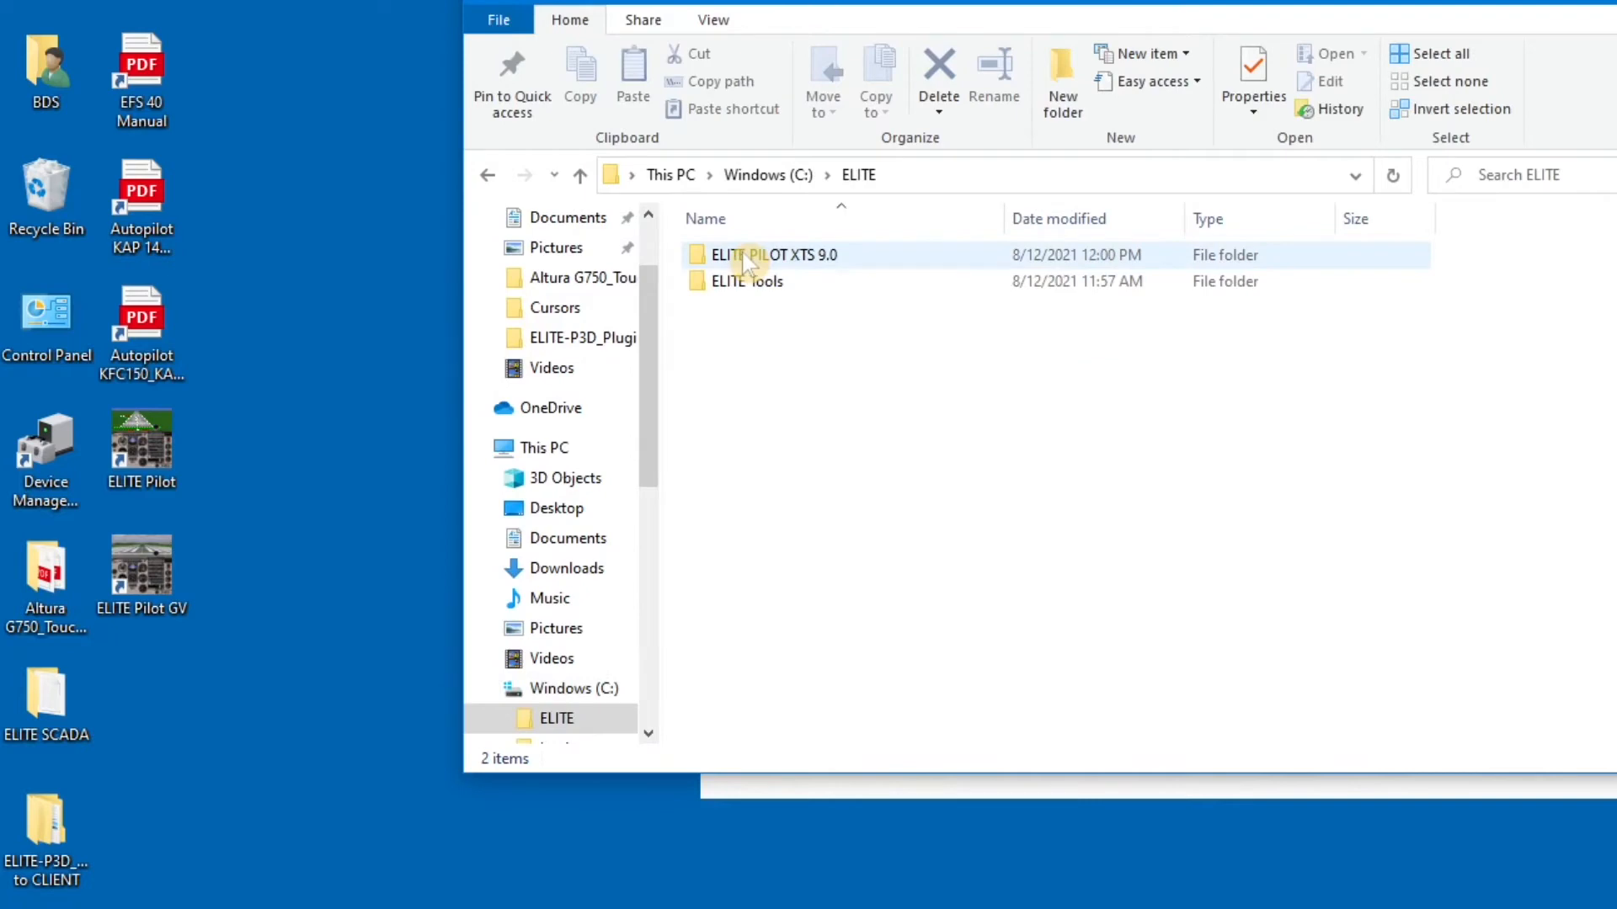
double_click(838, 259)
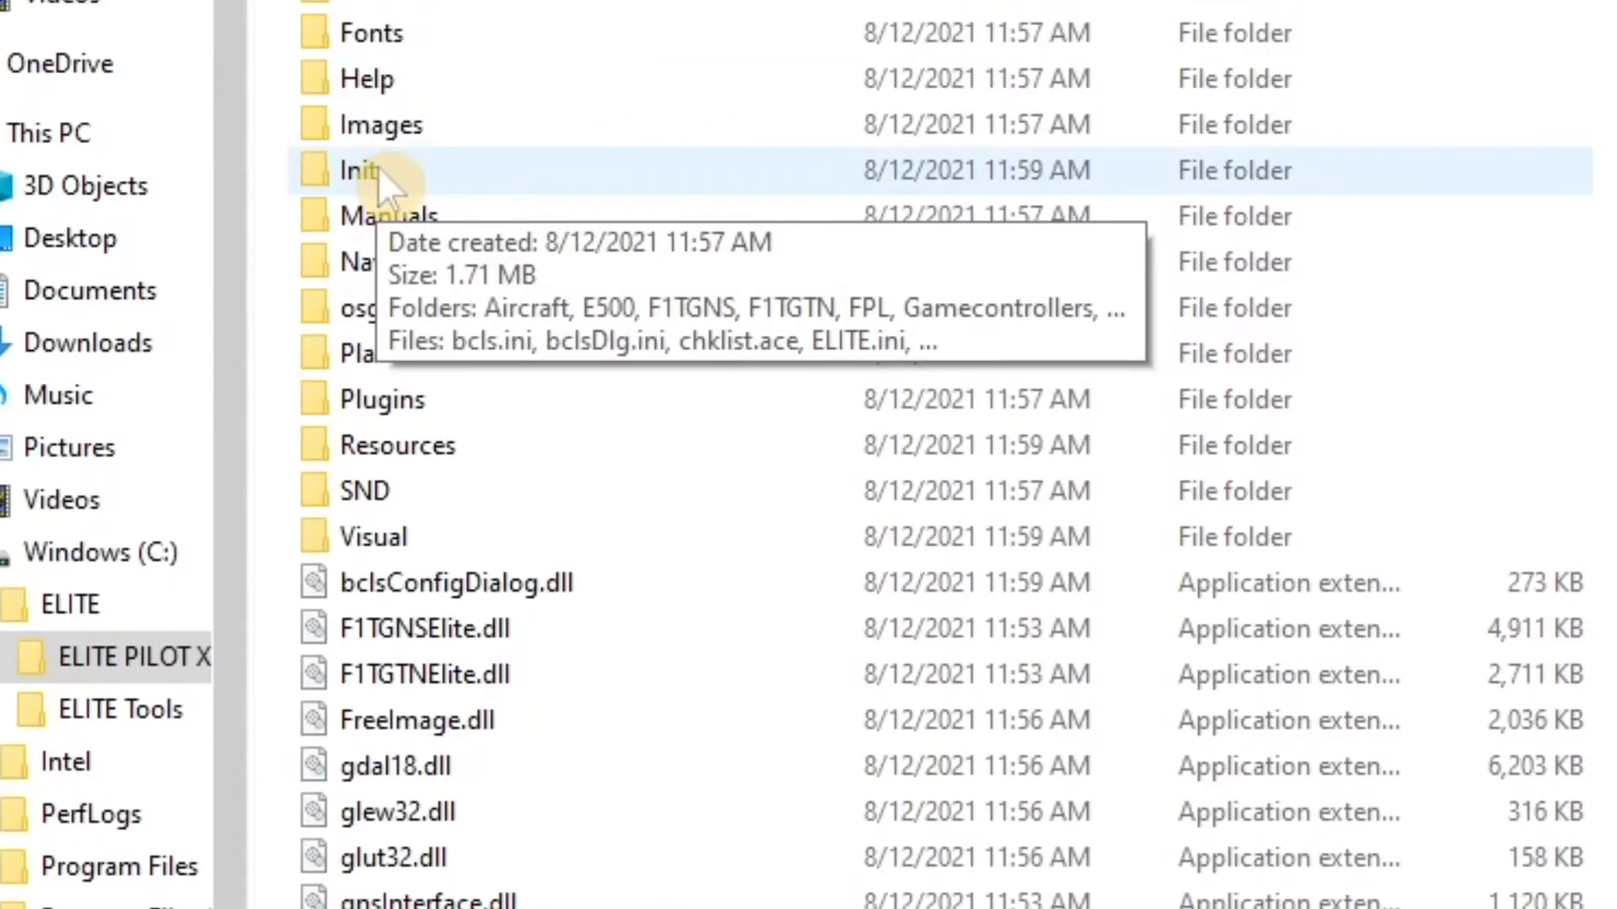
double_click(267, 356)
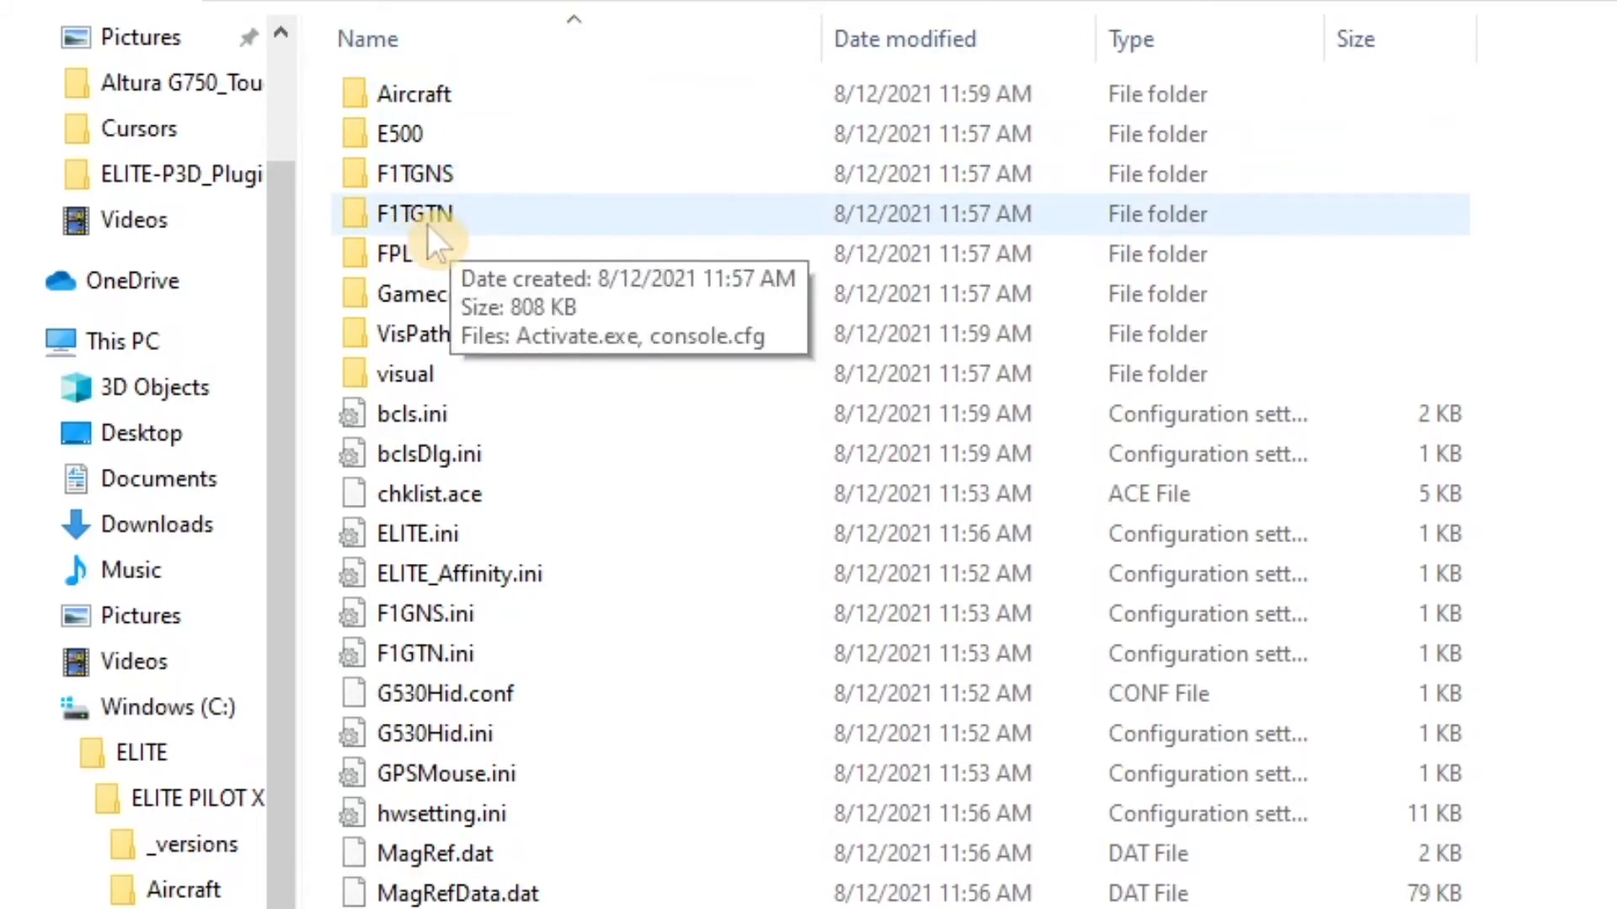
double_click(463, 170)
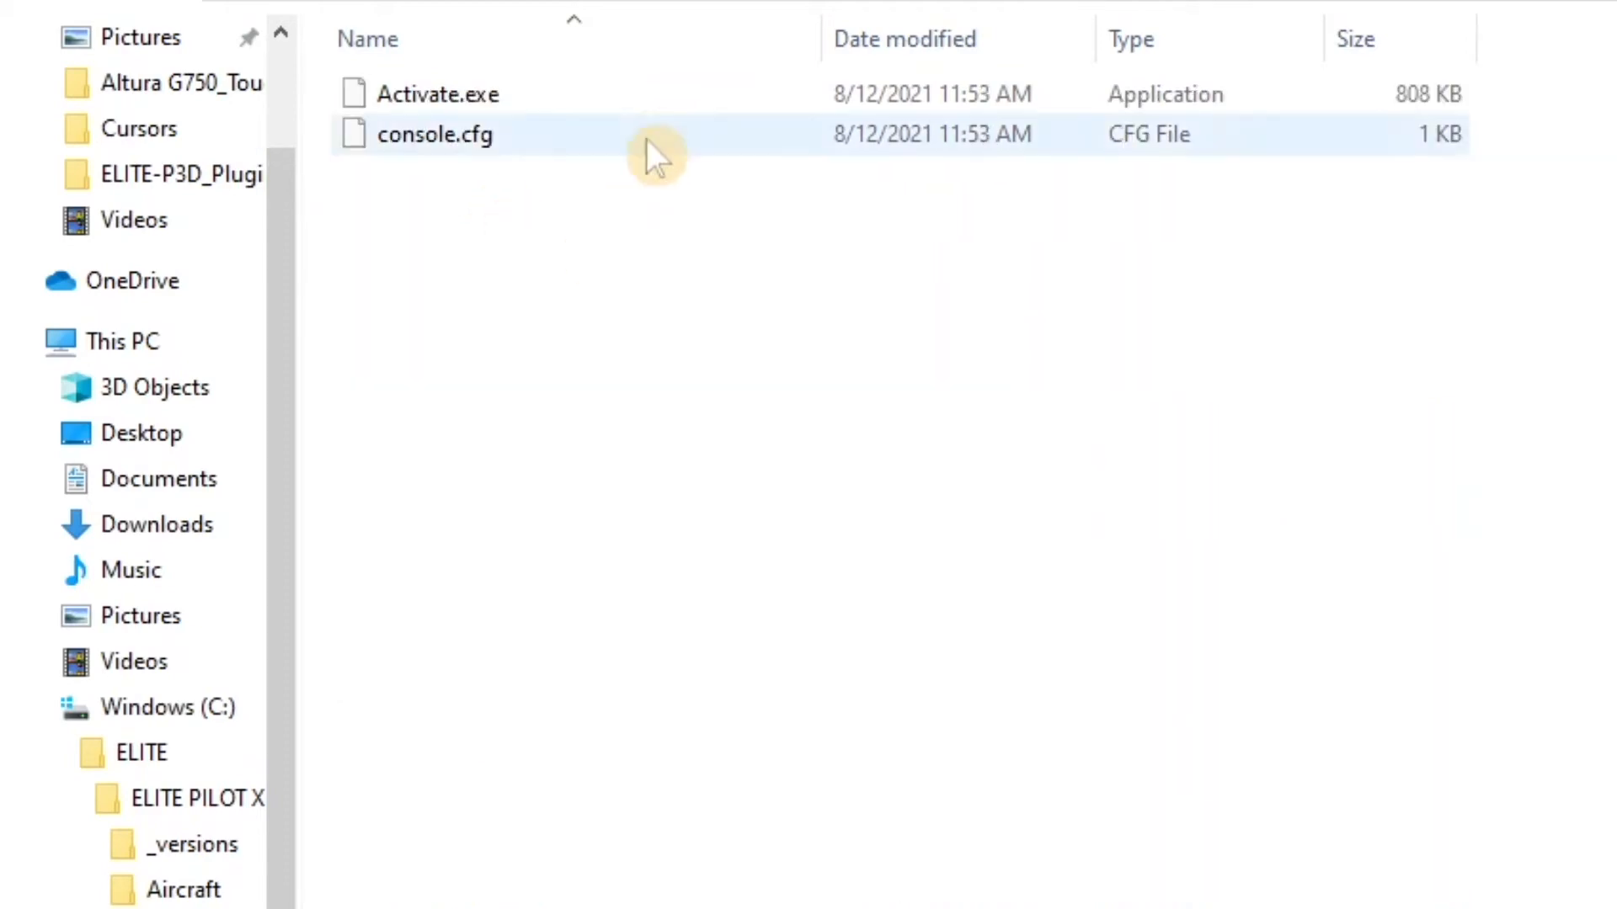
double_click(483, 89)
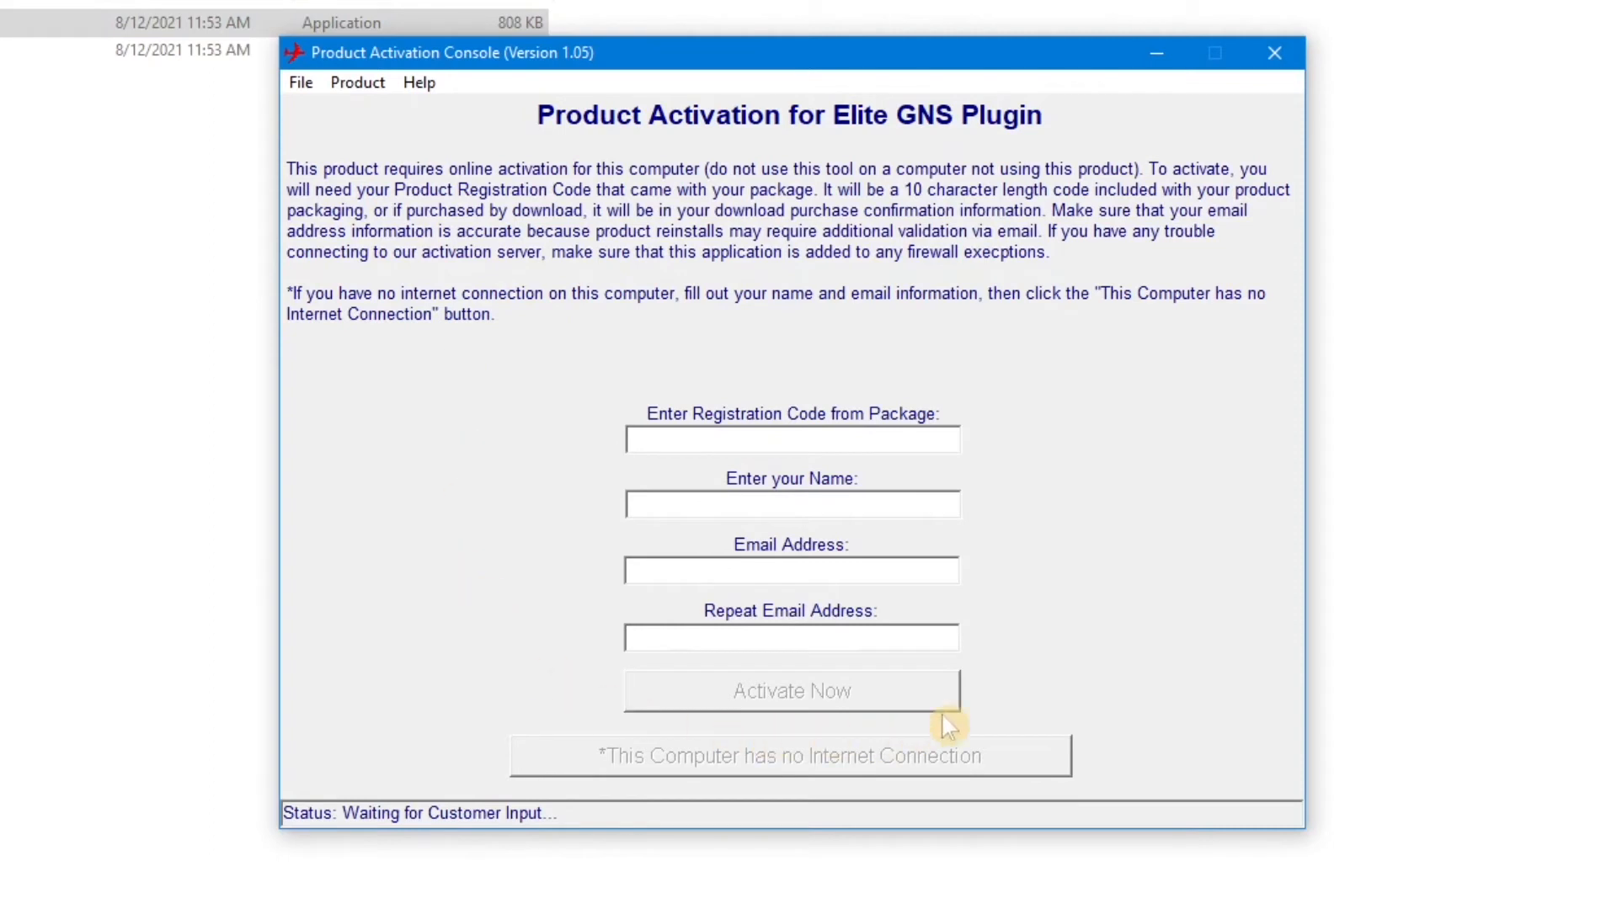
- Enter the copied registration code in the Elite GNS Plugin activation console, then close the console and the Init folder
right_click(699, 434)
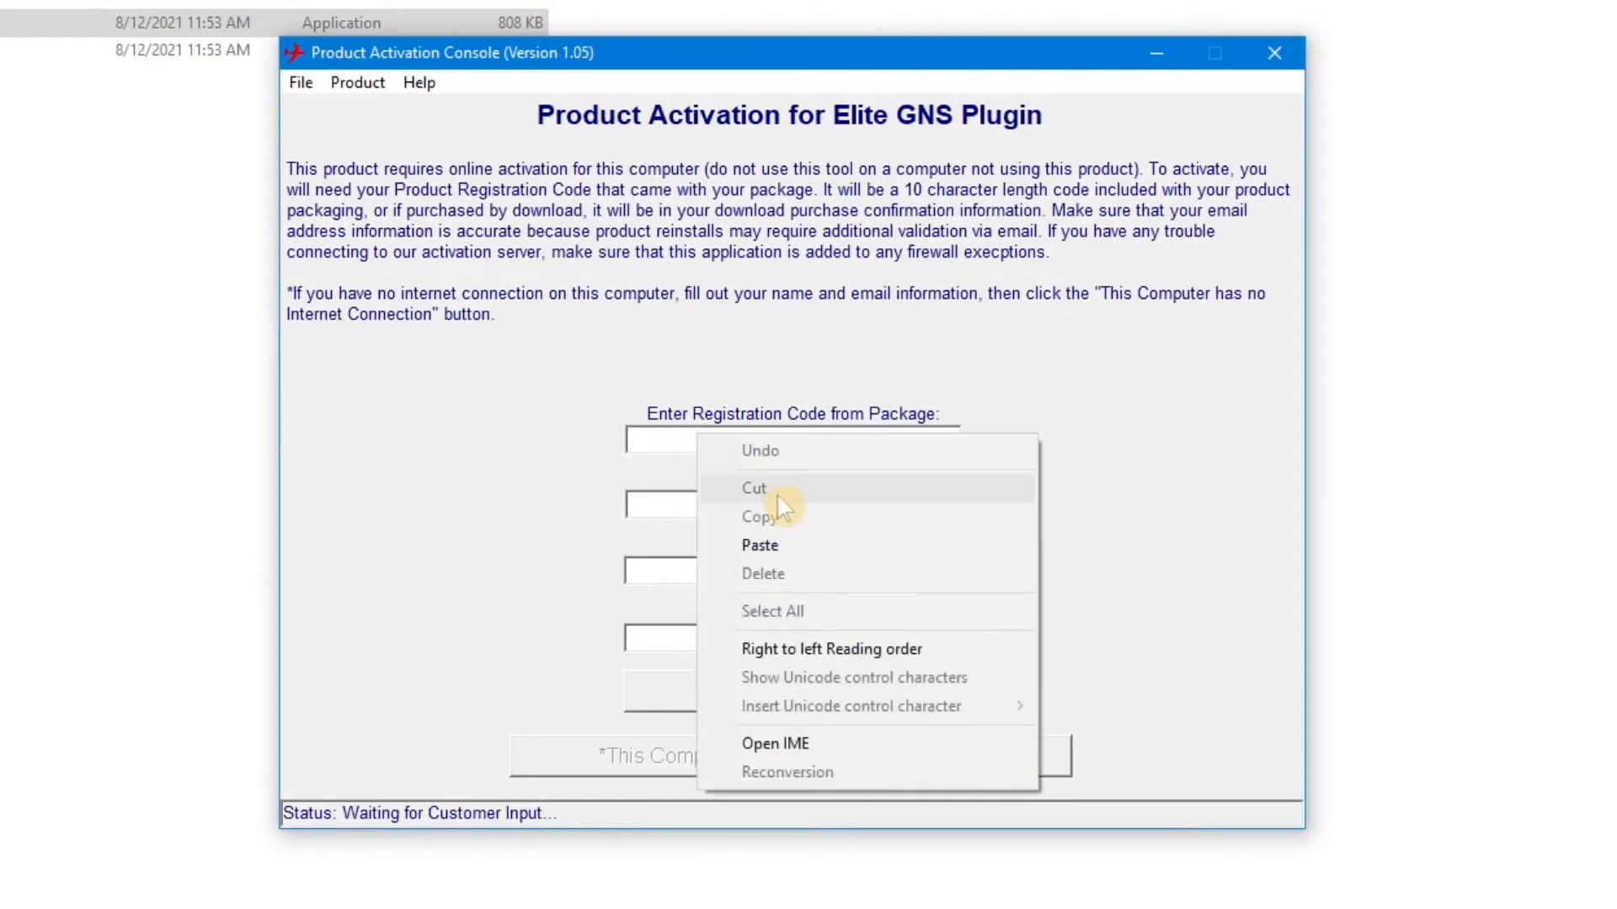
click(783, 546)
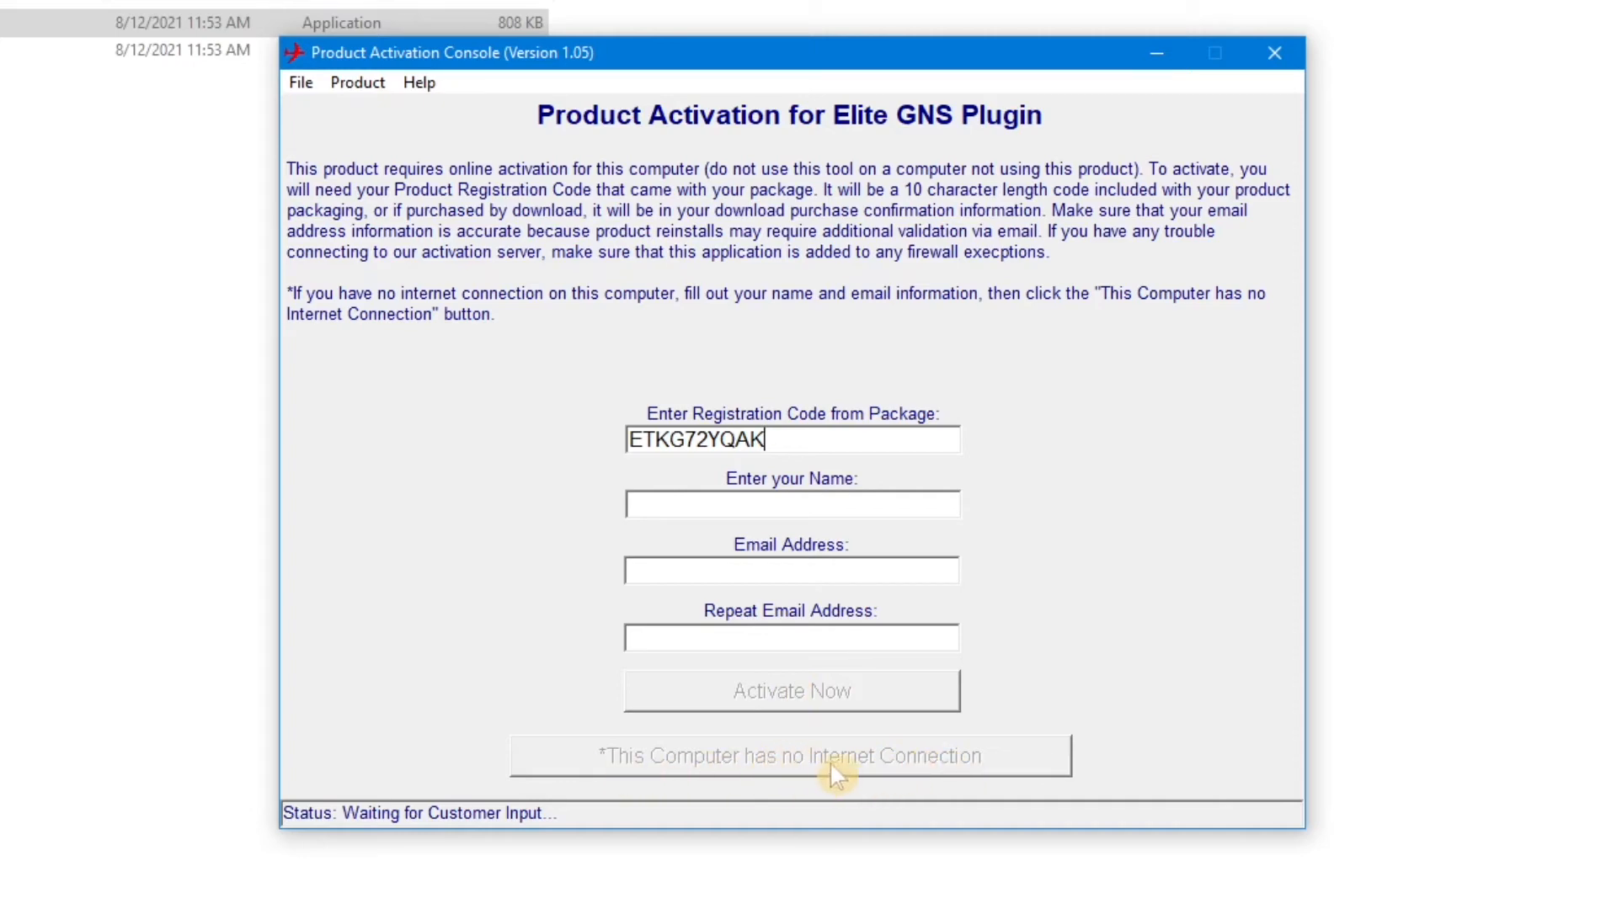
click(1274, 54)
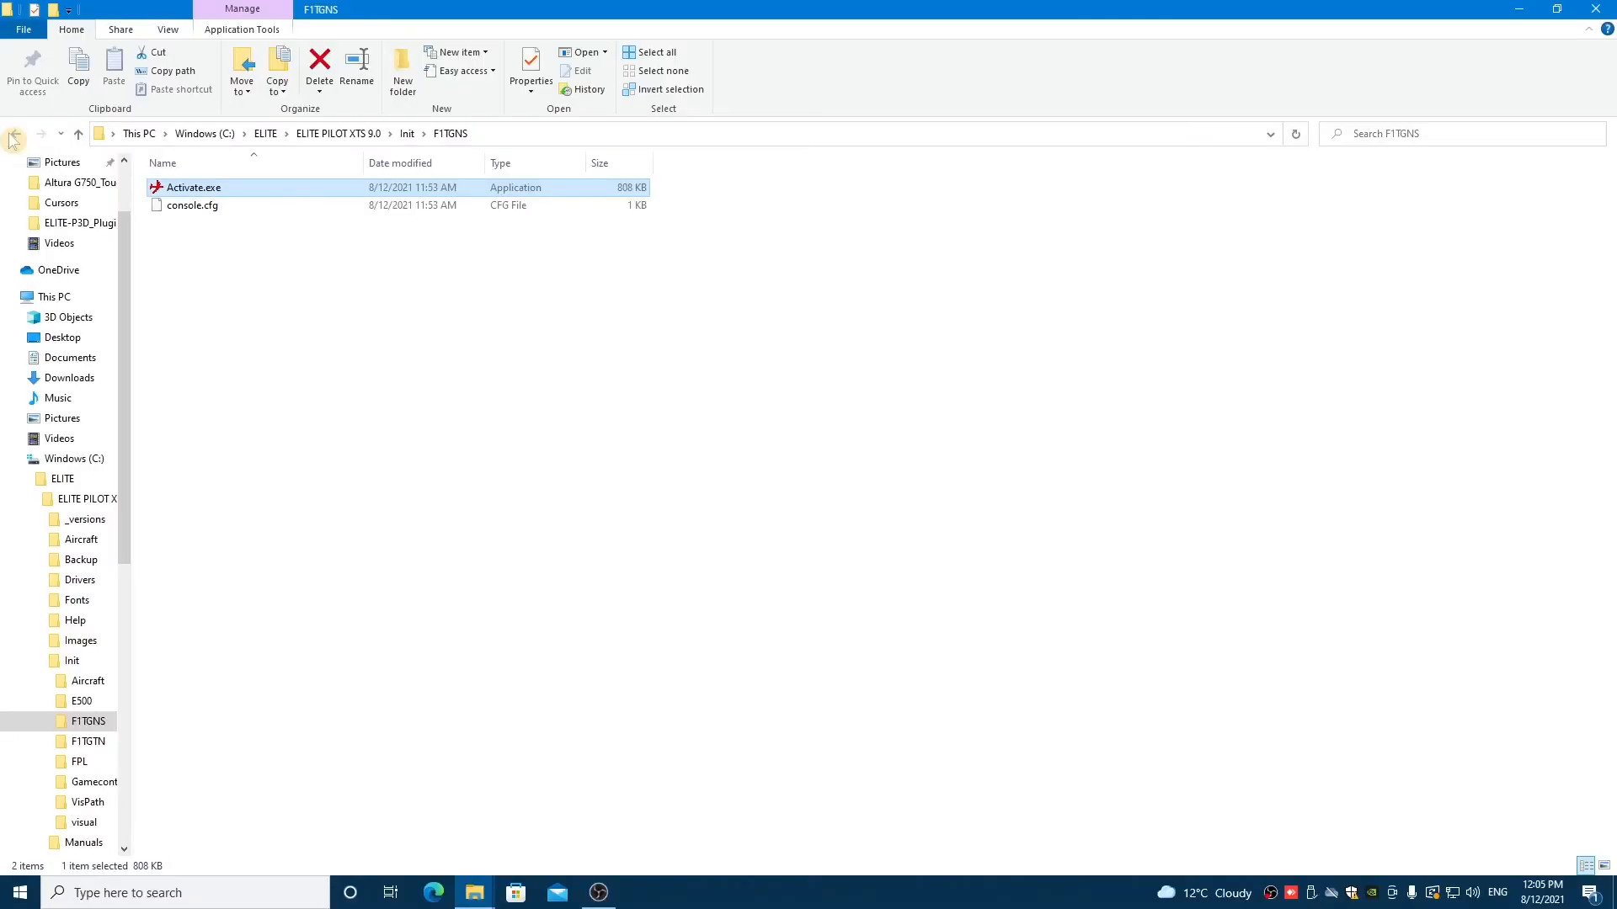
click(14, 135)
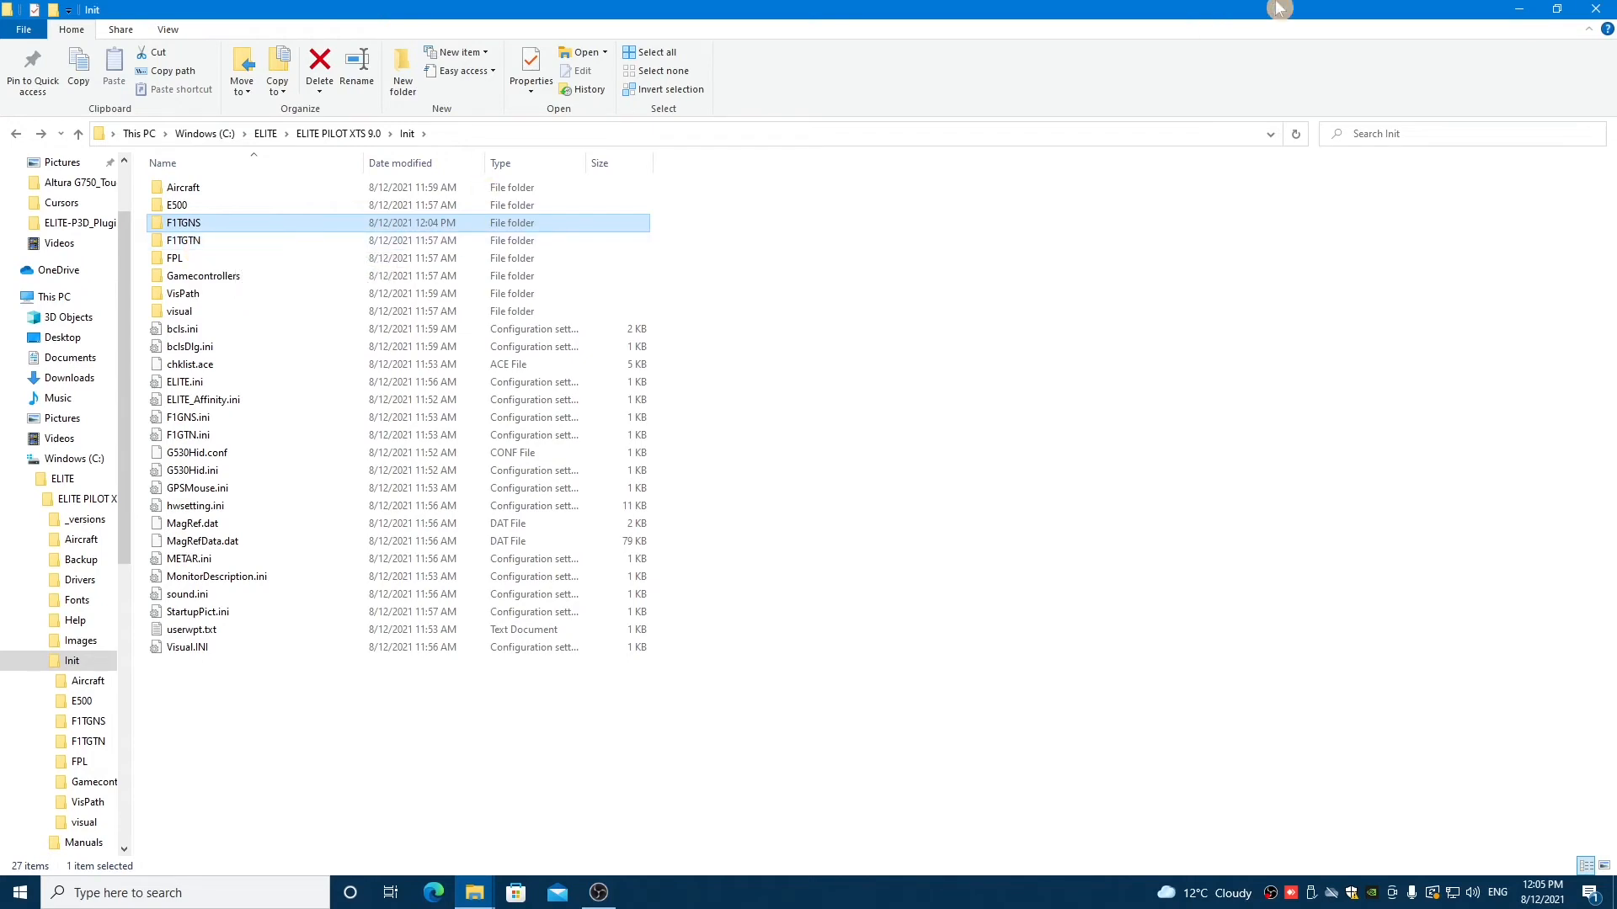
click(1588, 15)
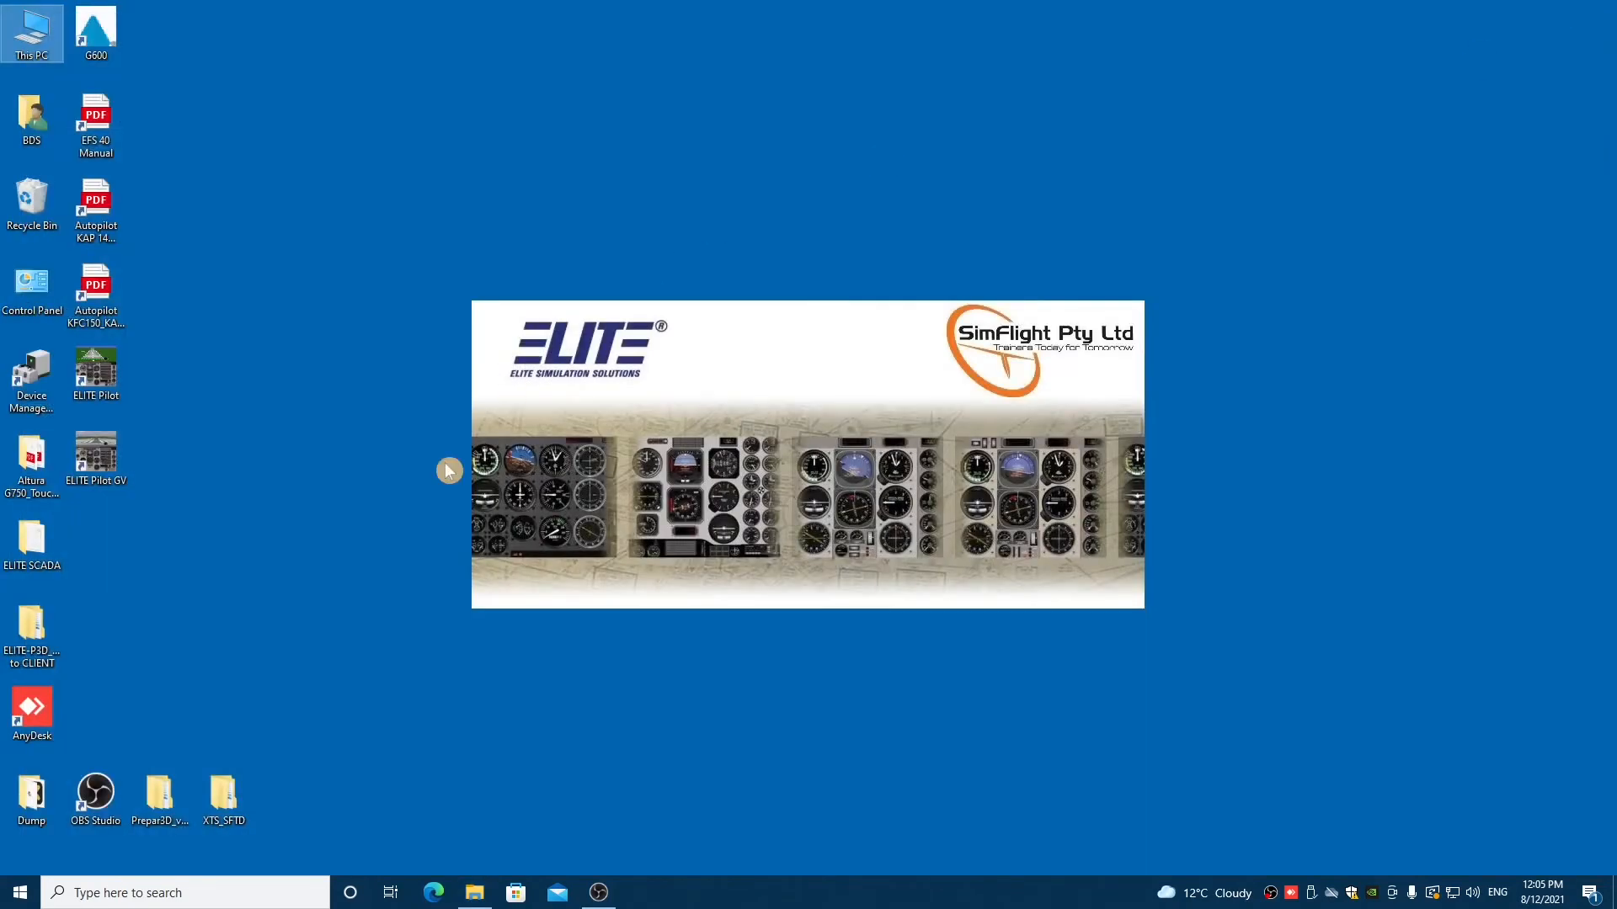
- Open the C++_Redistributables folder on the ELITE (D:) drive to view its installers
double_click(32, 33)
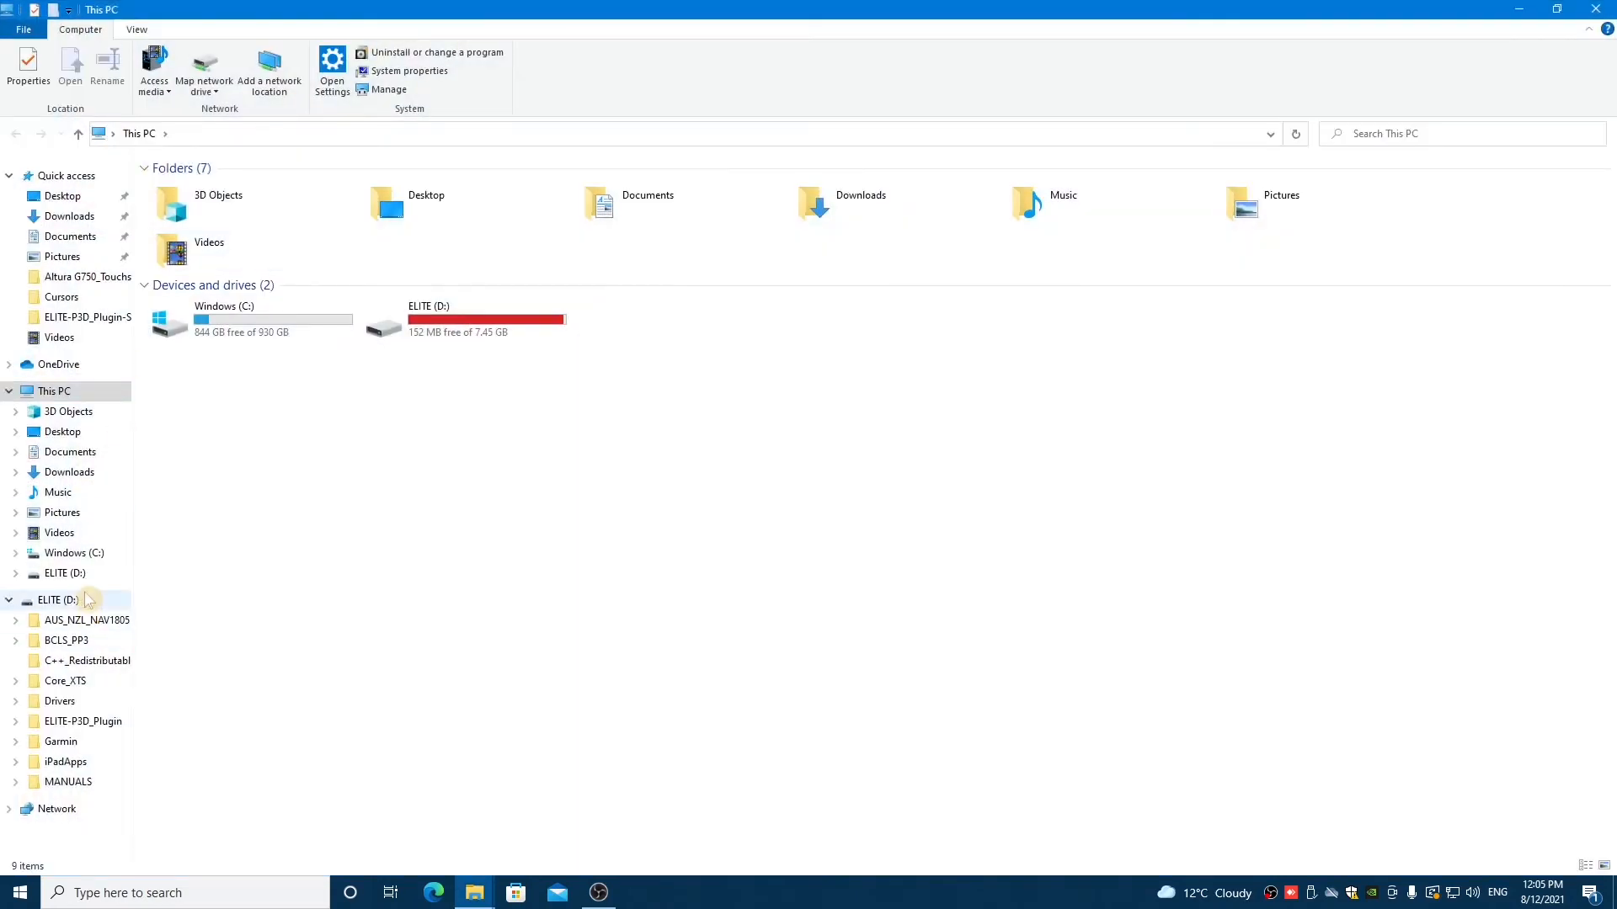
click(59, 600)
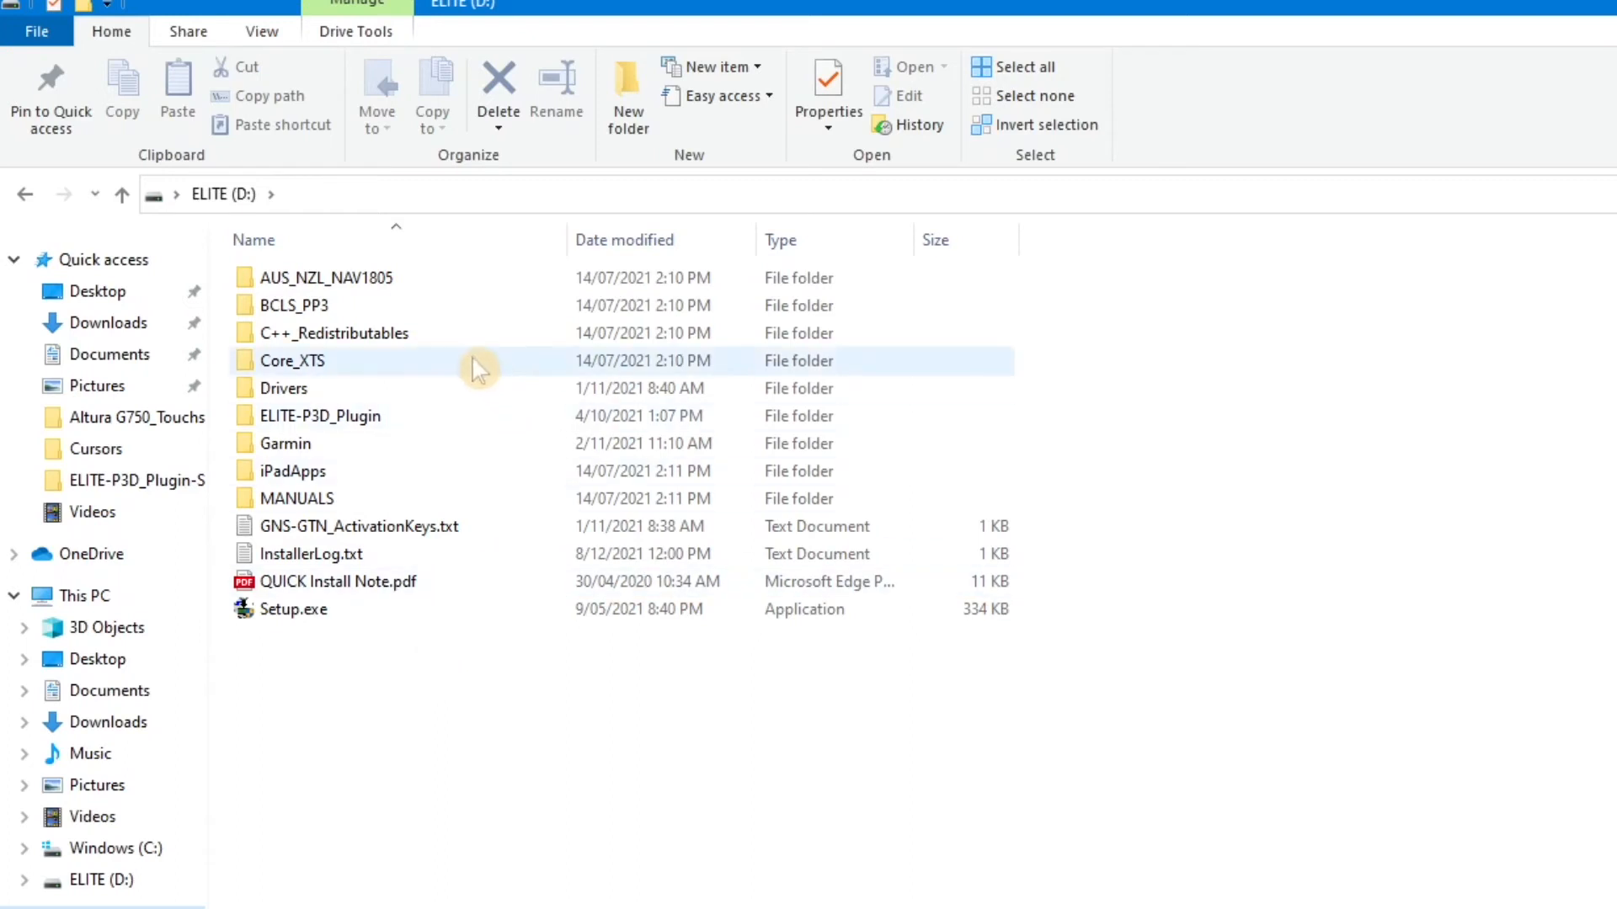
mouse_move(477, 366)
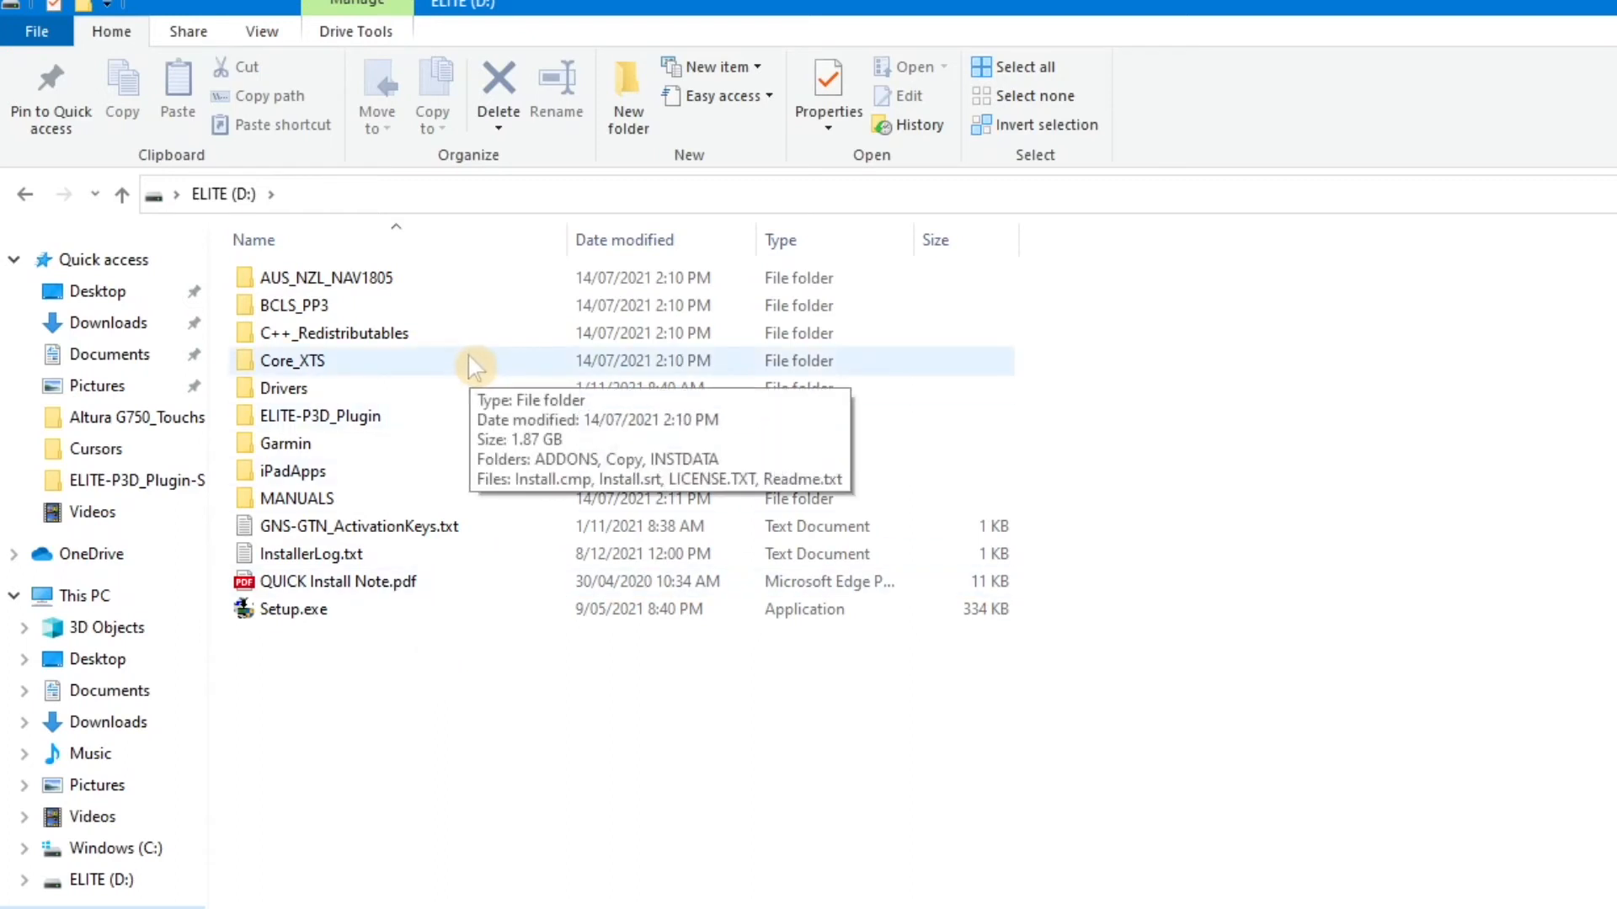
double_click(400, 331)
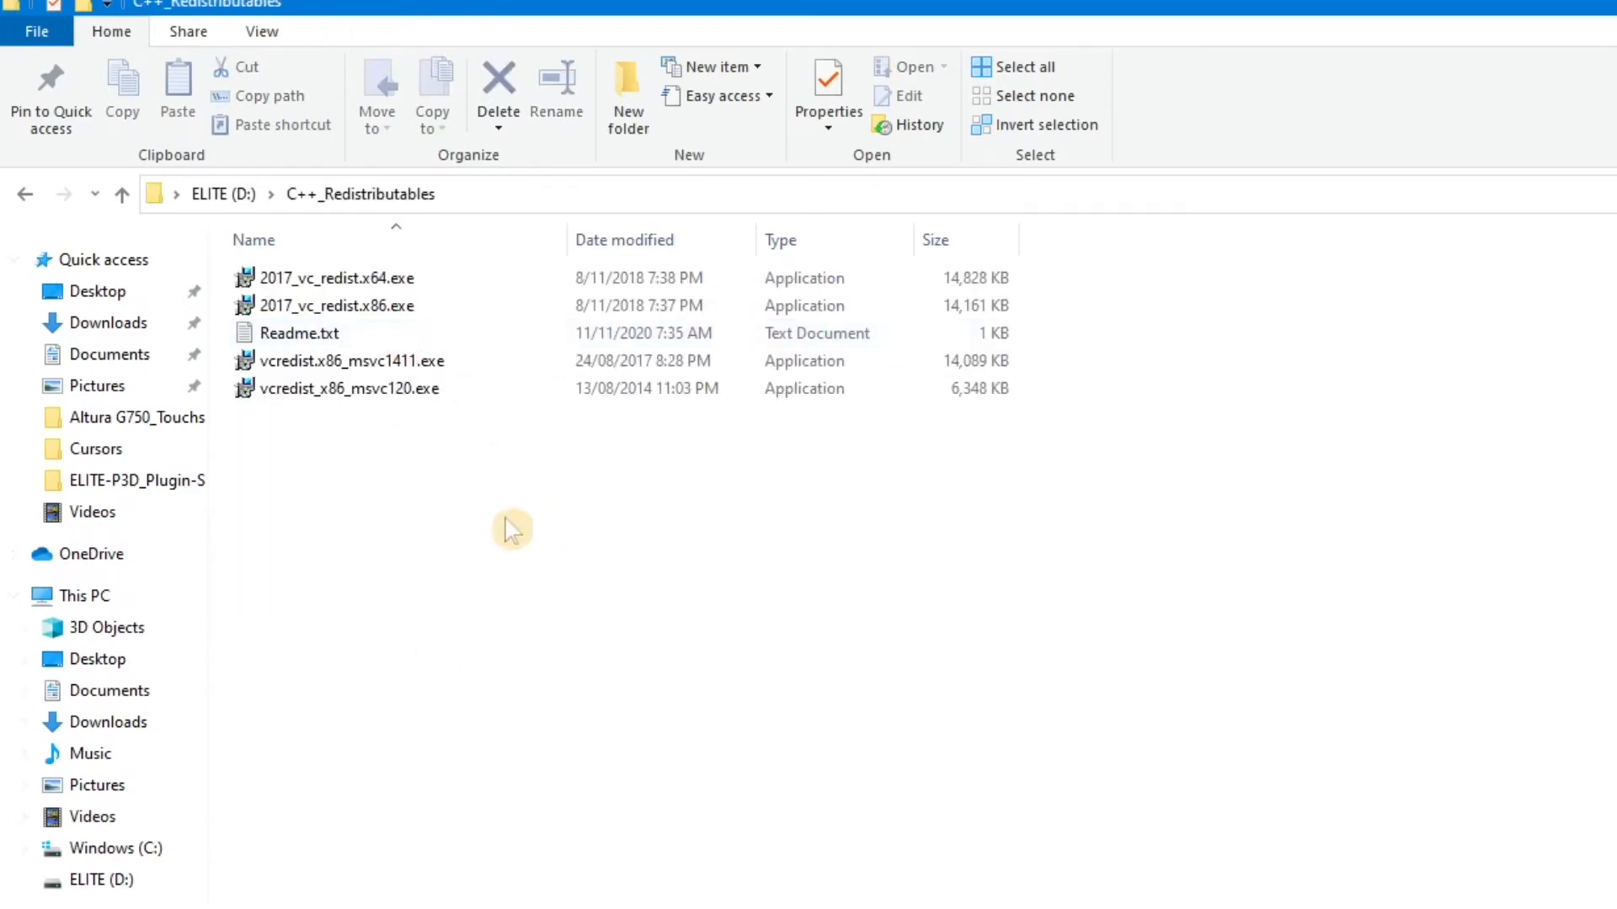
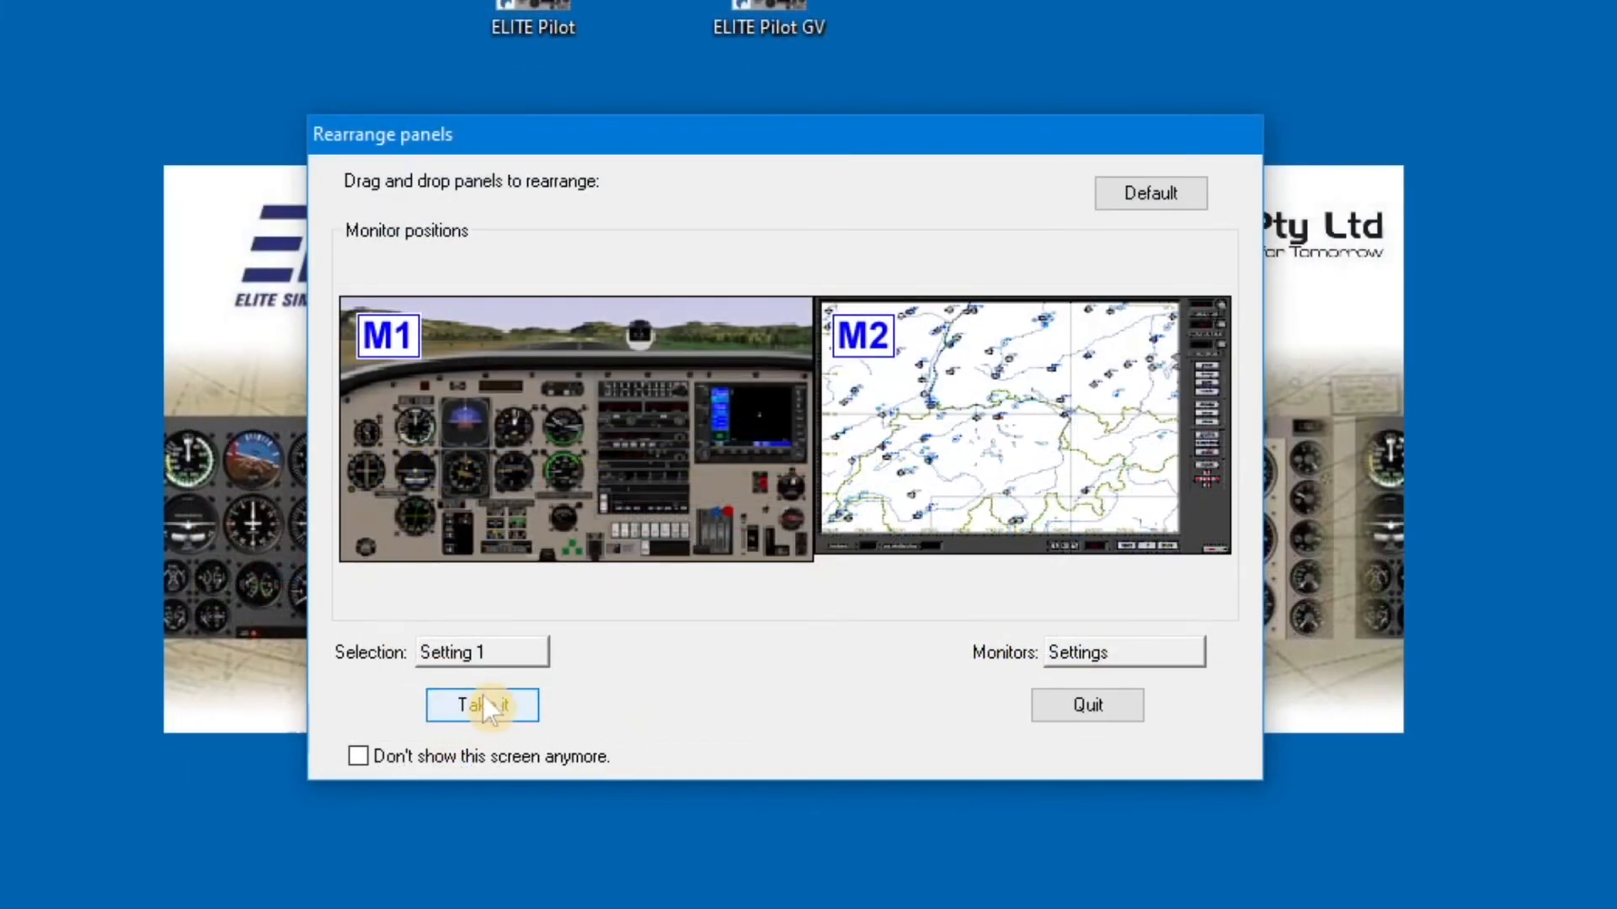
- Accept the Setting 1 monitor arrangement and browse the available airplane modules
click(485, 705)
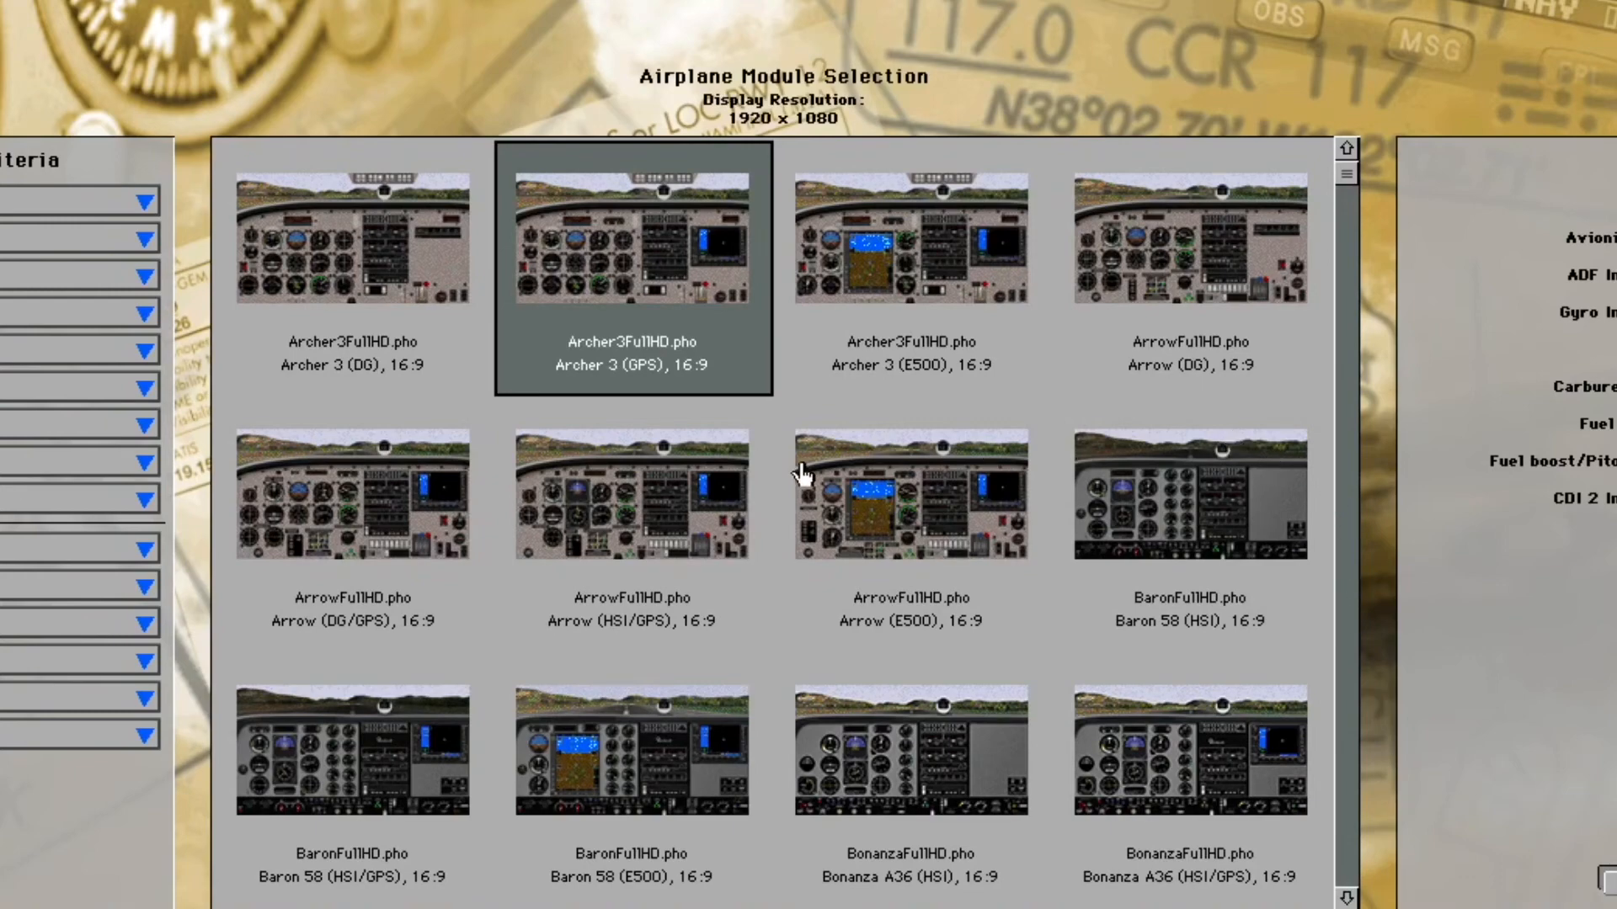
scroll(800, 480, down, 6)
scroll(796, 493, up, 6)
- Select the Archer 3 (E500) module and examine its E500 Style options
click(887, 247)
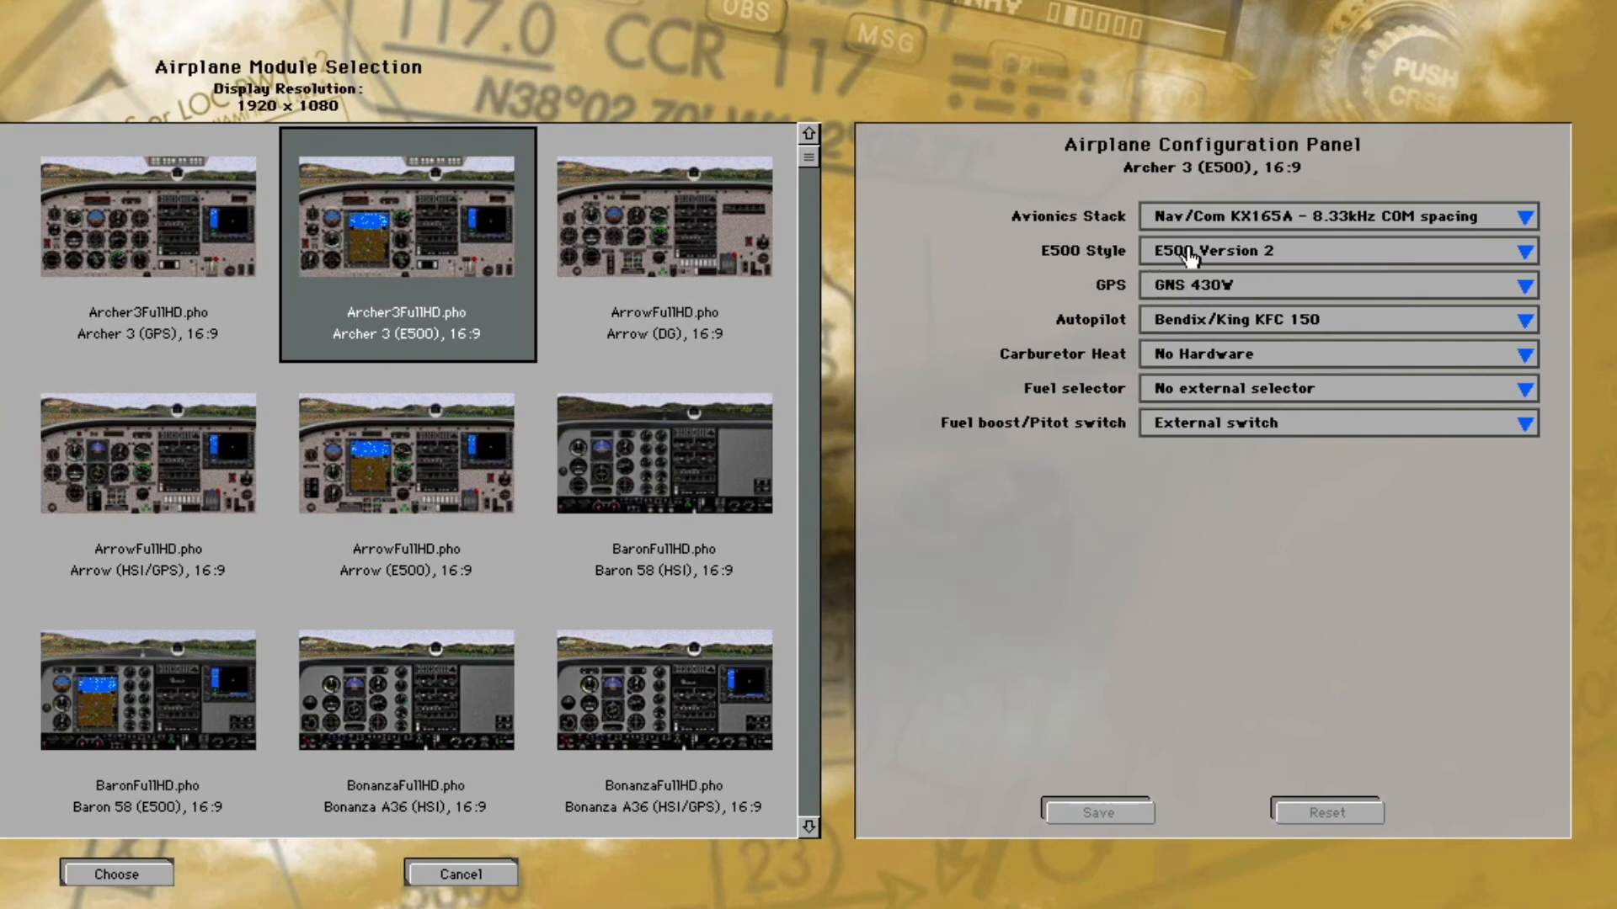
click(1187, 252)
click(1189, 252)
click(1212, 250)
click(1209, 251)
- Load the Archer 3 (GPS) airplane module with its GPS set to GNS 430W and the configuration saved
click(170, 240)
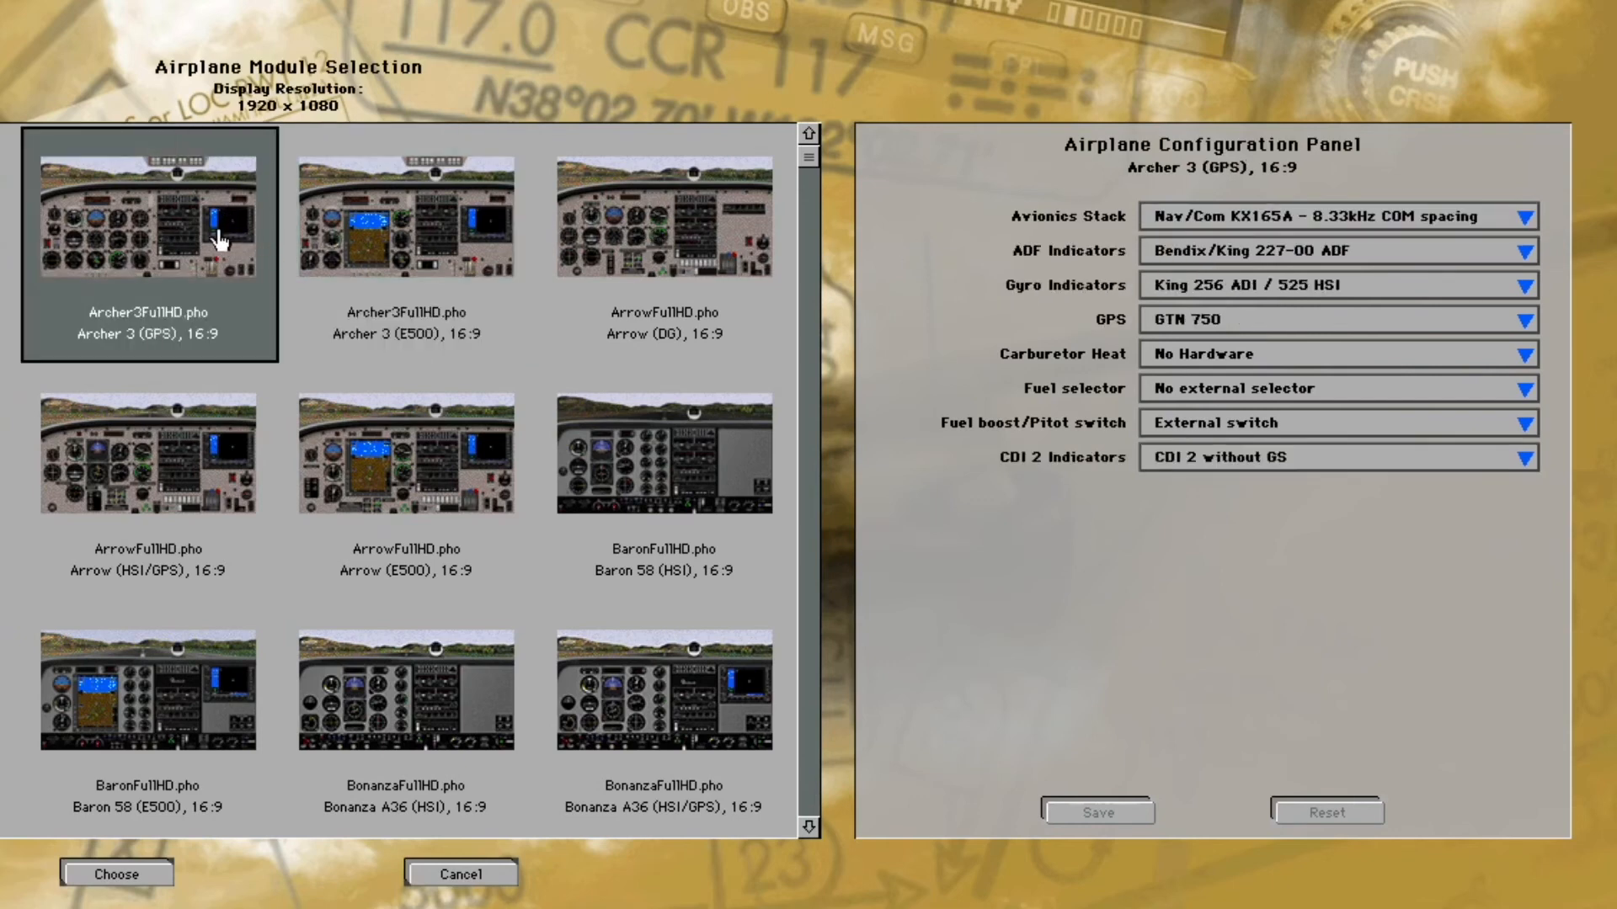
click(1168, 326)
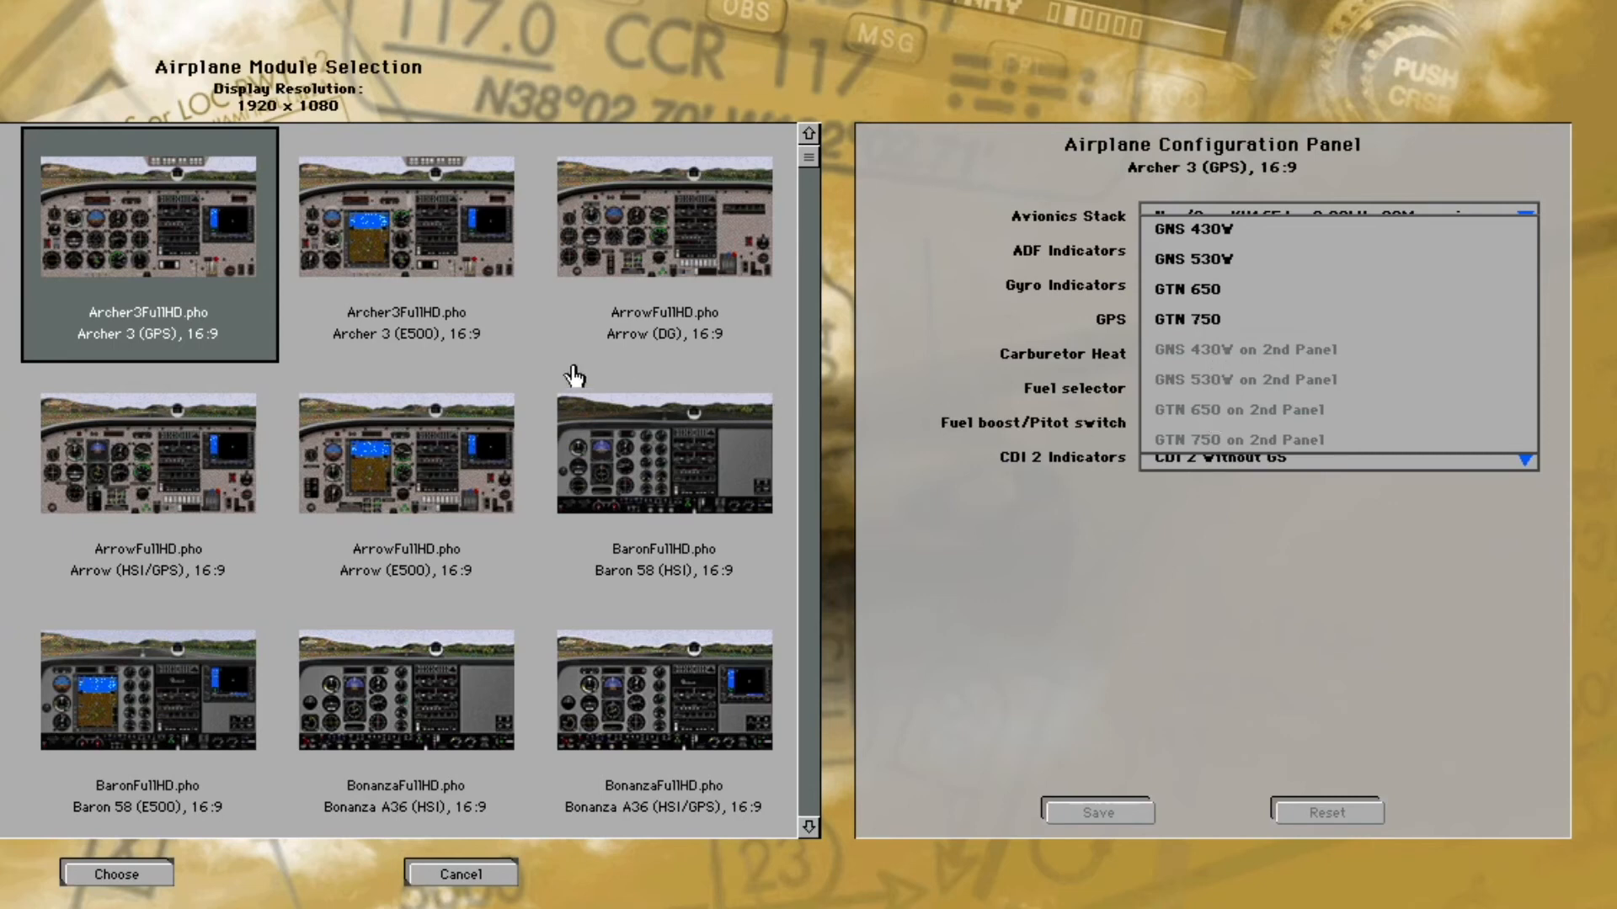
click(192, 252)
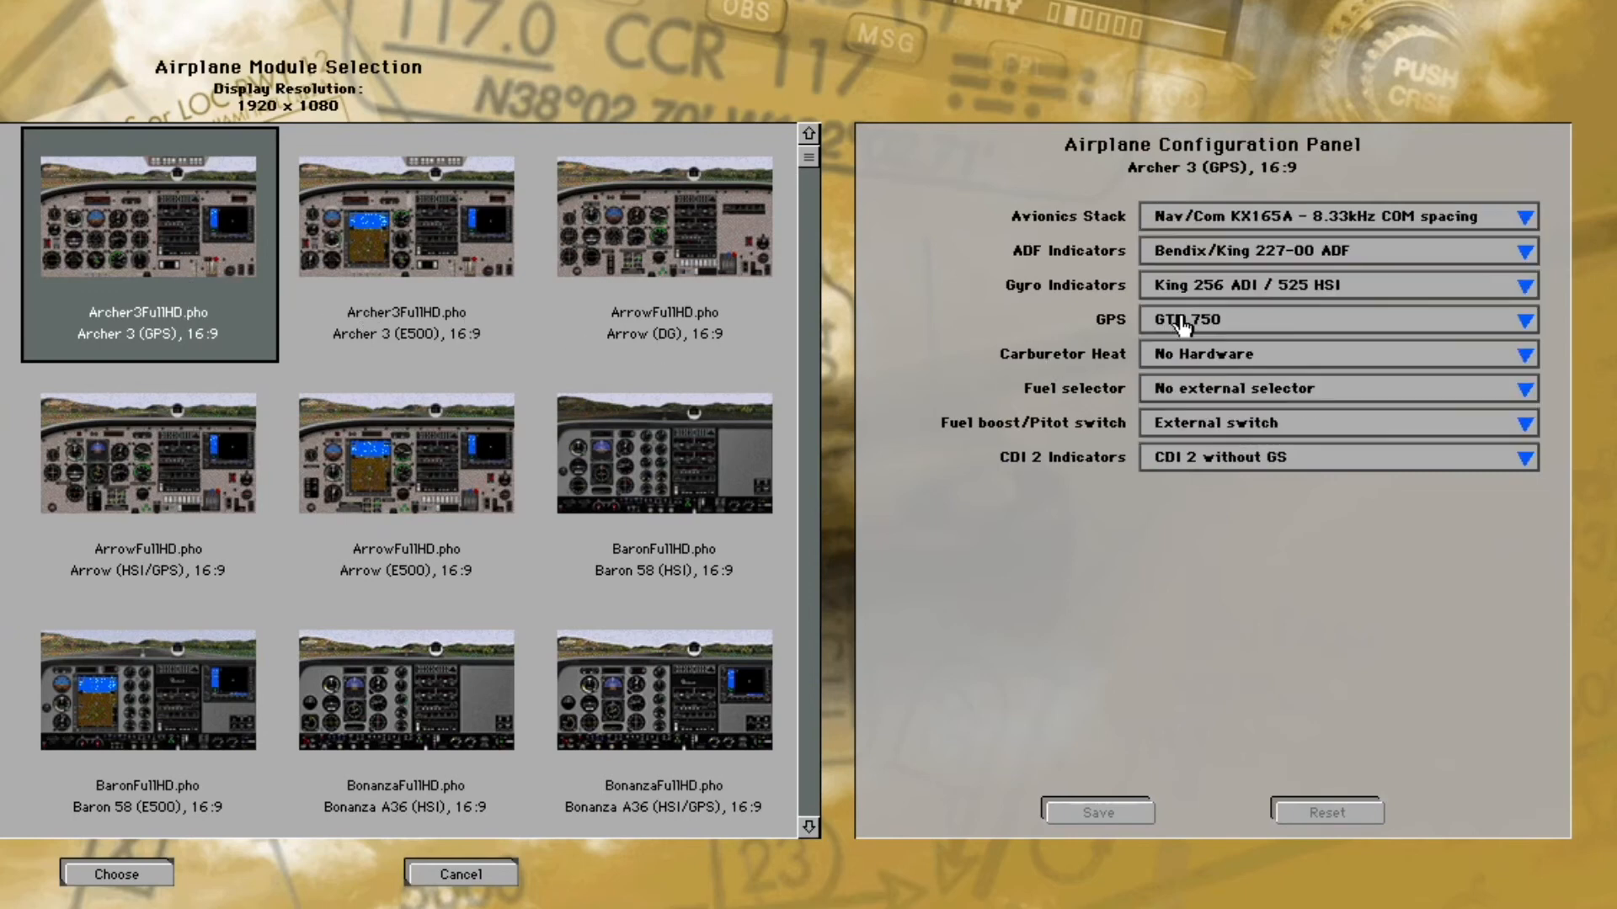
drag(1184, 326, 1188, 245)
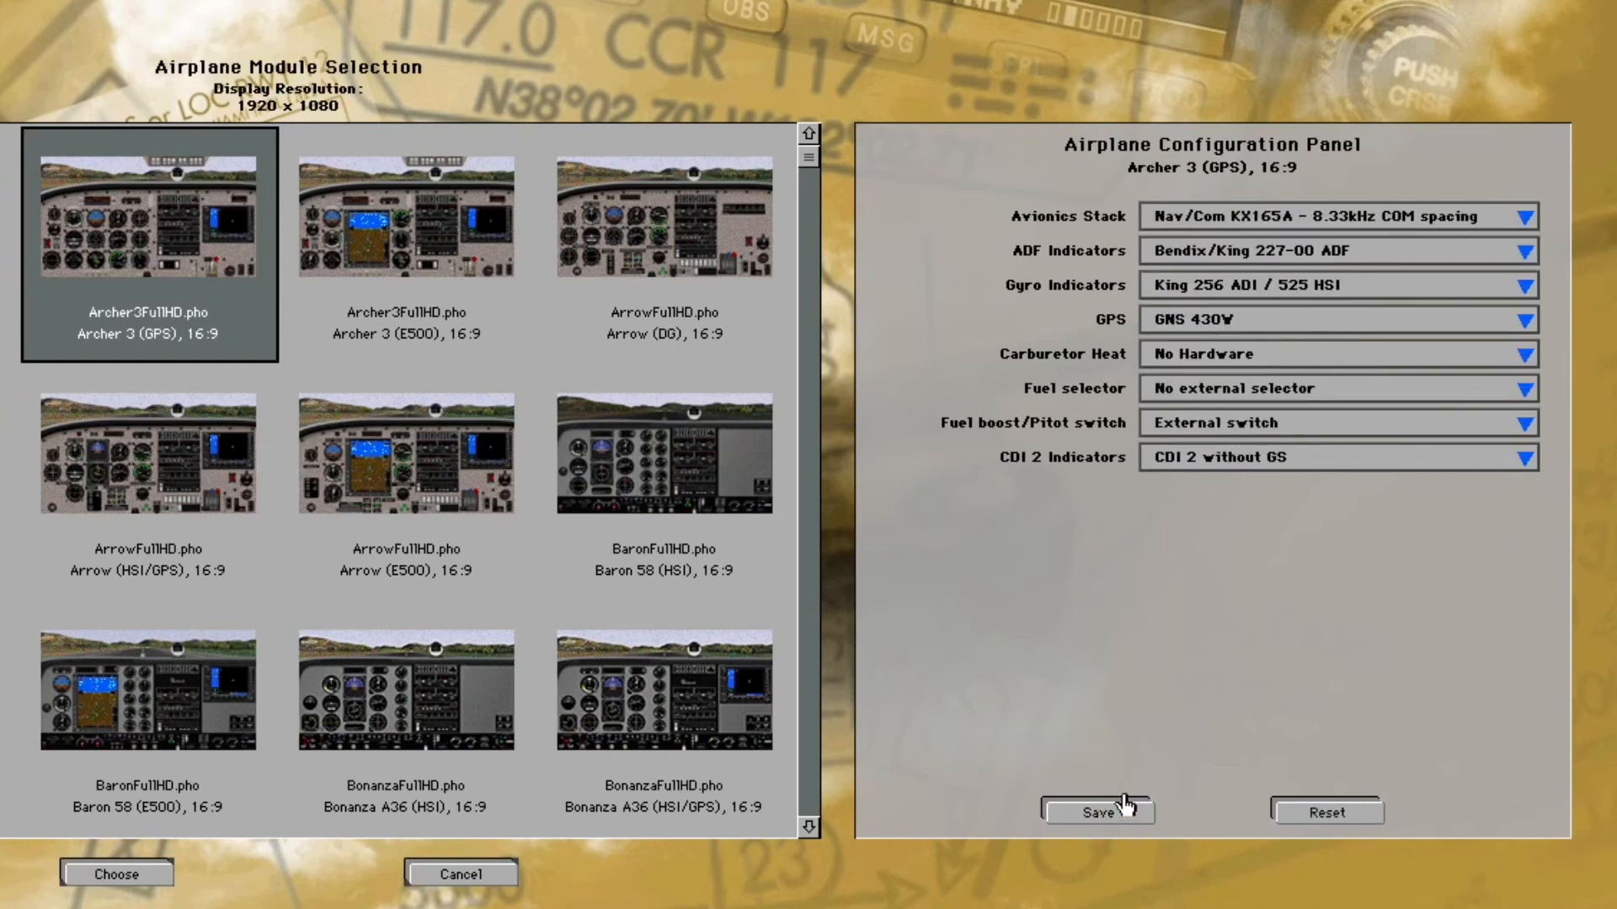
click(1125, 808)
click(122, 876)
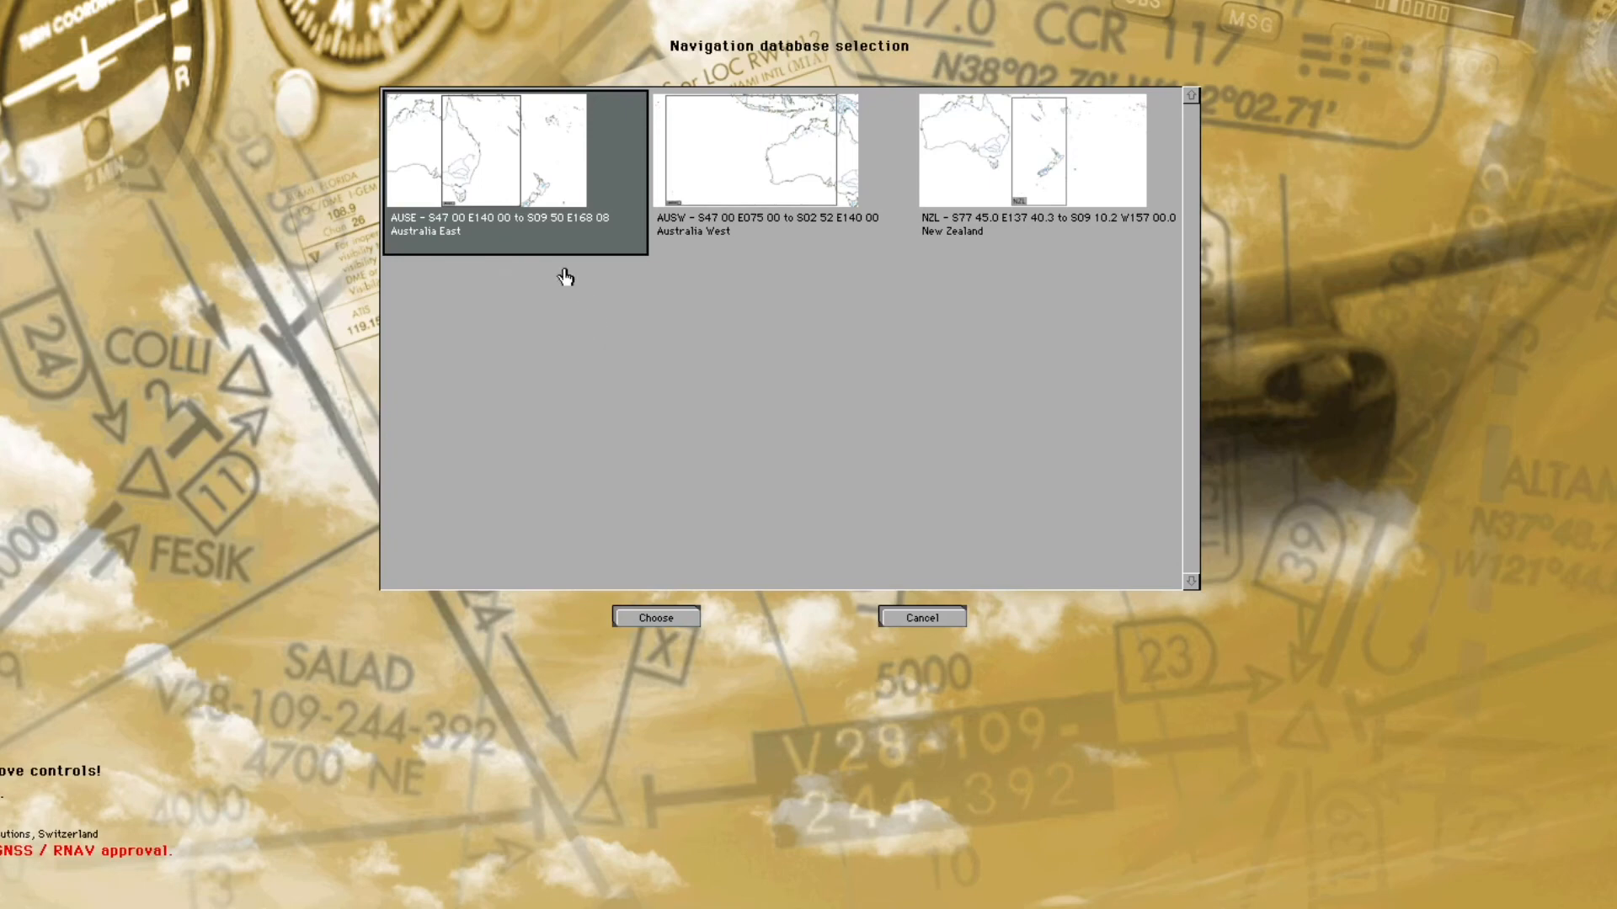
- Choose the Australia East navigation database and continue past the power quadrant and hardware checks to the cockpit
click(664, 623)
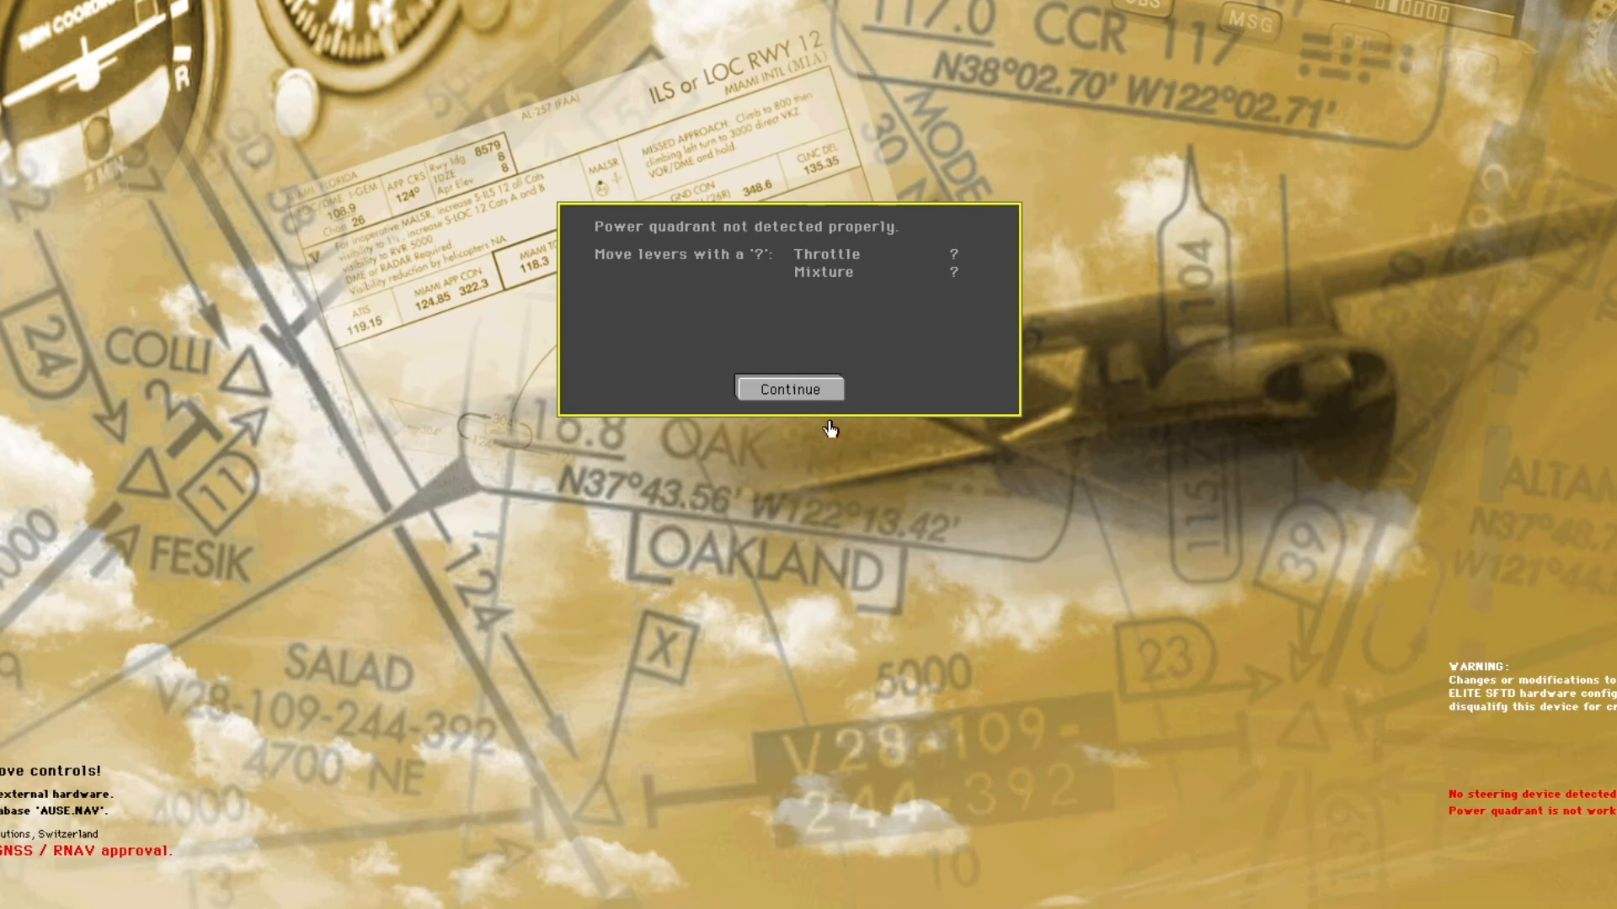
click(787, 389)
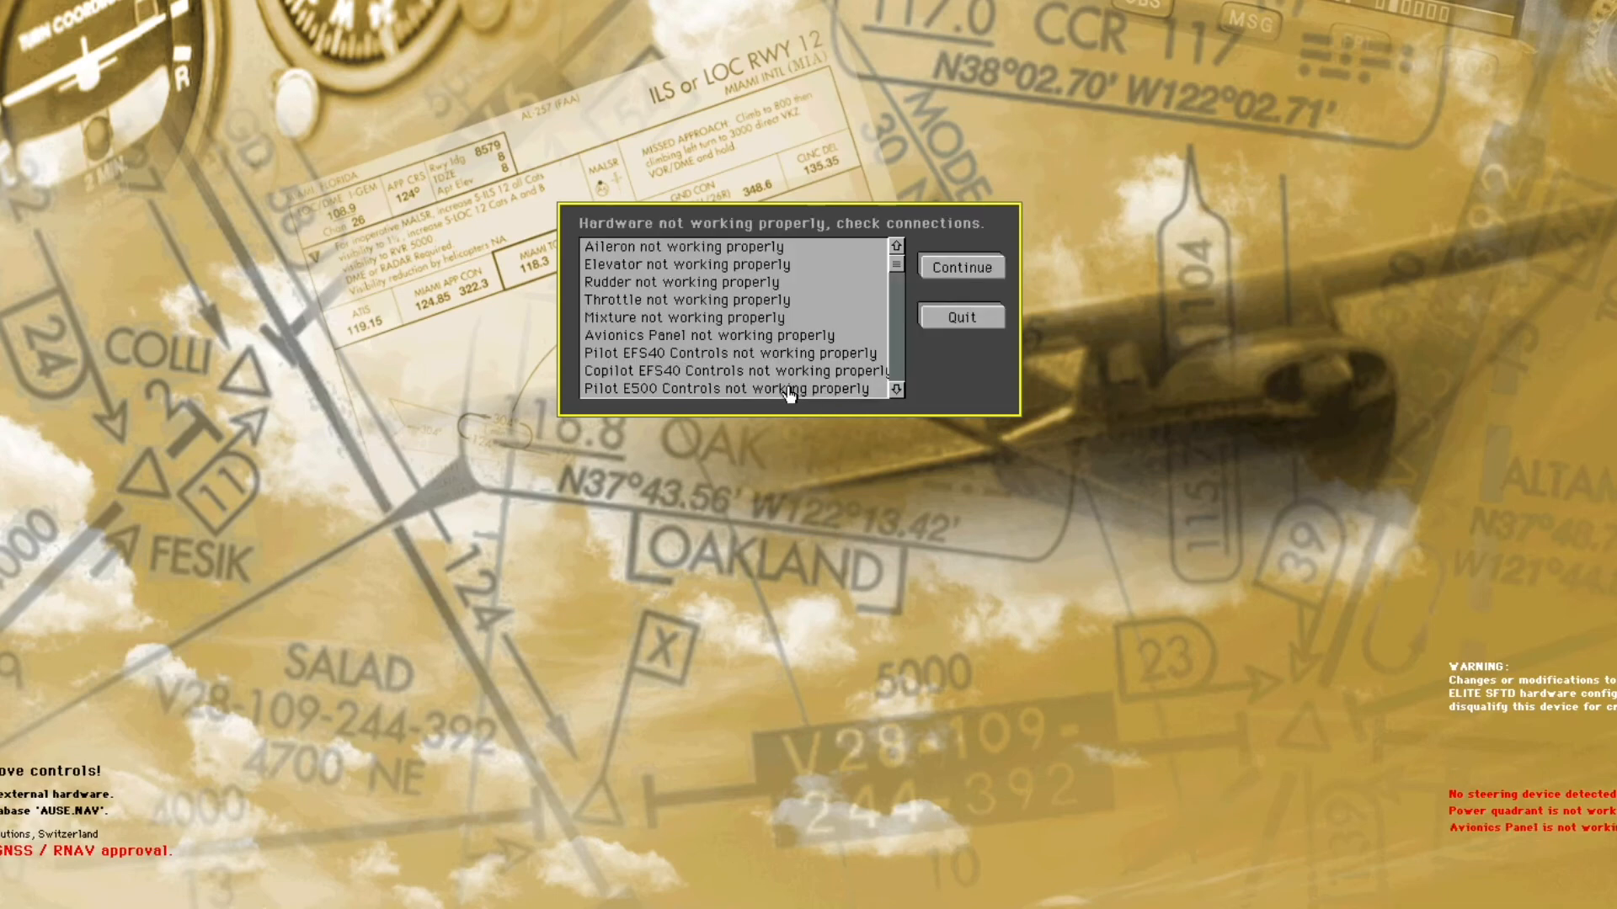
click(972, 271)
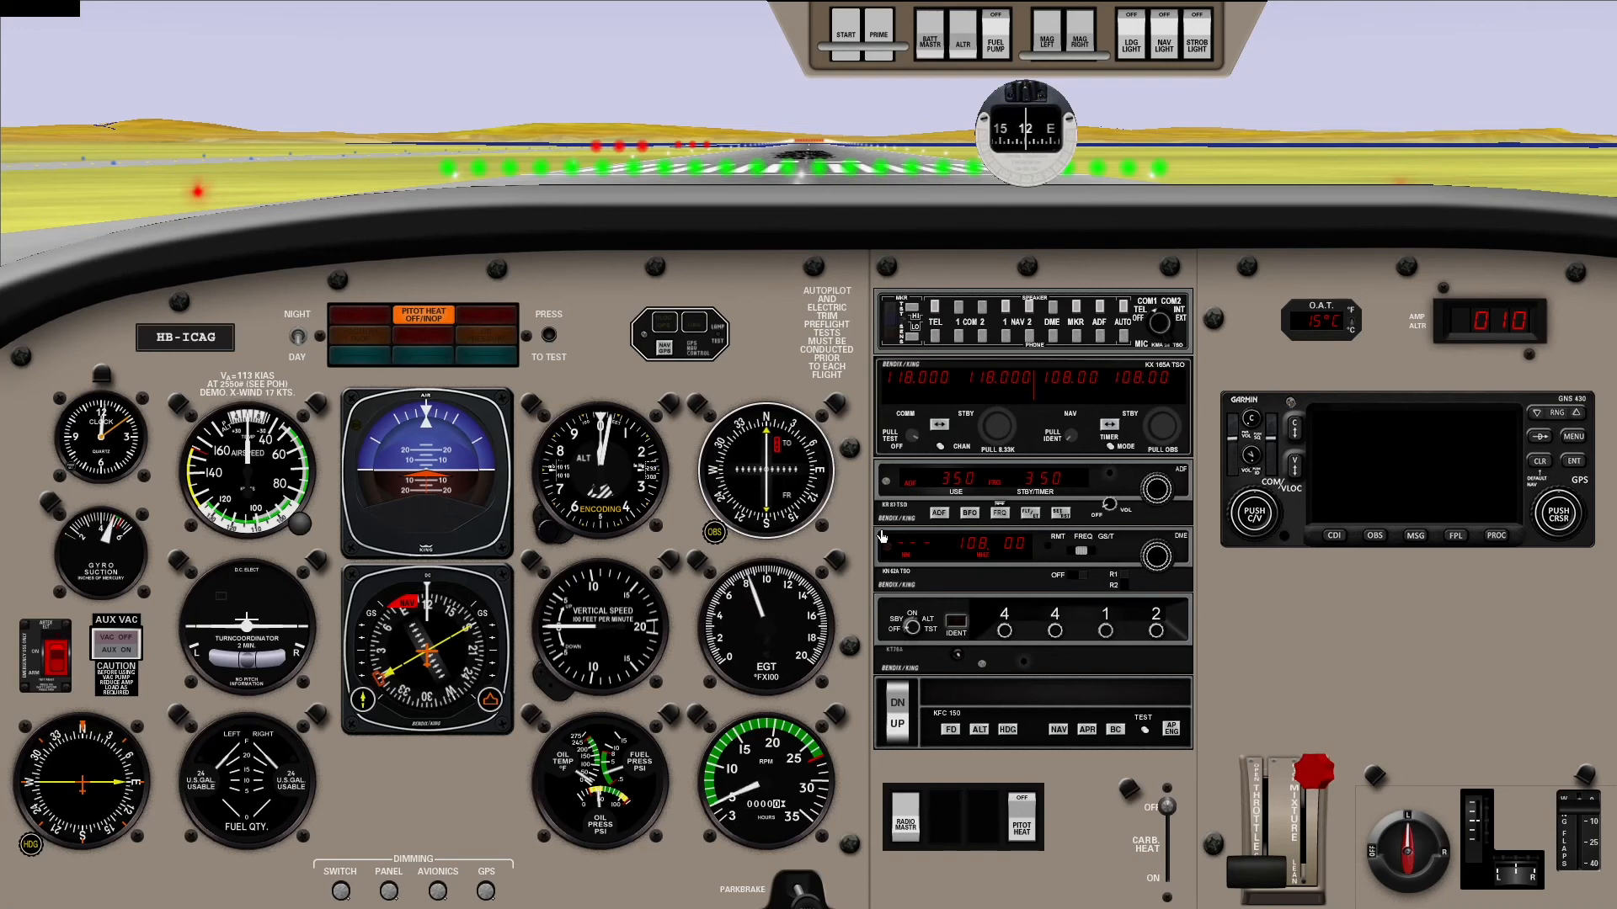
- Go to the Configuration screen and review the General settings, cancelling without changes
right_click(852, 483)
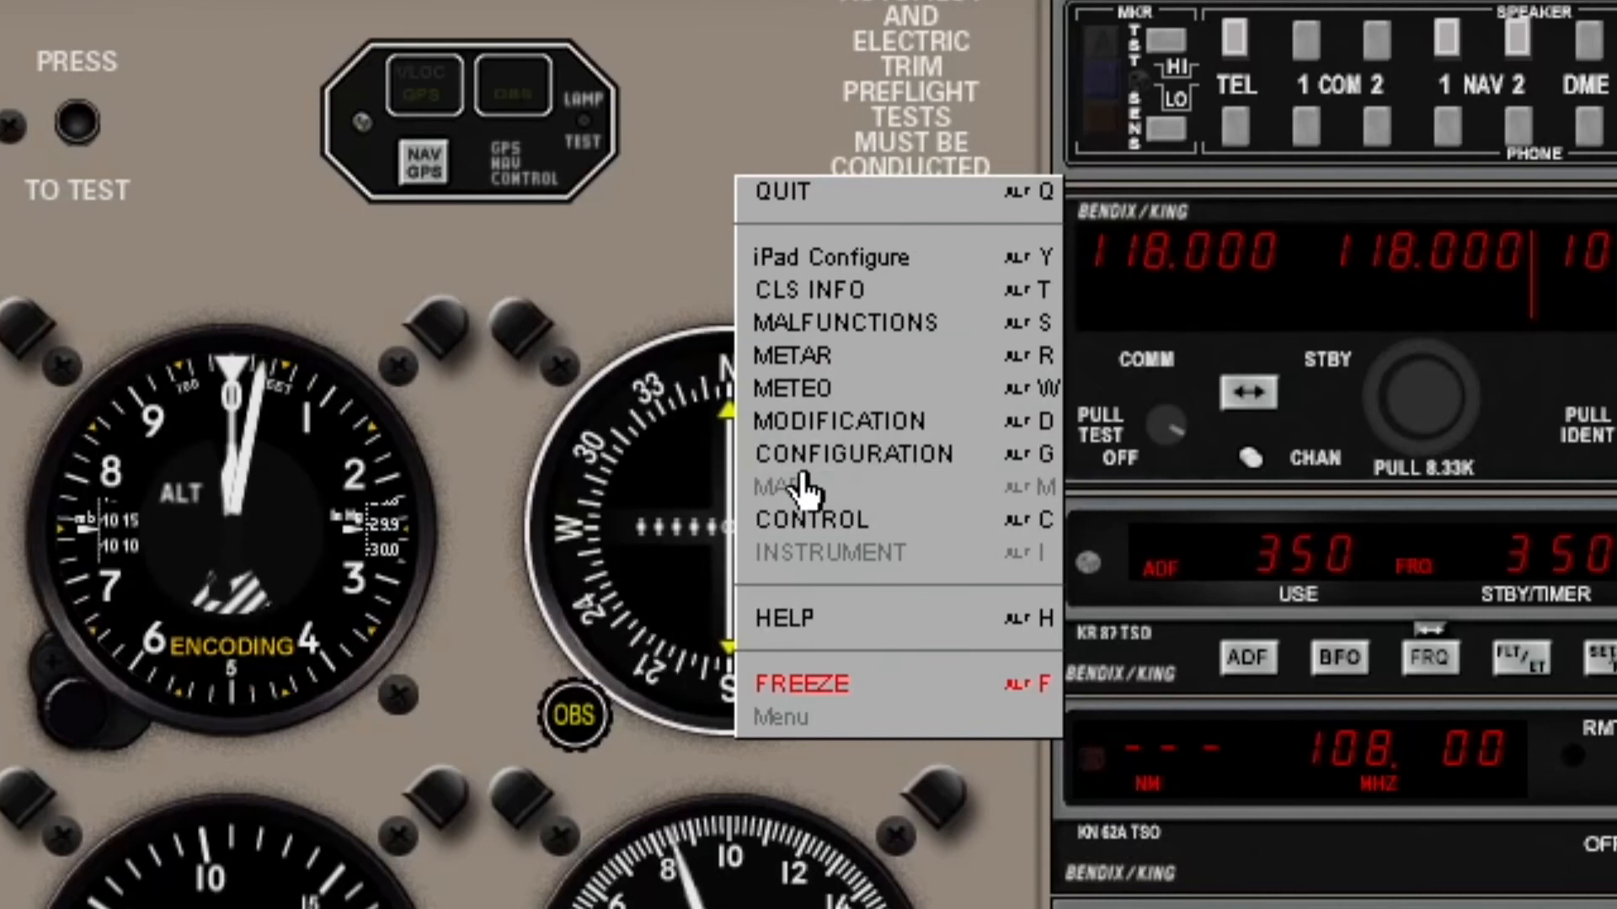
click(815, 456)
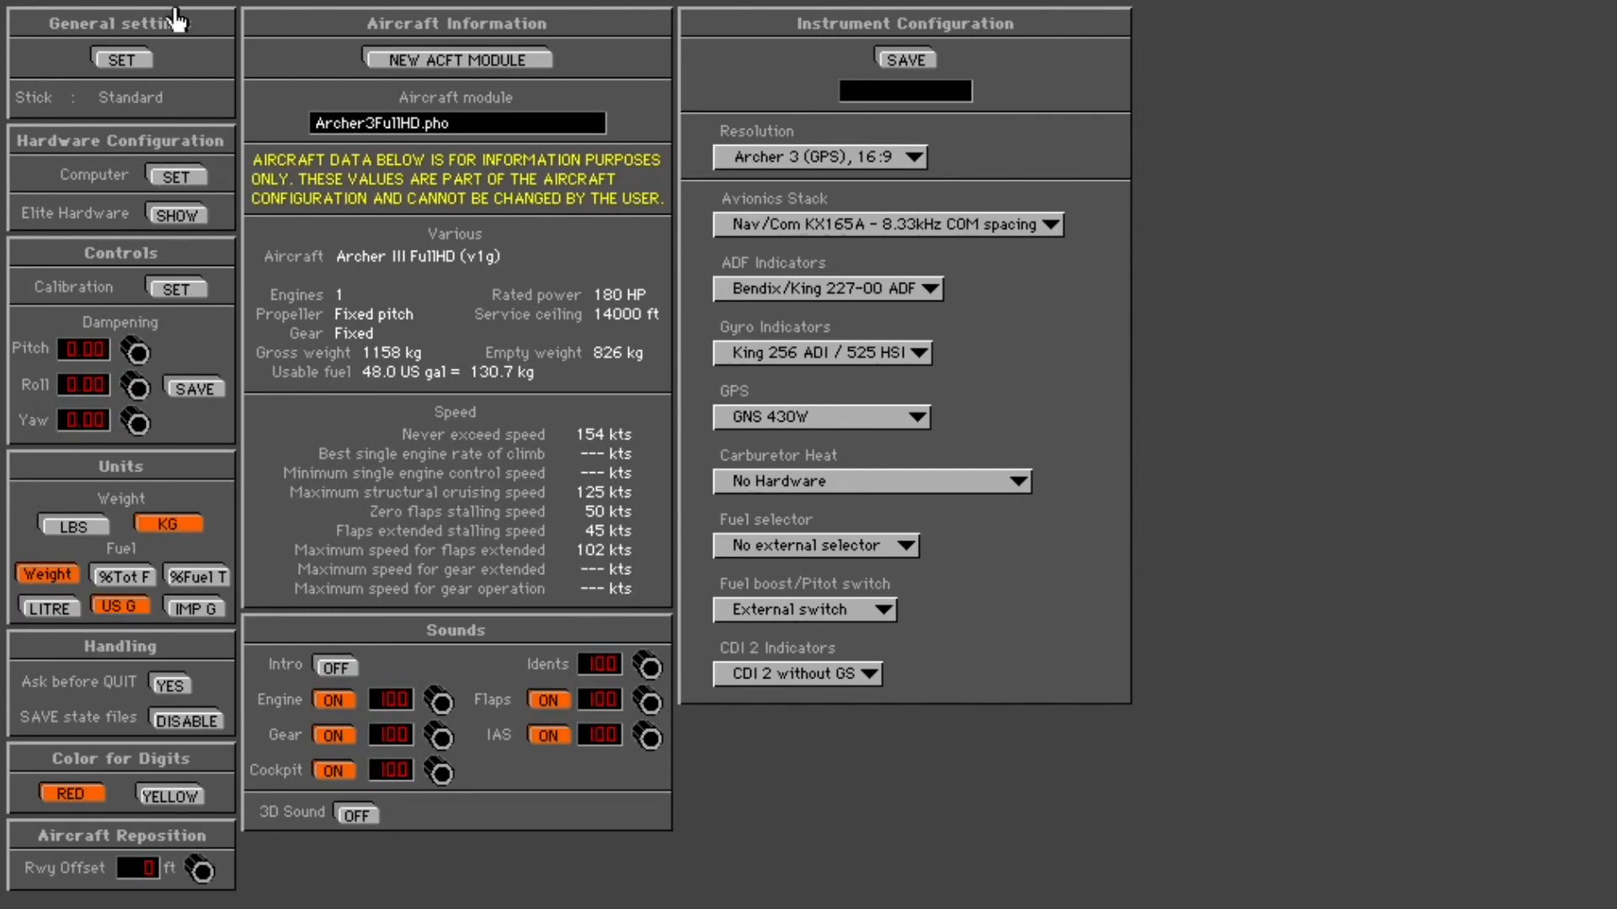
click(122, 59)
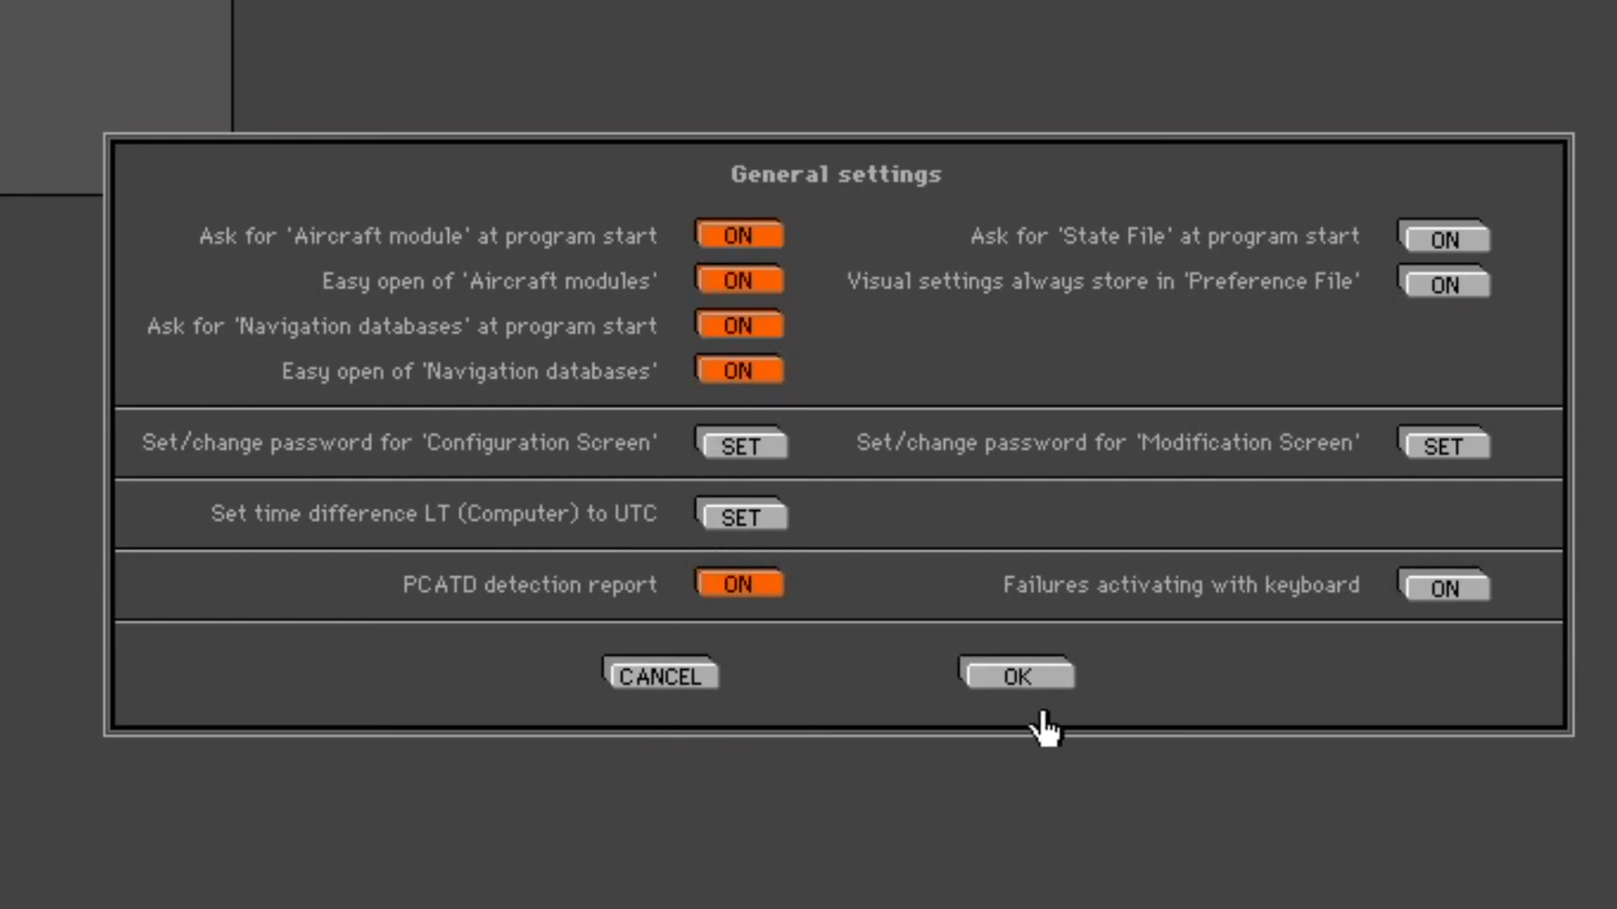
click(654, 680)
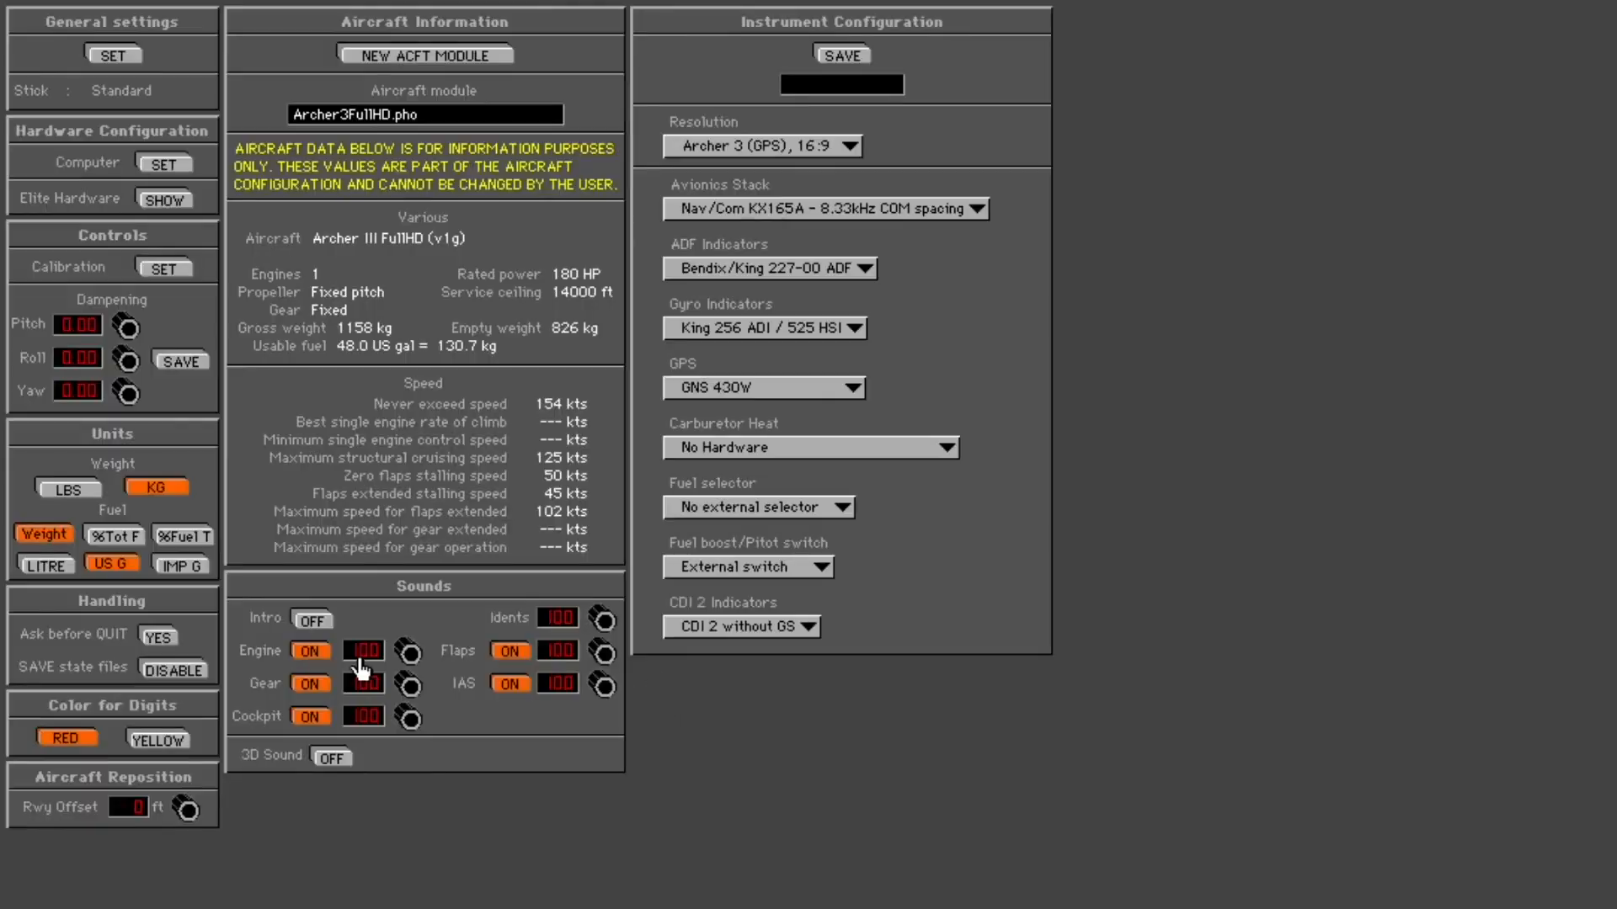
- Review the computer's system settings and the controls calibration, closing both without changes
click(162, 166)
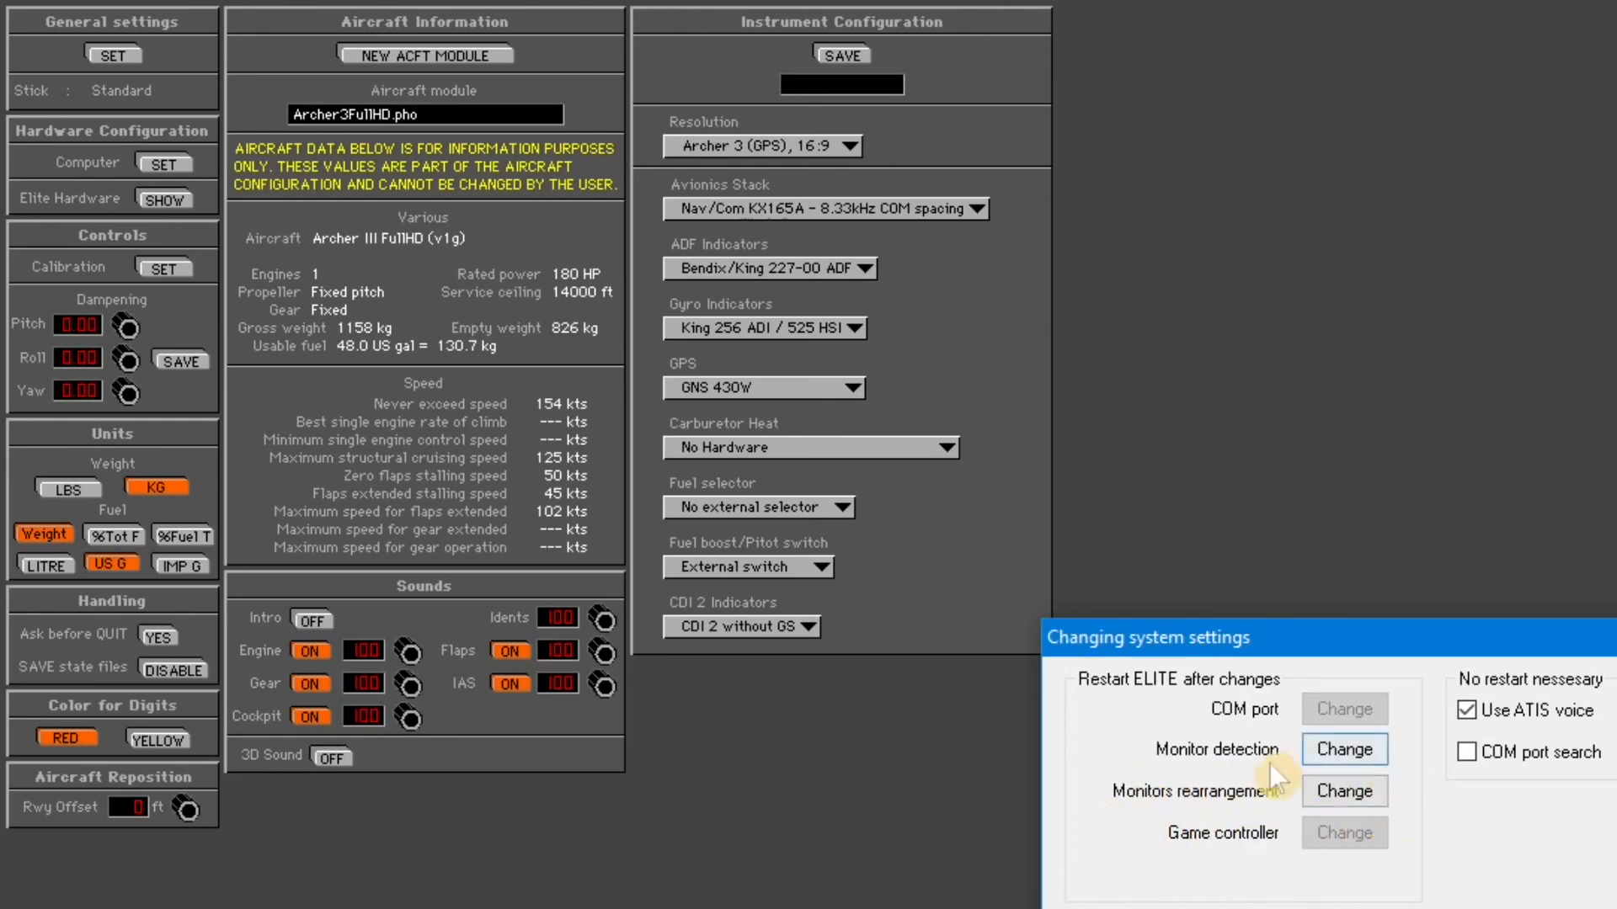
key(Escape)
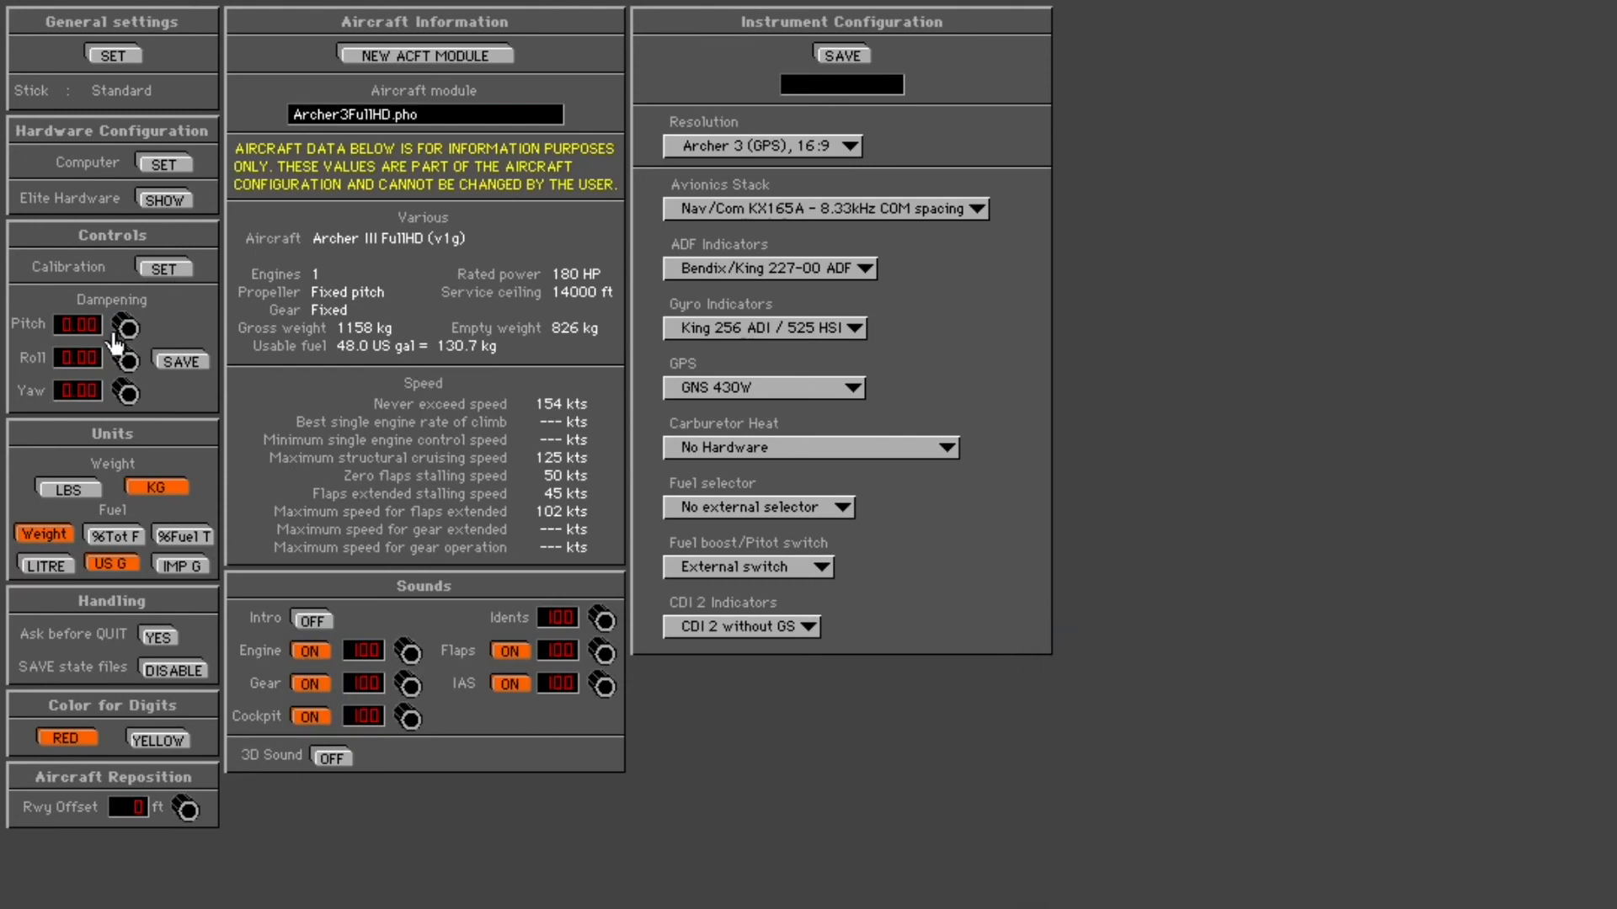
click(166, 269)
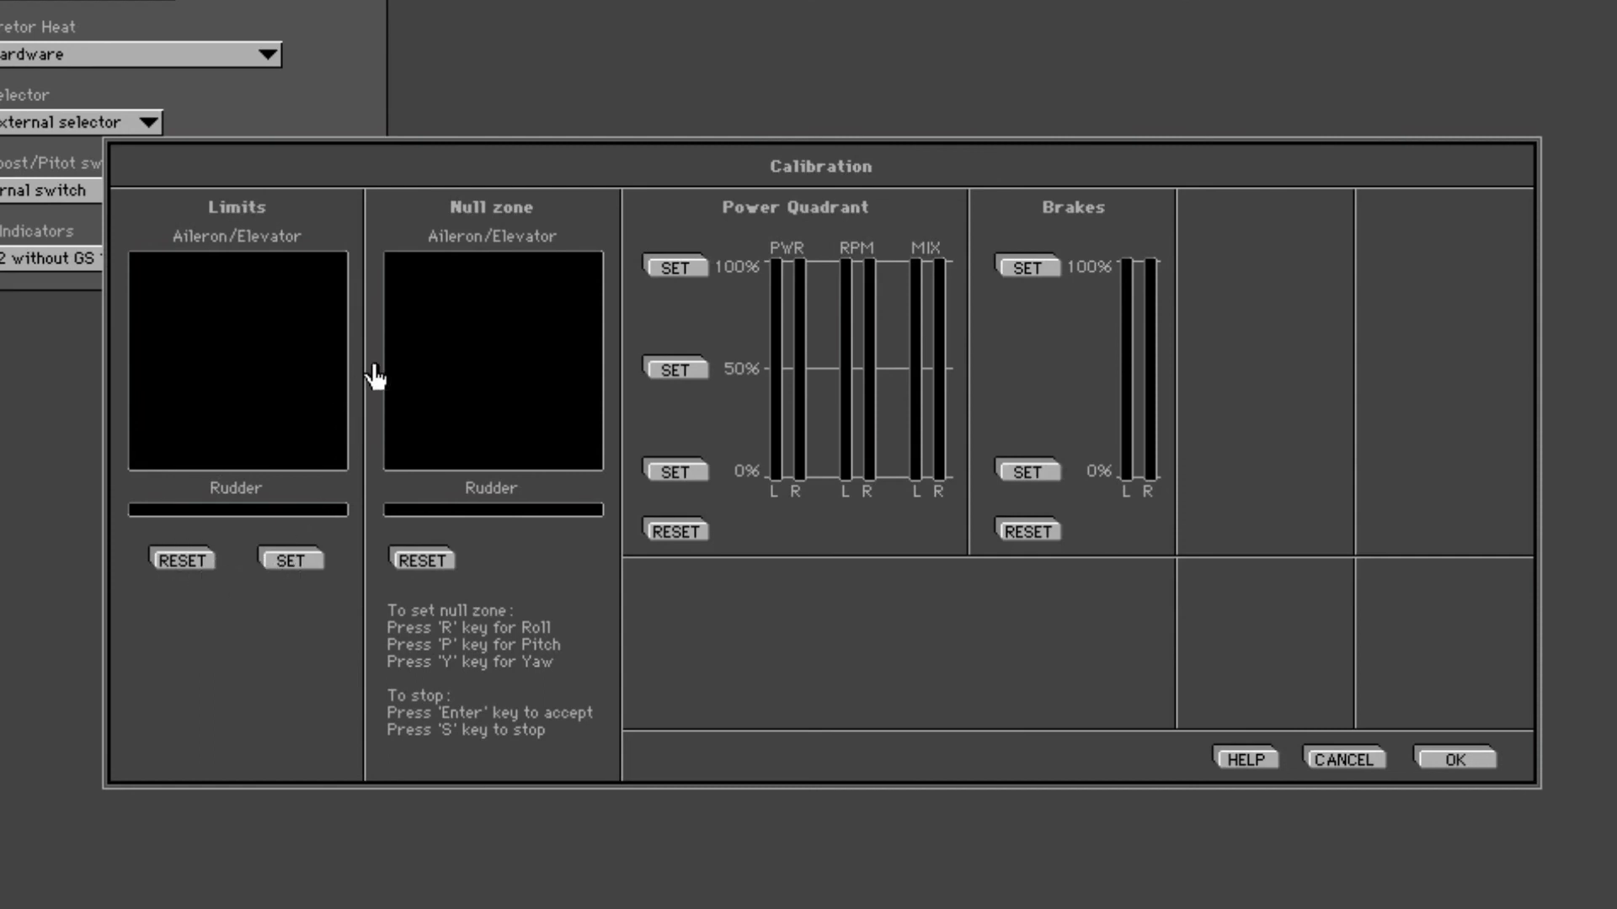
click(1356, 768)
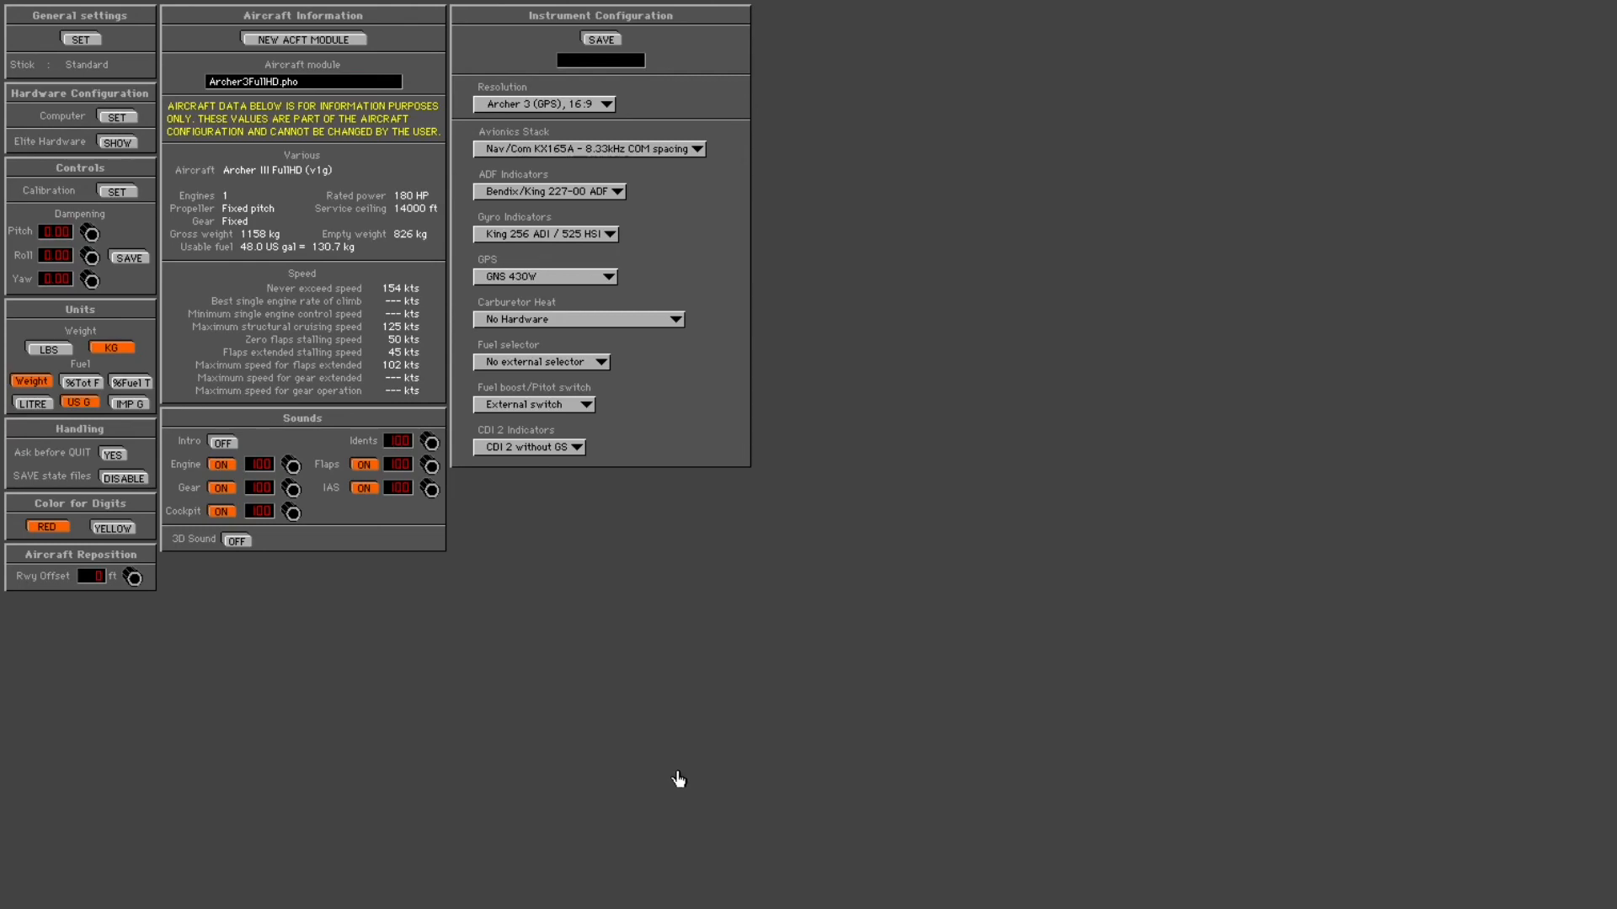
- Review the weather settings on the Meteo screen and the failure options on the Malfunctions screen
right_click(732, 776)
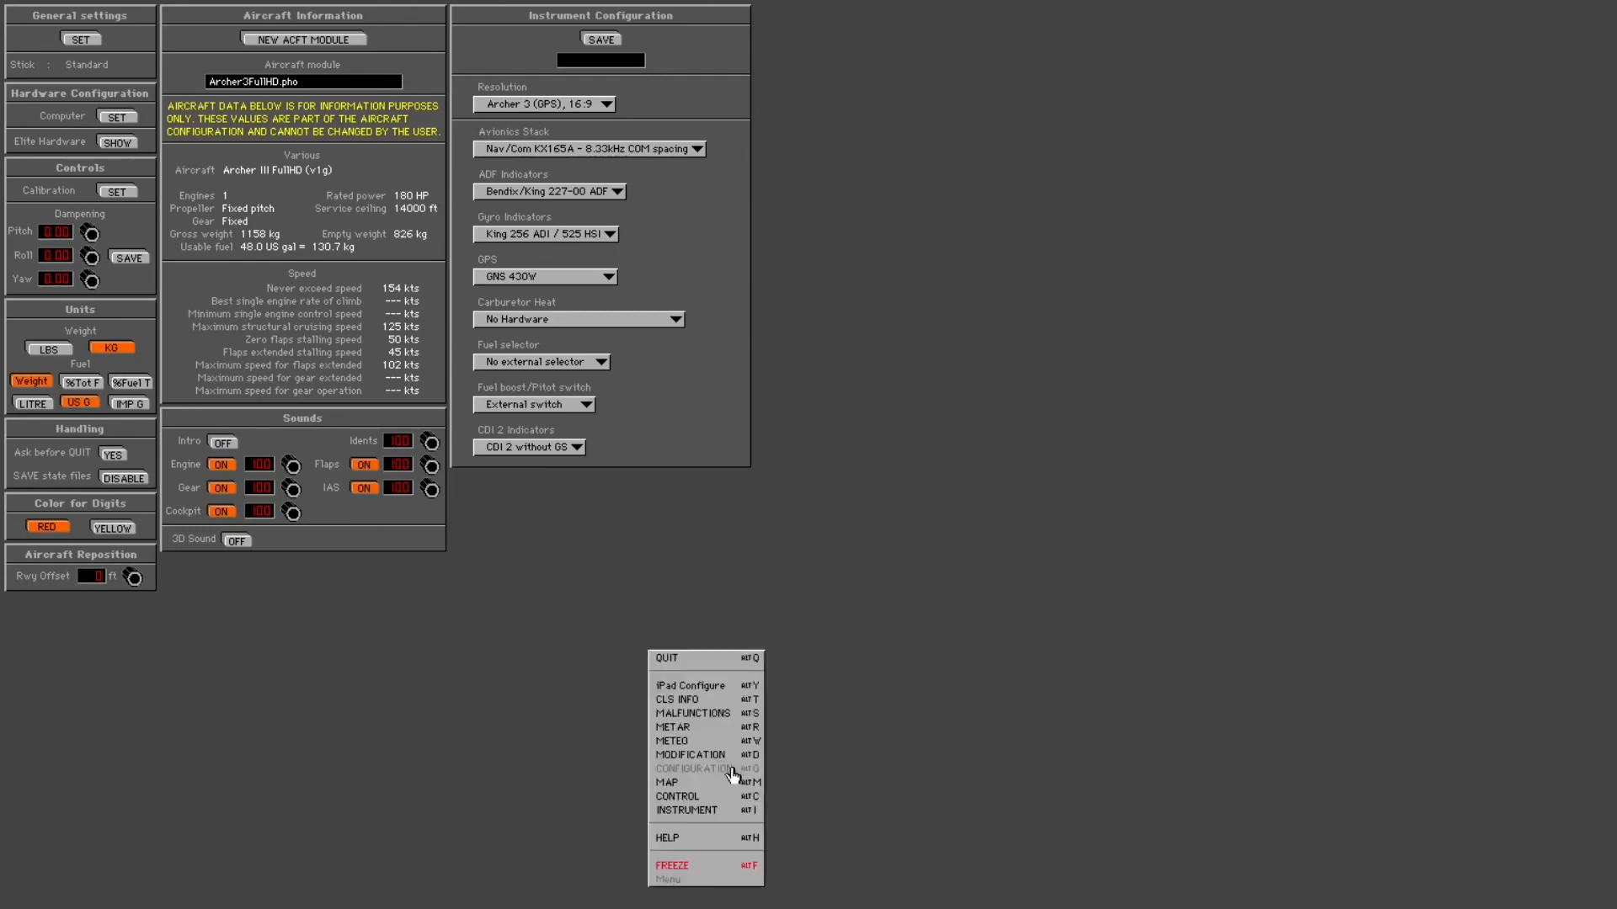
click(684, 742)
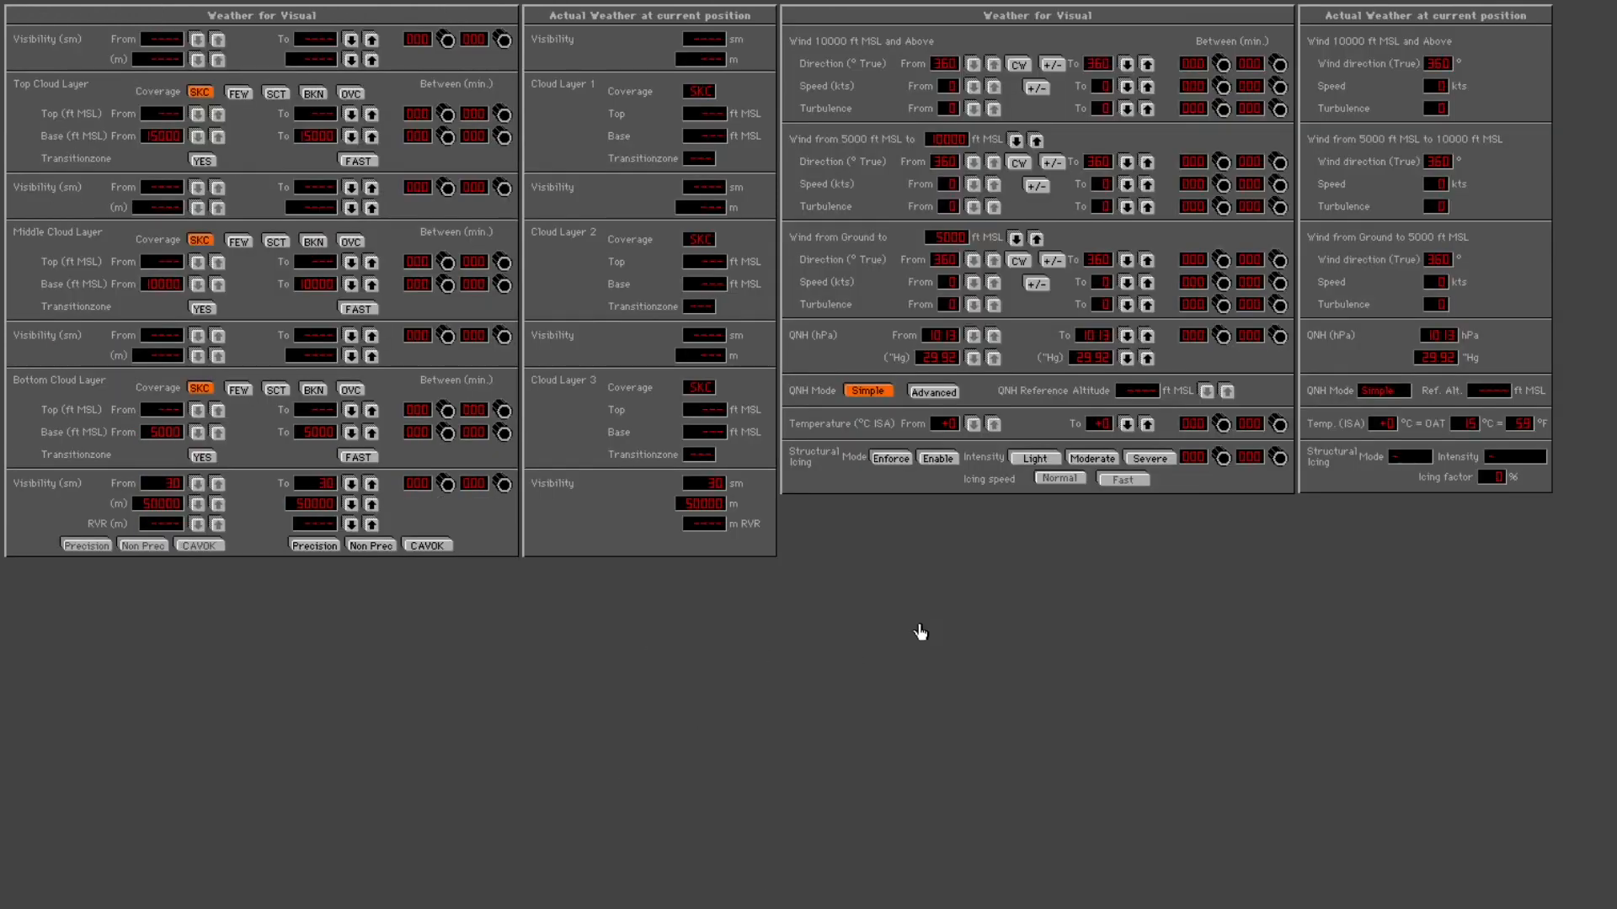
right_click(831, 699)
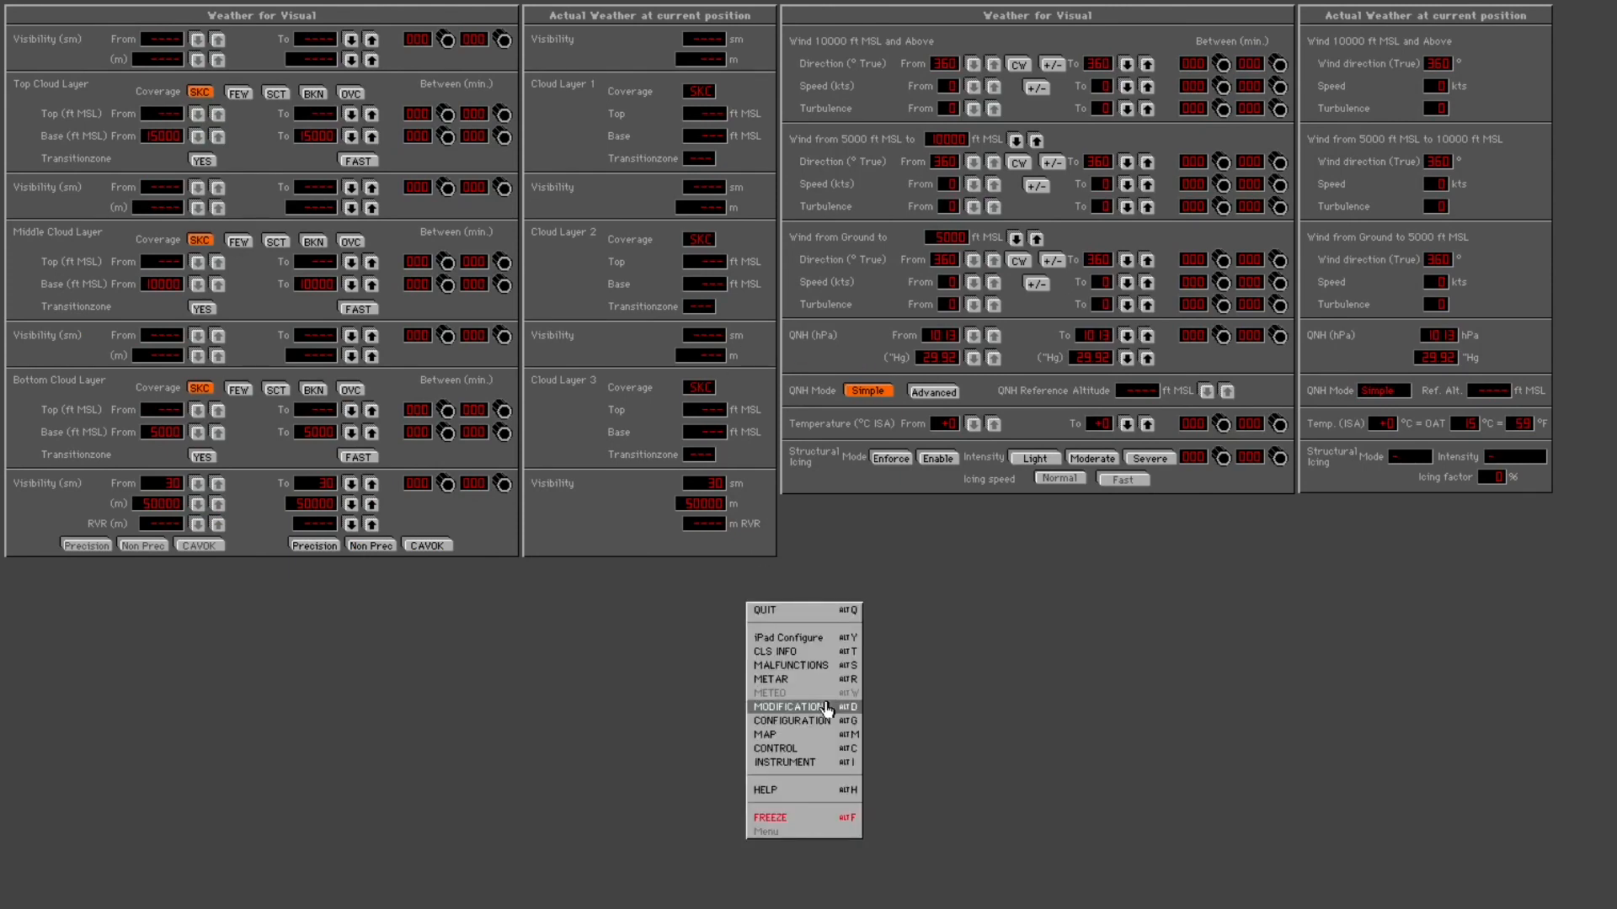
click(811, 660)
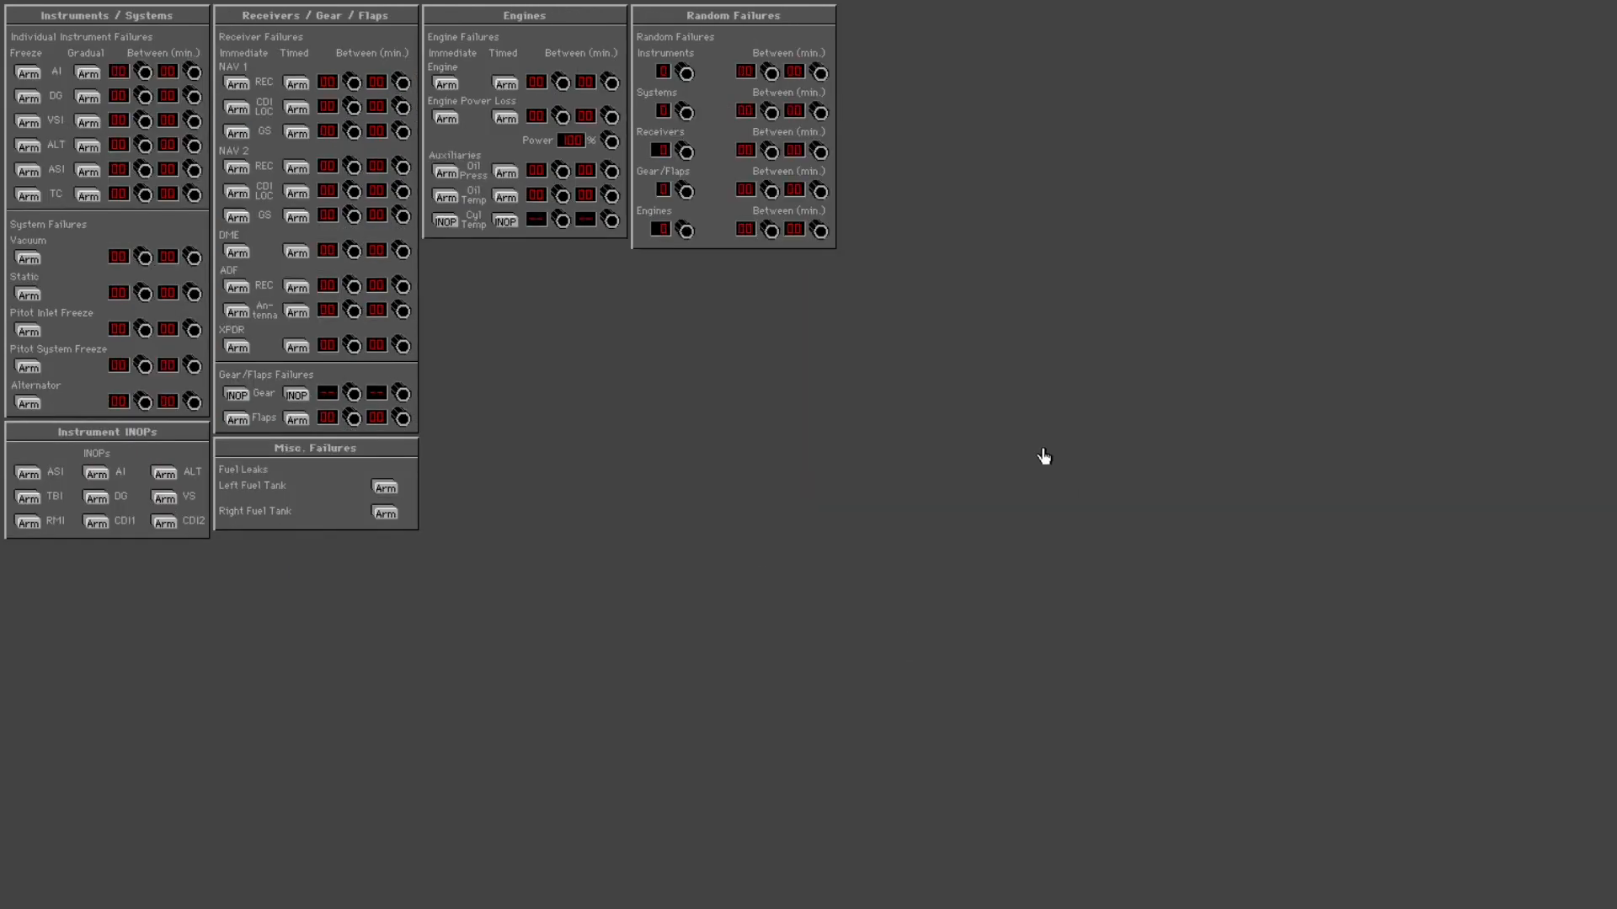
- Go to the iPad Configure screen and enable broadcast sending for OzRunways
right_click(709, 711)
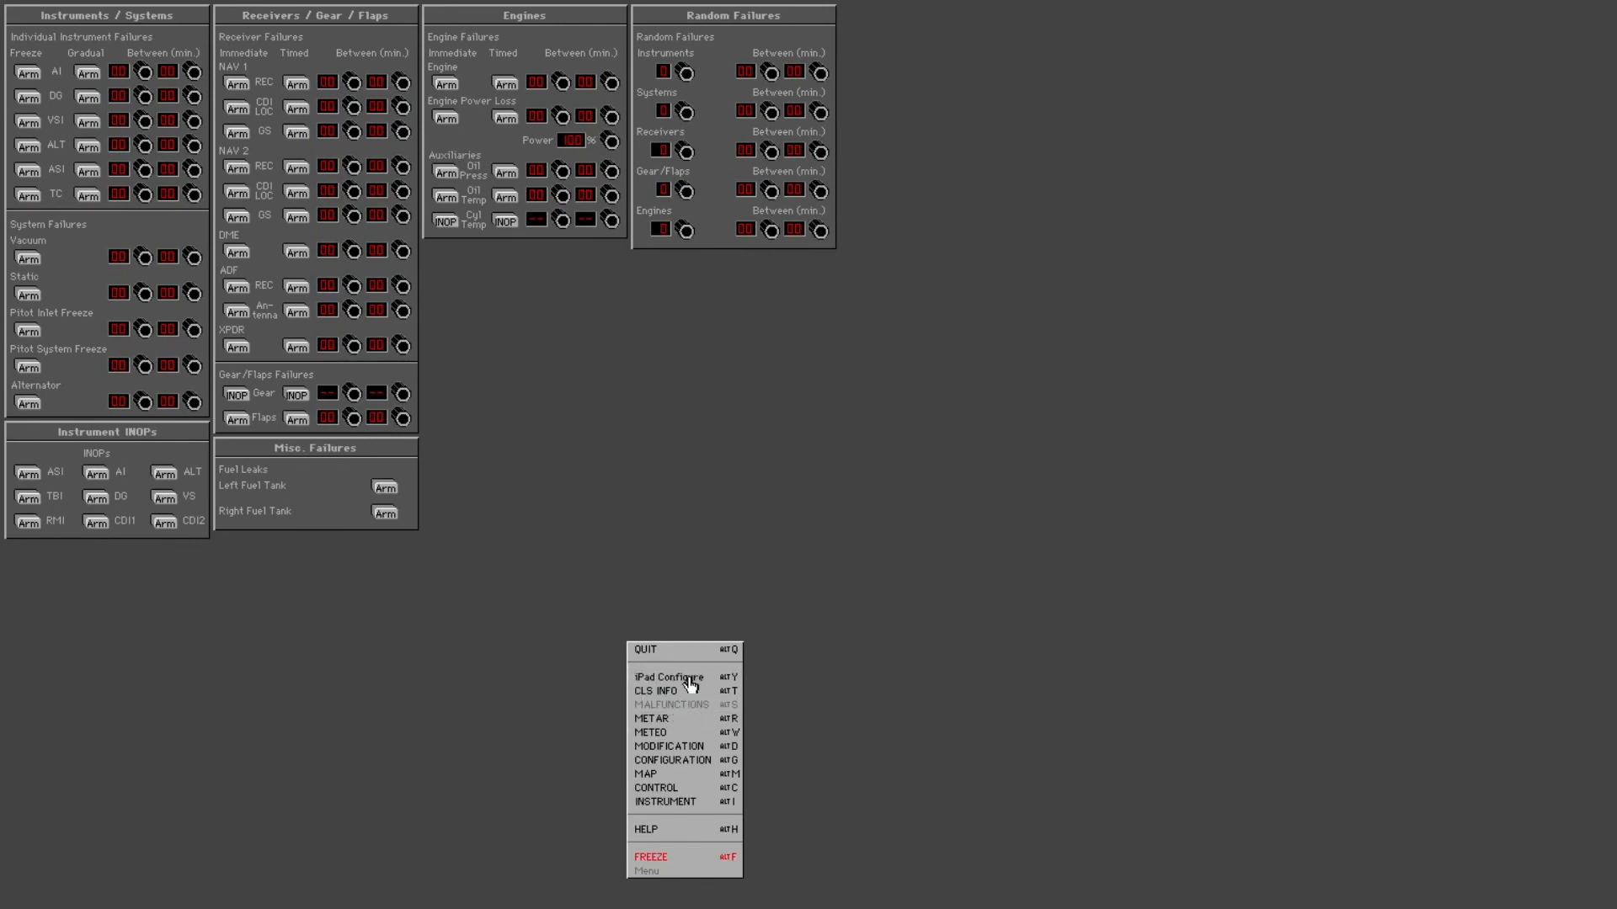
click(692, 678)
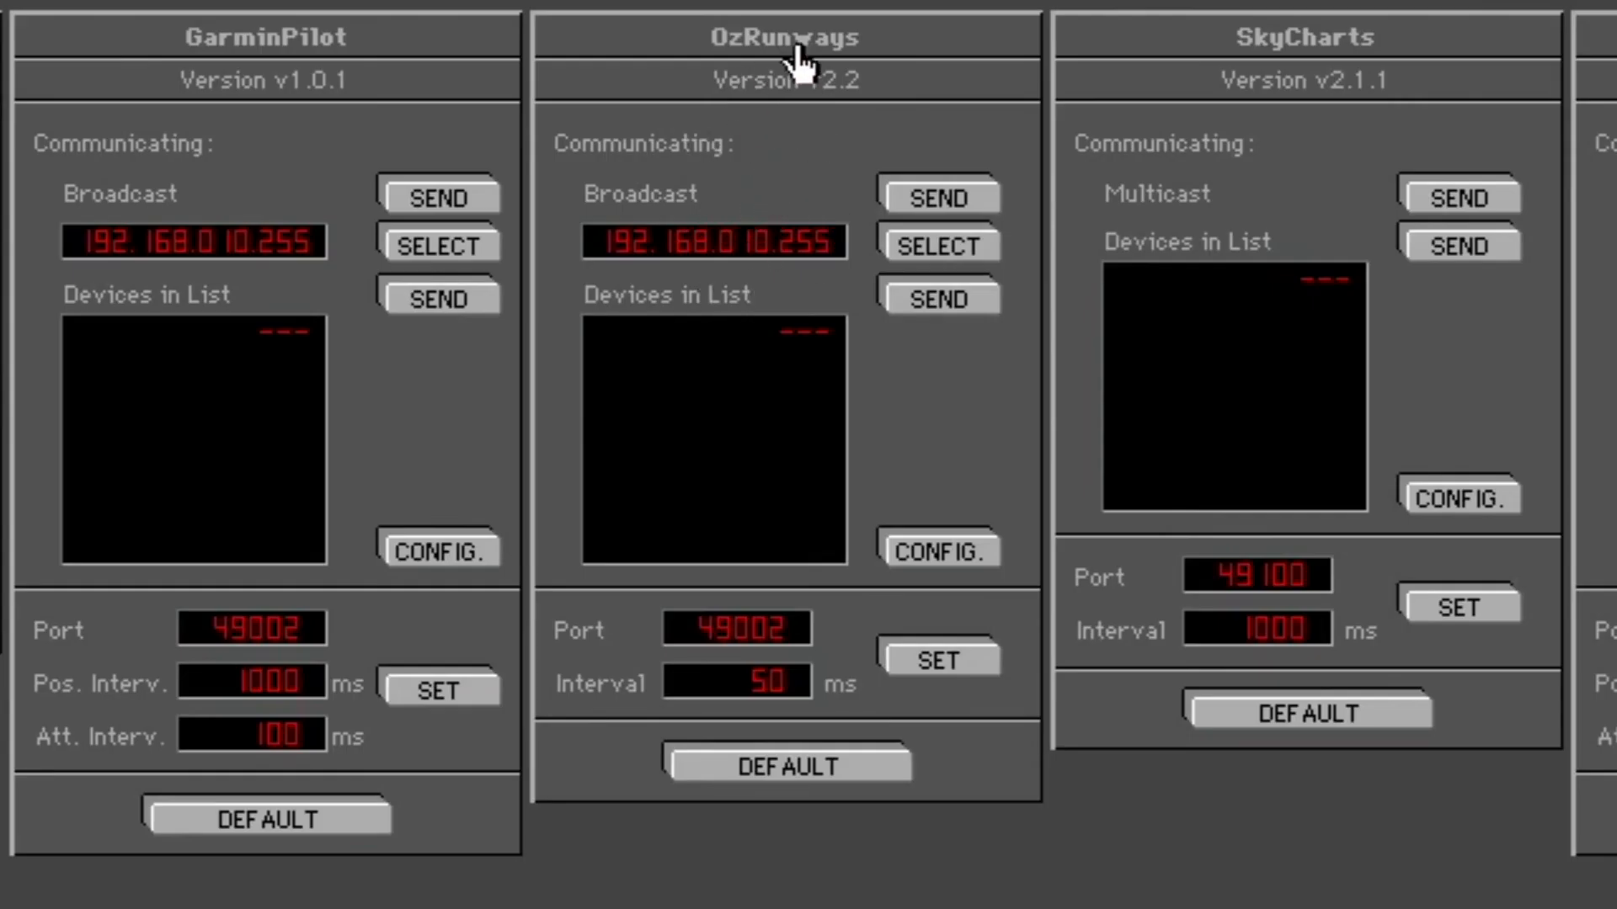
click(947, 206)
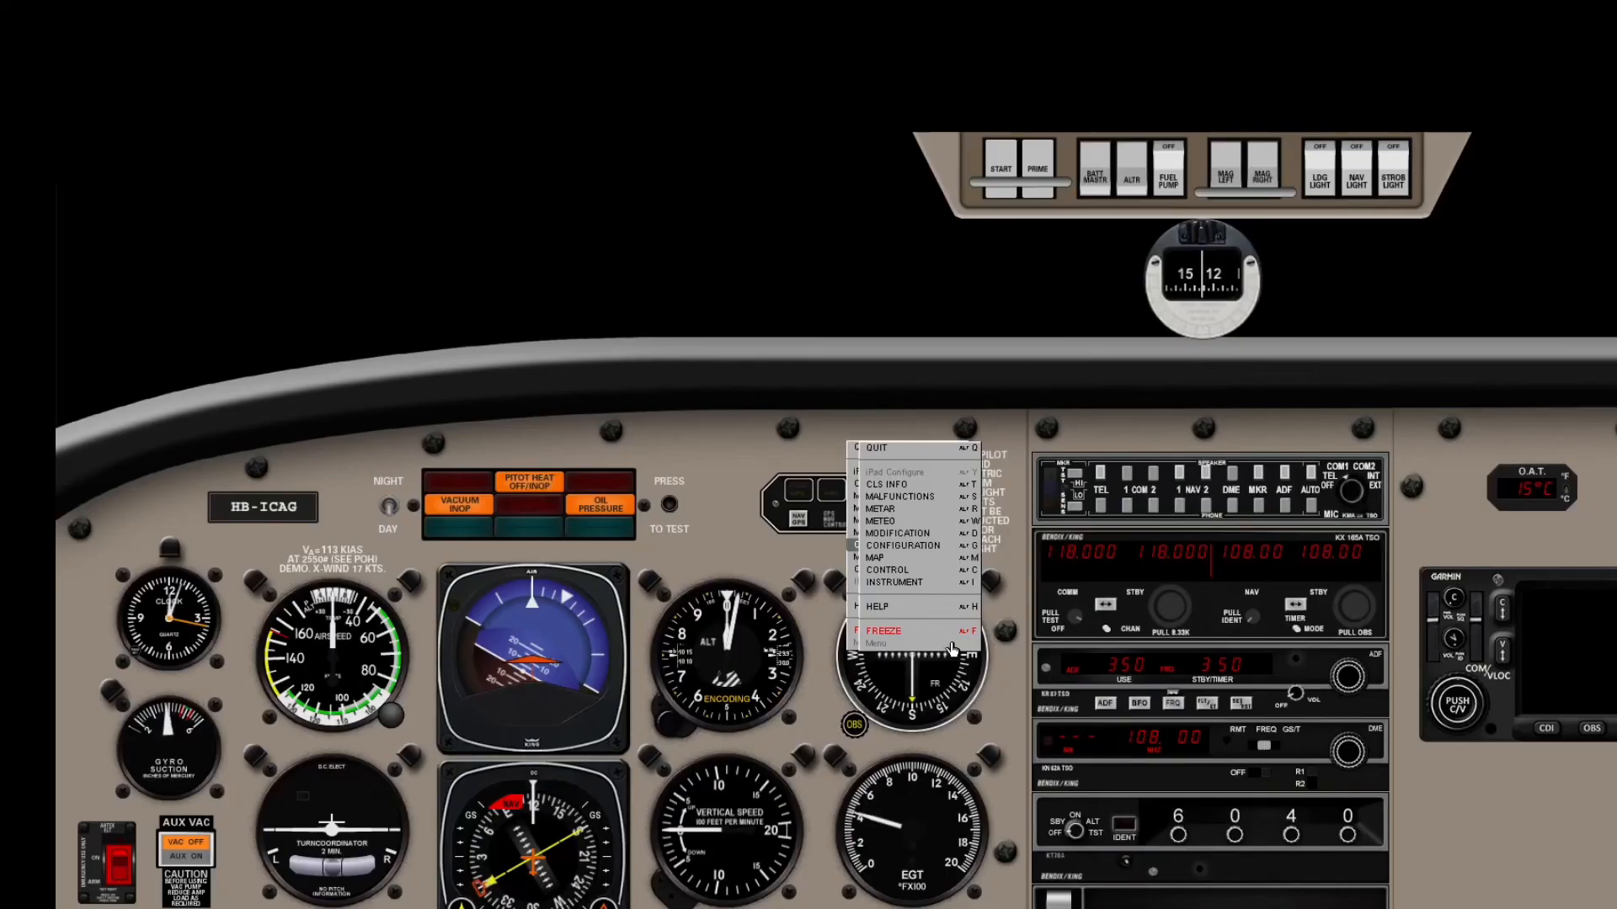
- Quit the simulator from the iPad Configure screen and return to the desktop
click(913, 449)
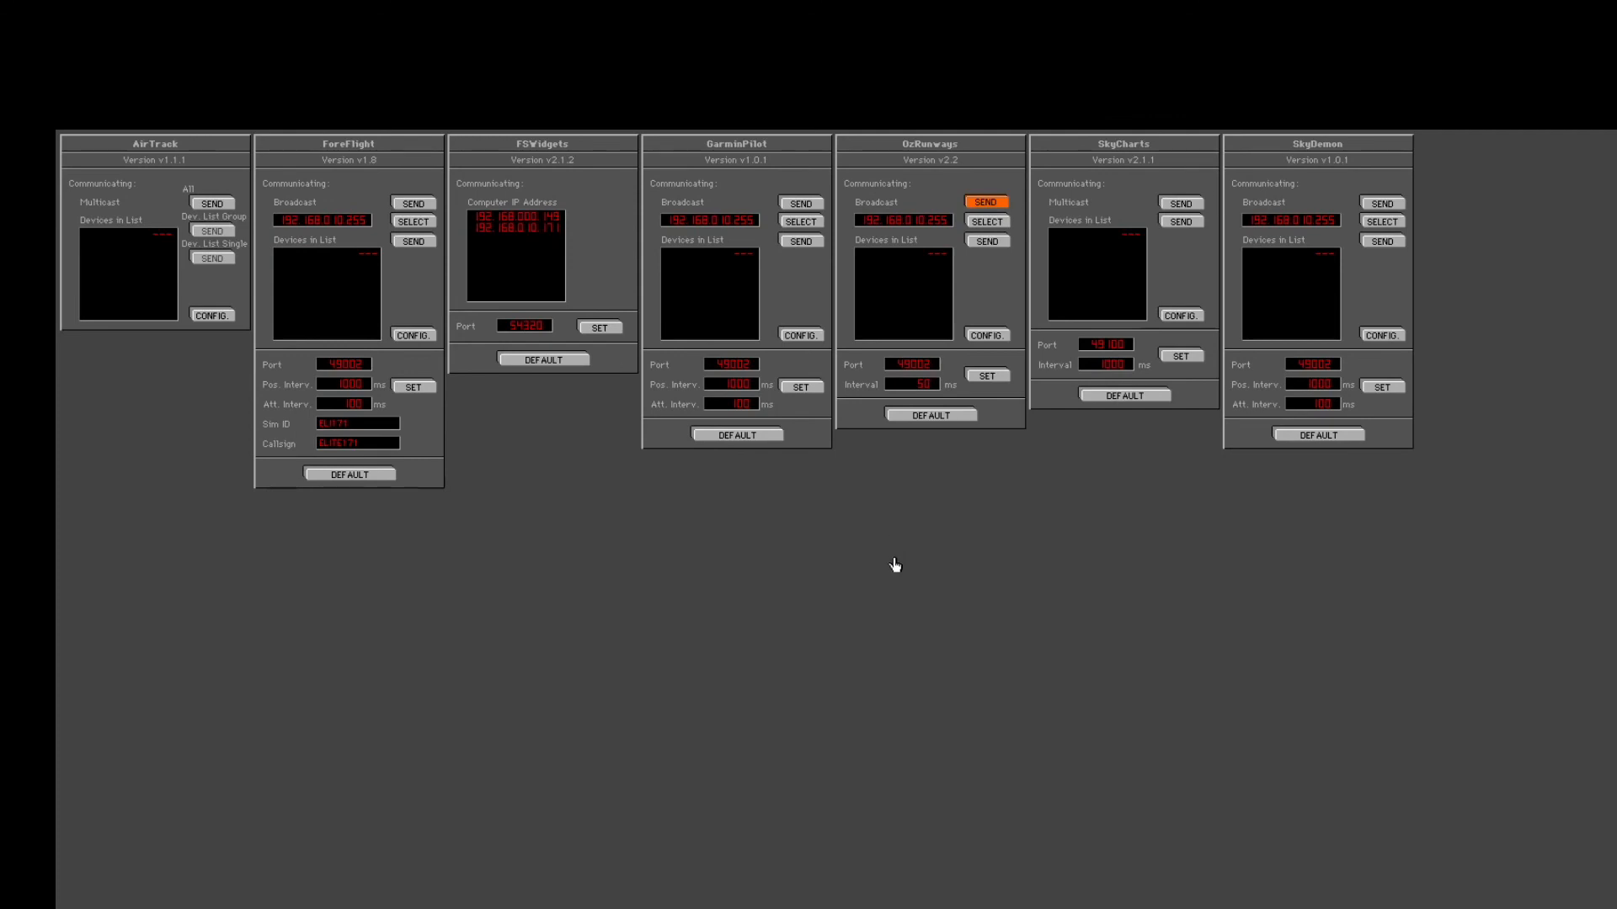
right_click(904, 610)
click(865, 413)
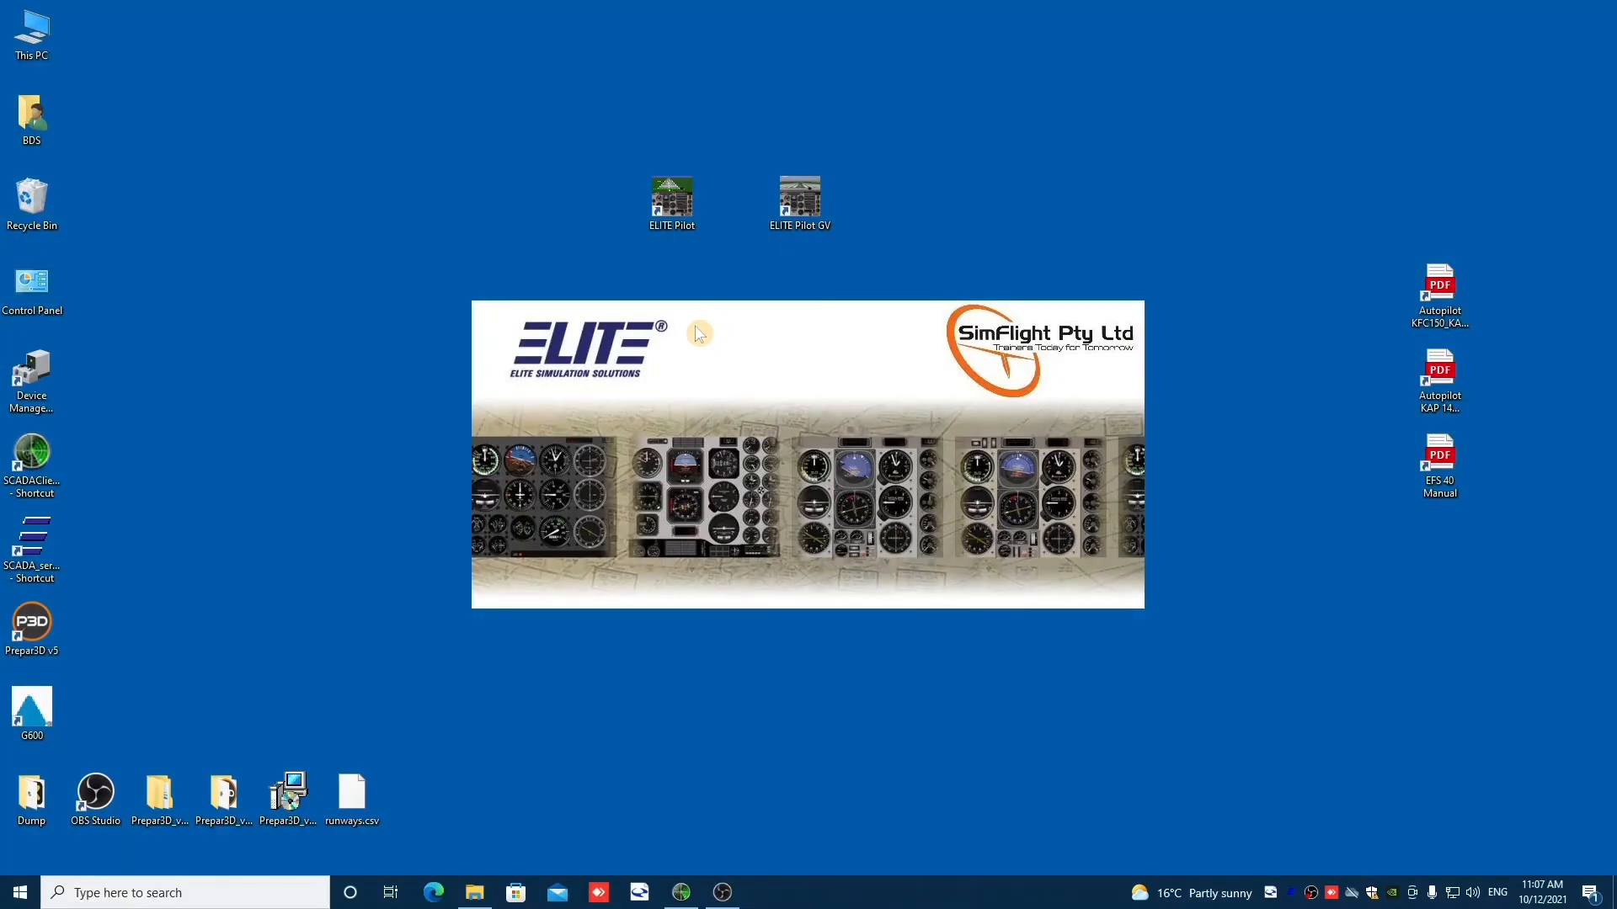